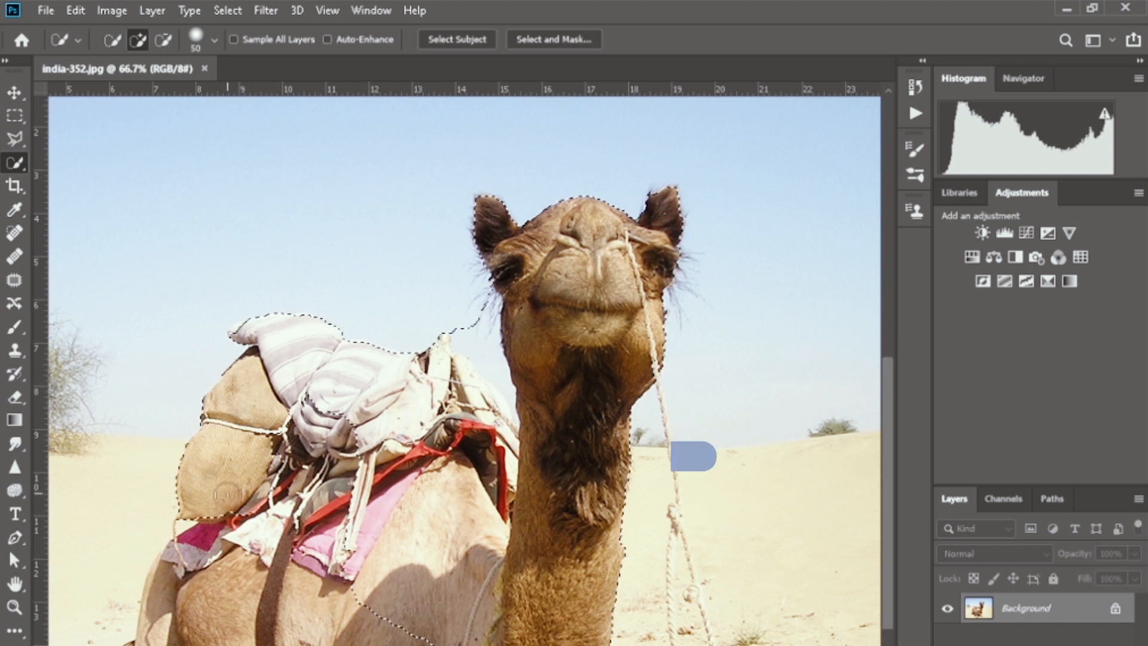
Extend the quick selection over the camel's body, hindquarters and front foot.
drag(450, 645, 571, 461)
ctrl+click(318, 485)
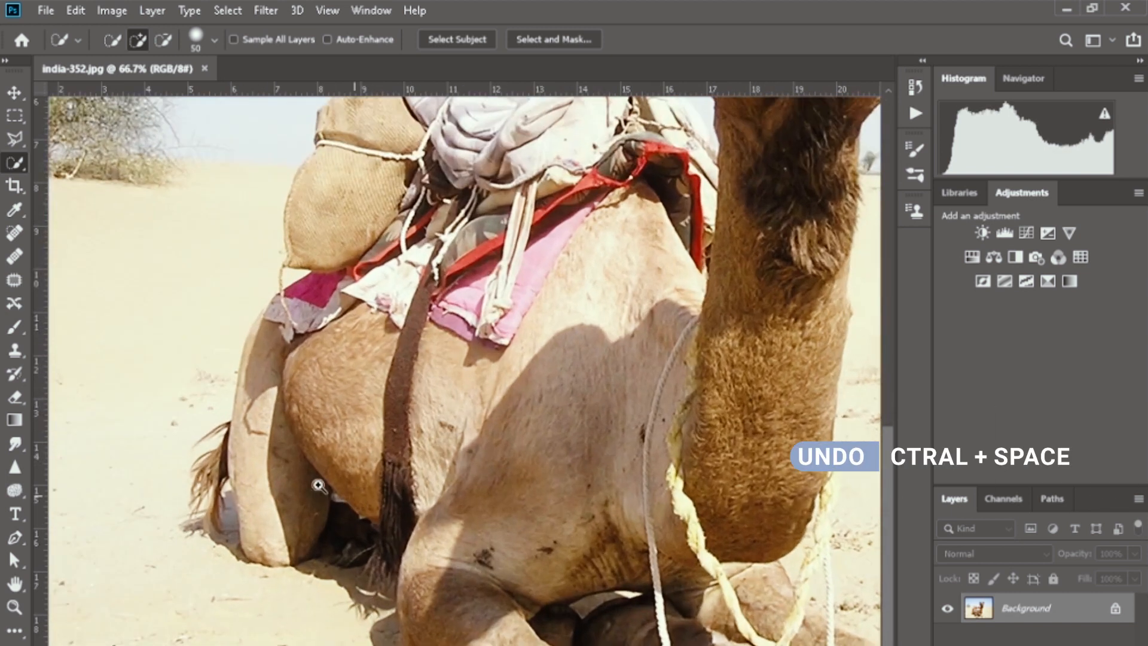
ctrl+click(287, 465)
drag(447, 397, 526, 461)
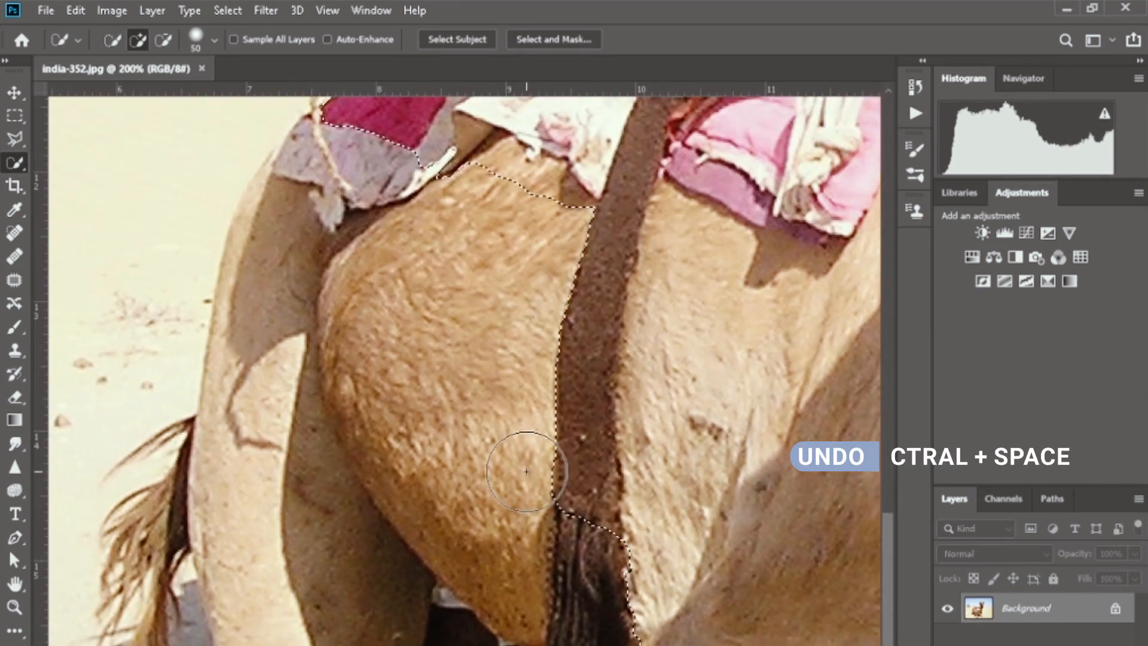
key(alt)
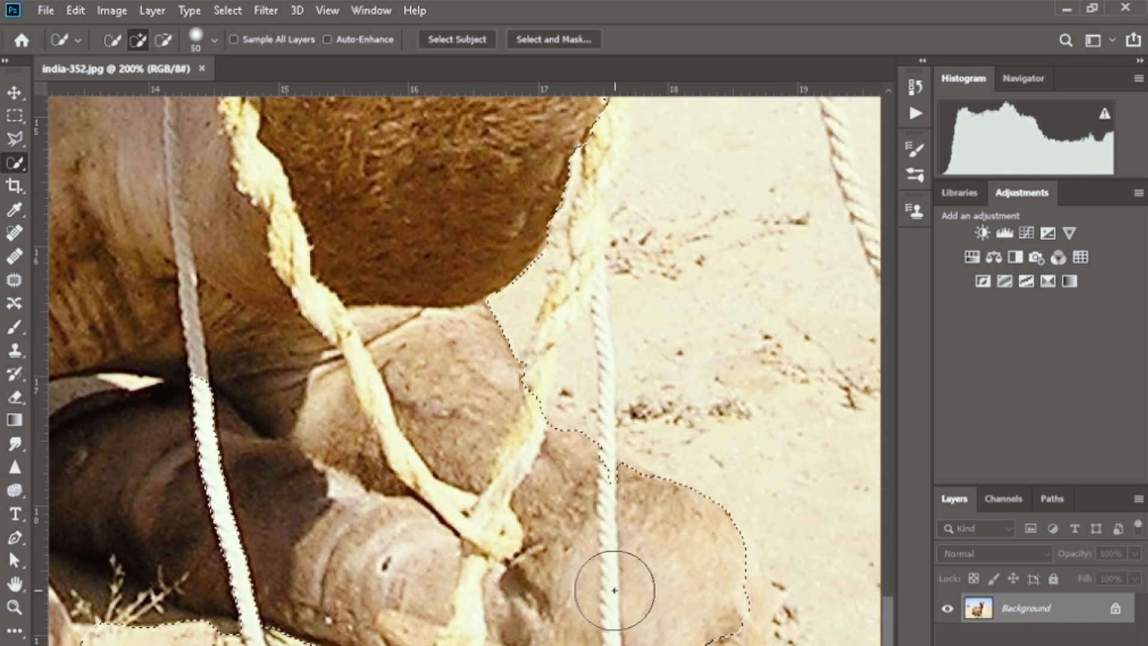
click(615, 590)
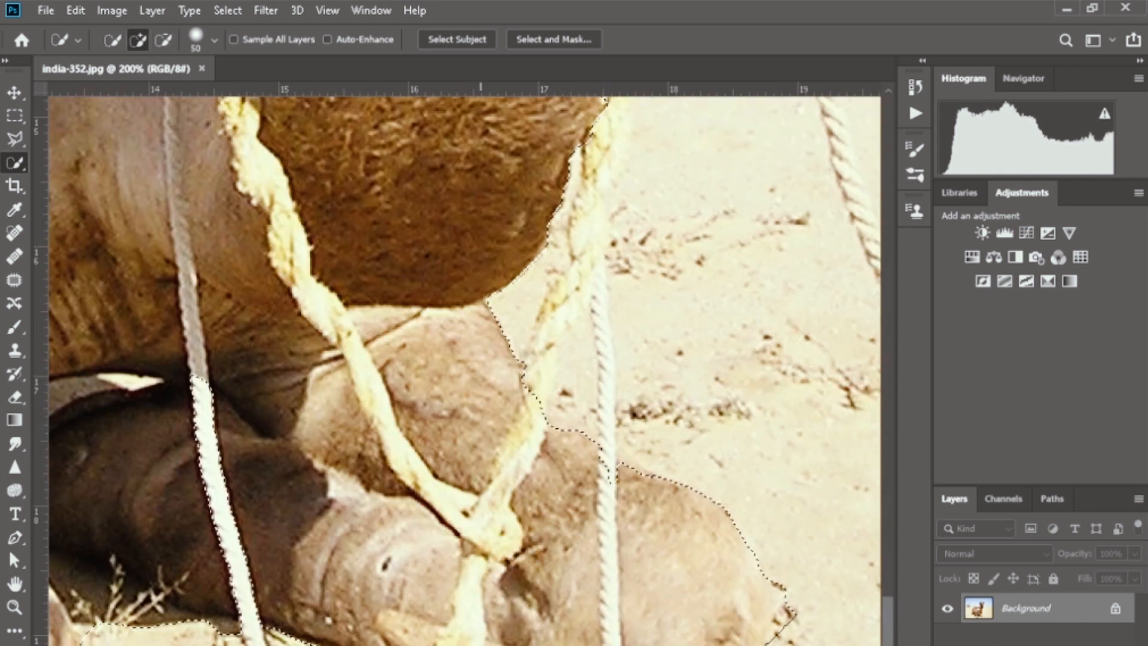
Subtract the shaded sand below the belly from the selection, and add the folded front leg and foot.
key(alt)
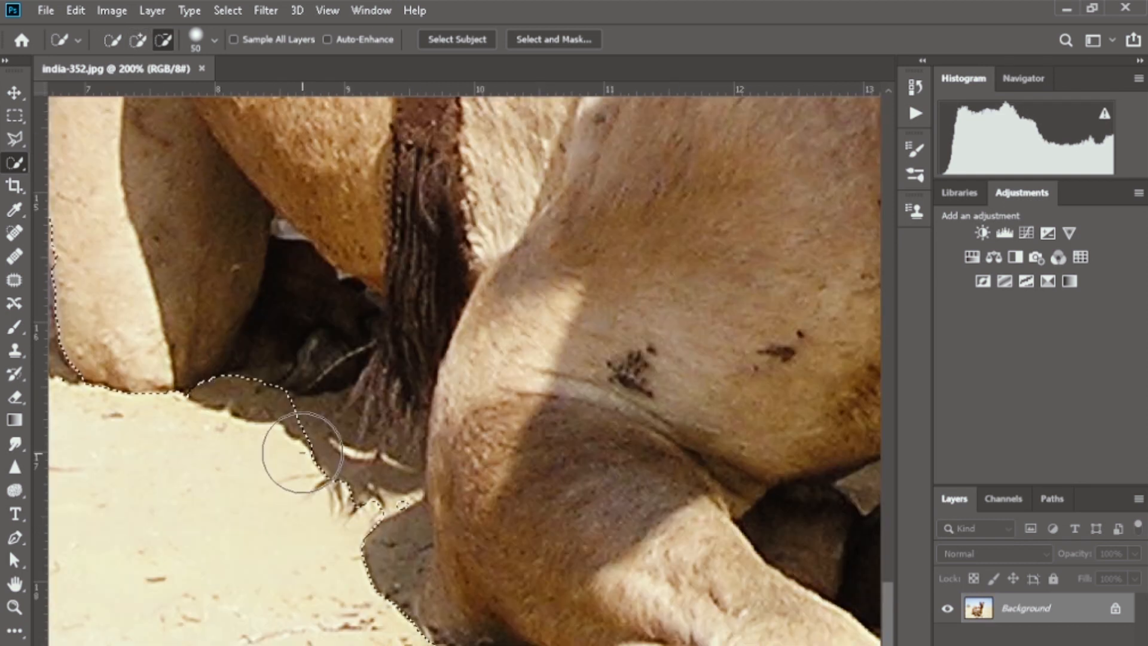
drag(302, 453, 407, 470)
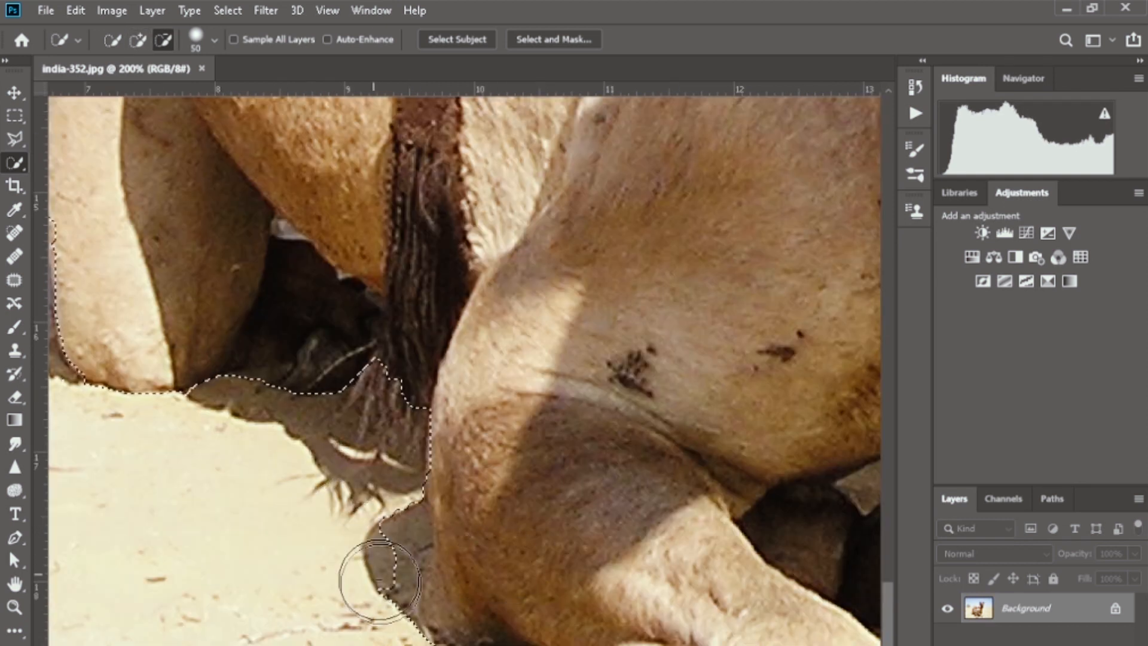
drag(381, 547, 419, 604)
drag(443, 538, 487, 597)
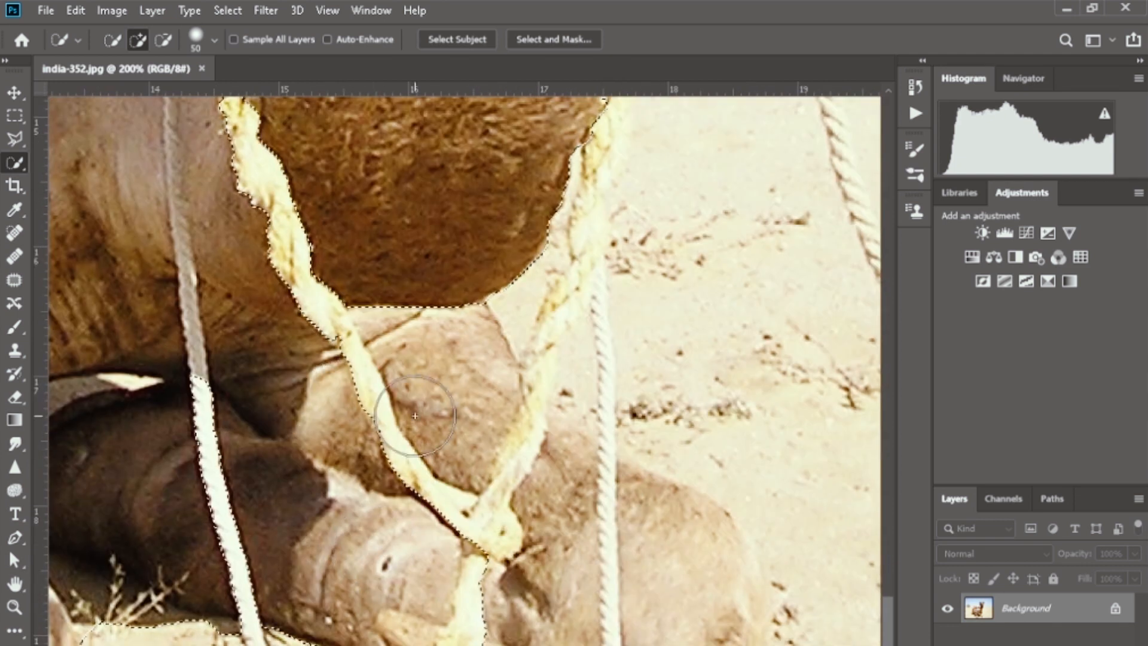
mouse_move(415, 416)
mouse_down()
mouse_move(619, 602)
mouse_move(538, 474)
mouse_move(625, 581)
mouse_move(718, 604)
mouse_up()
key(alt)
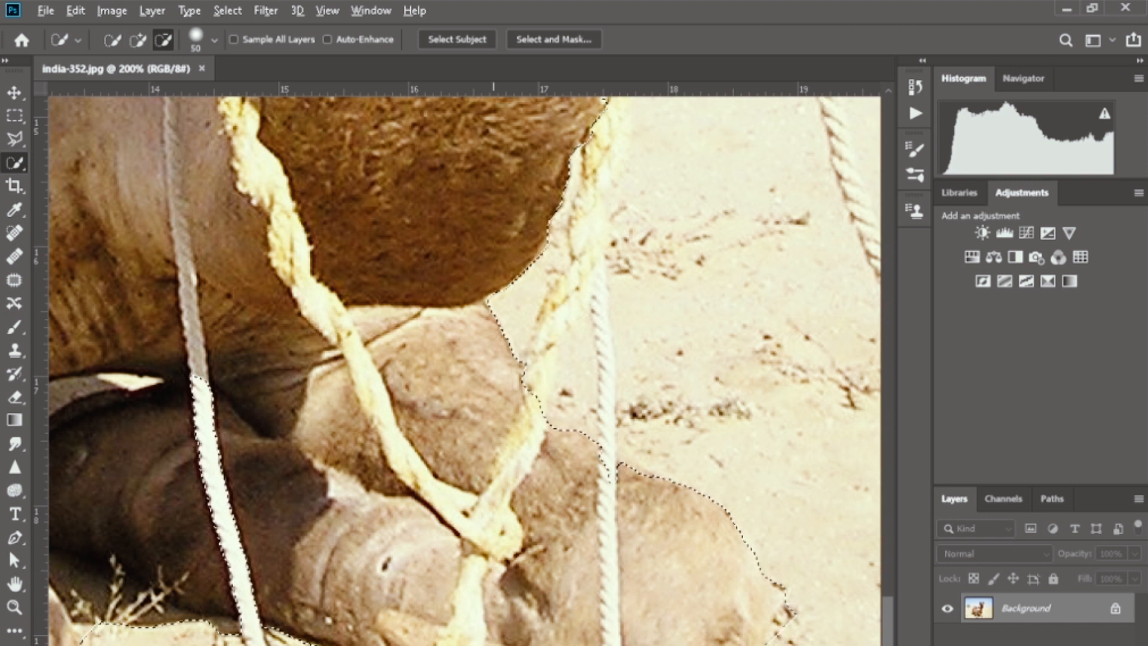
Subtract the patch of sky between the camel's neck and the saddle from the selection.
key(ctrl+0)
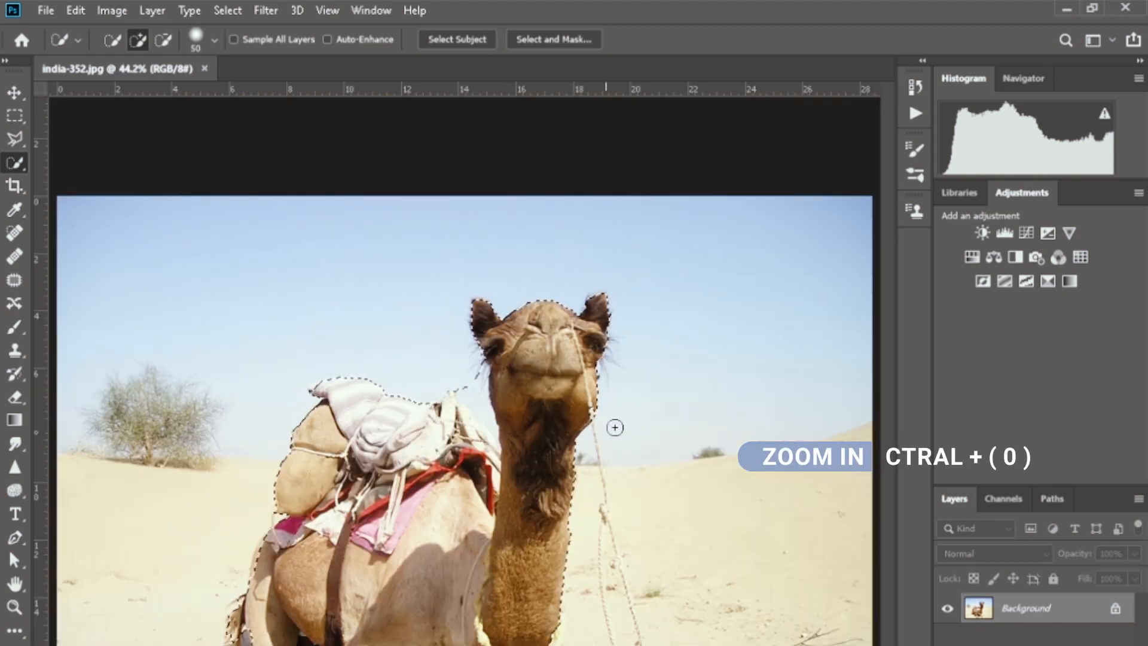
ctrl+click(482, 393)
ctrl+click(482, 393)
ctrl+click(482, 393)
ctrl+click(482, 392)
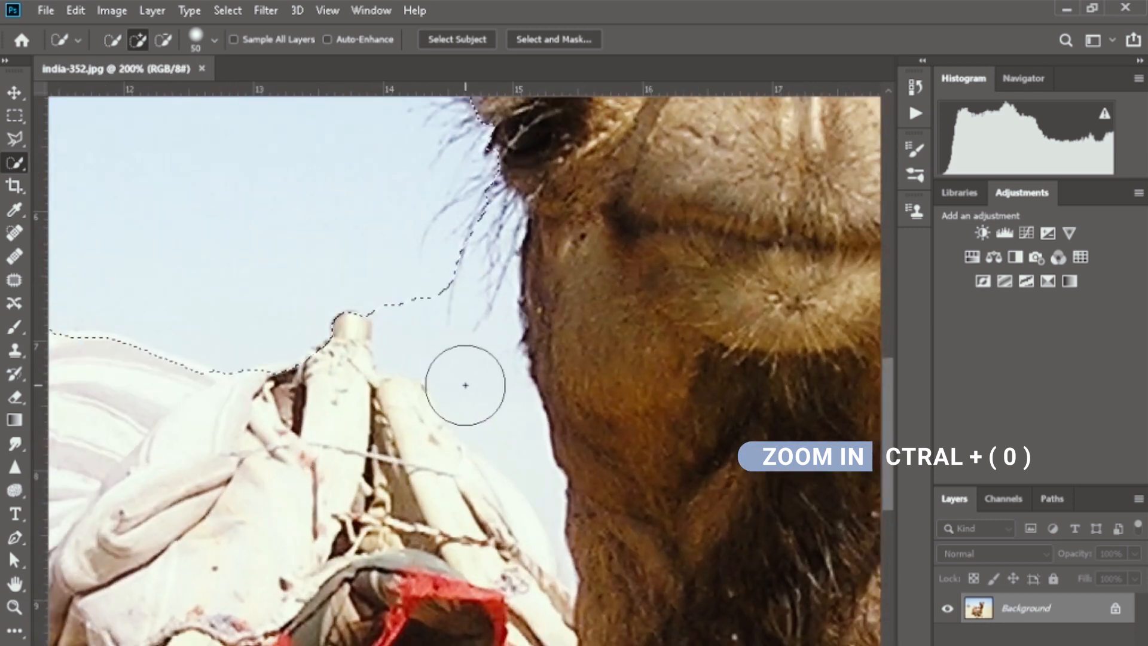
alt+click(479, 397)
alt+click(460, 358)
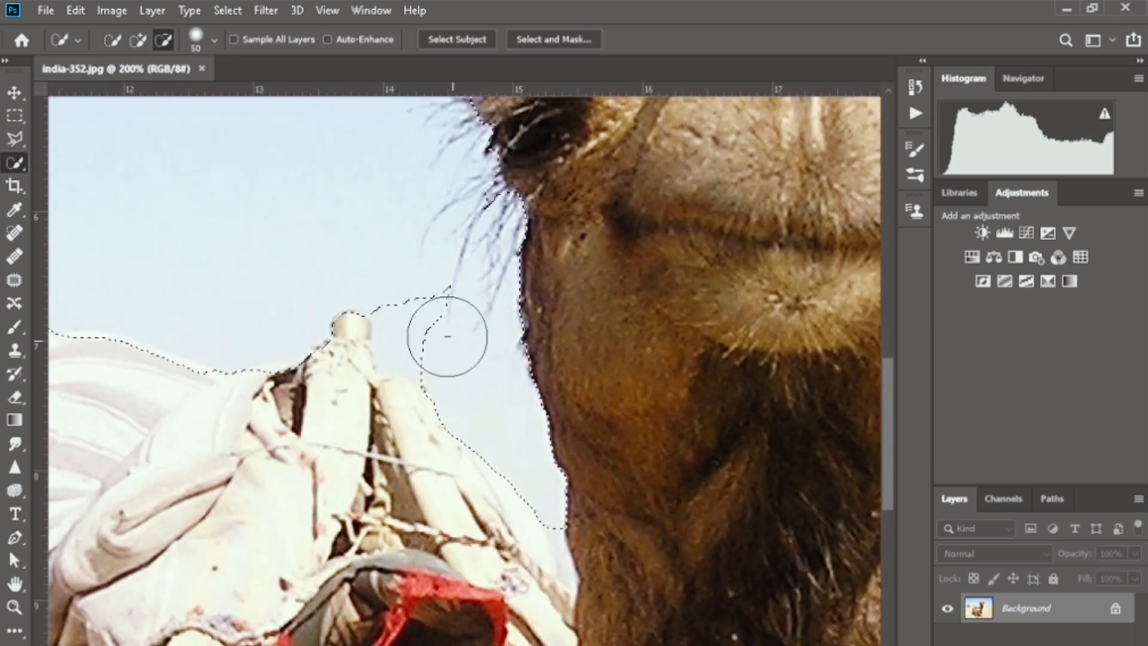
alt+click(422, 326)
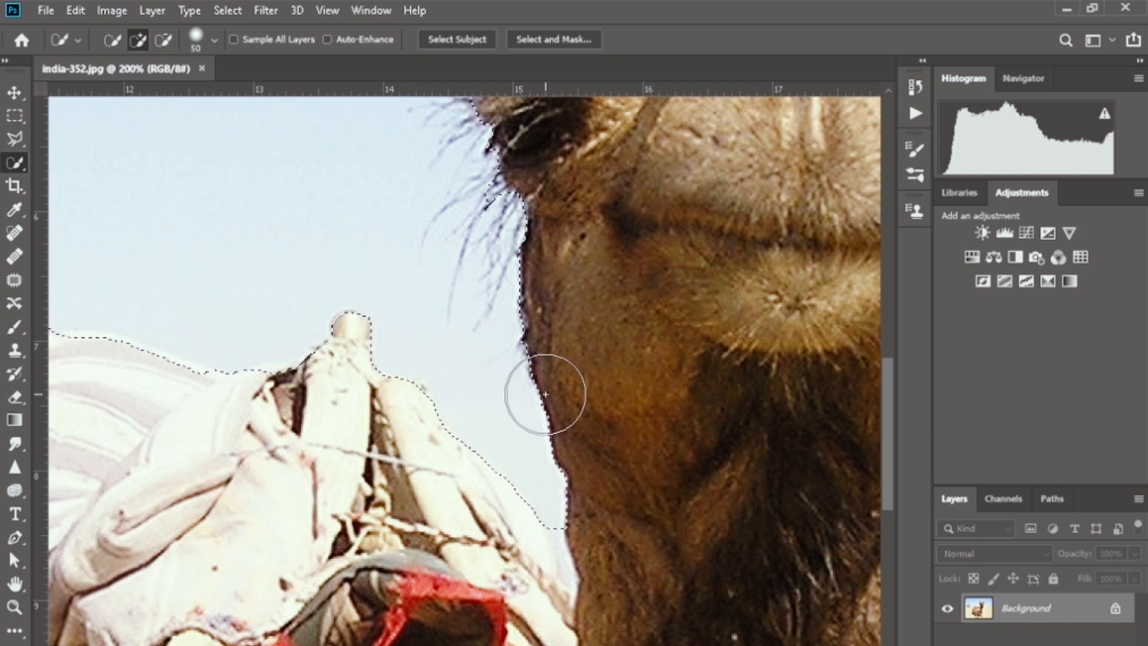
Refine the selection beside the sack to include the hanging rope, the cloth and the small gap beneath it.
key(ctrl+0)
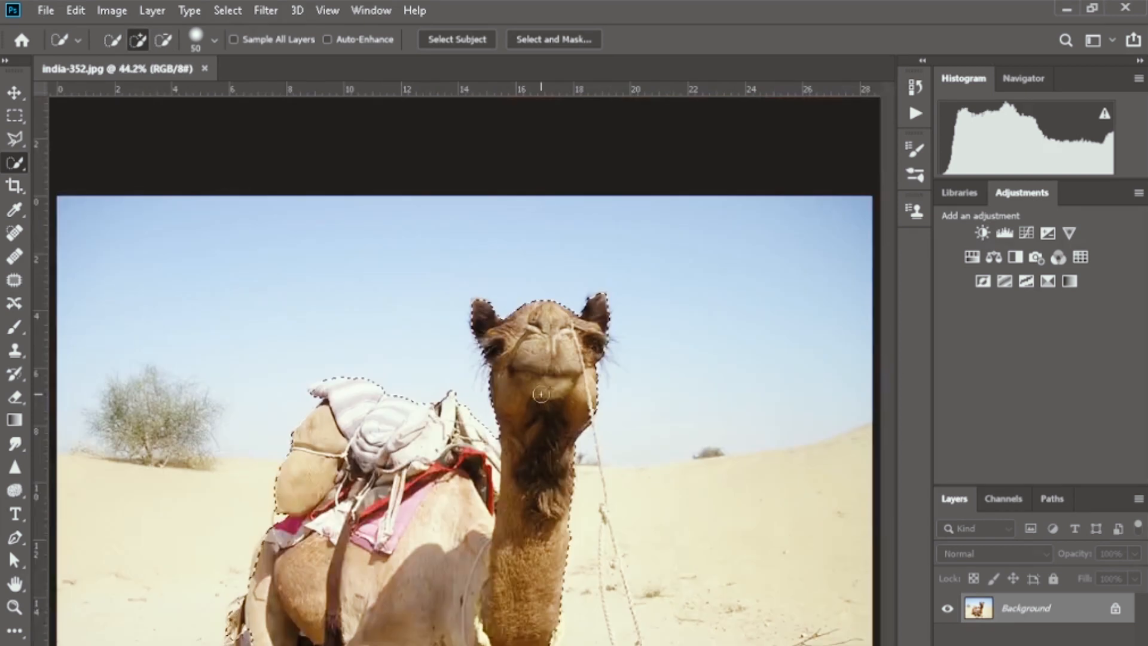
ctrl+click(599, 293)
ctrl+click(206, 537)
ctrl+click(205, 537)
ctrl+click(205, 537)
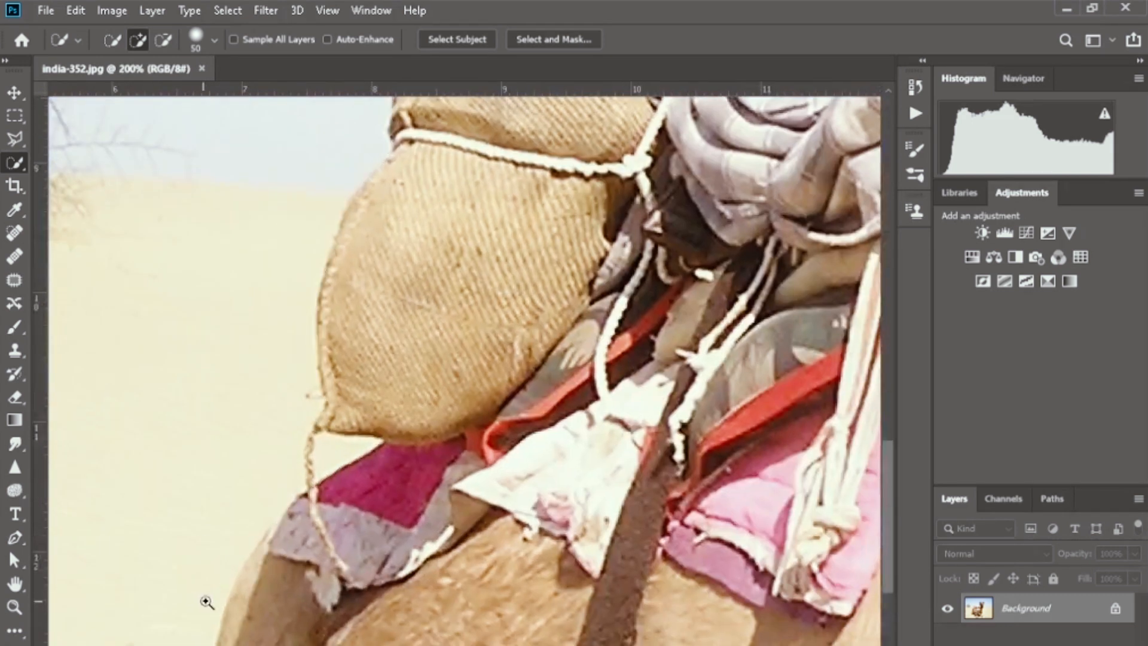
ctrl+click(205, 602)
click(288, 603)
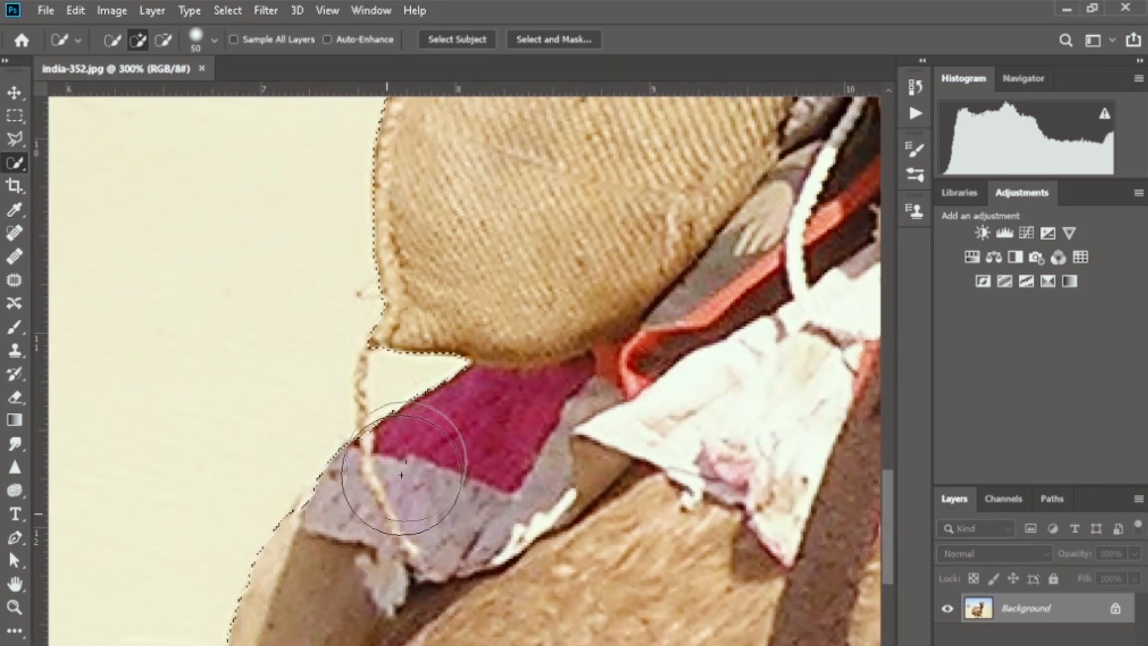
click(420, 378)
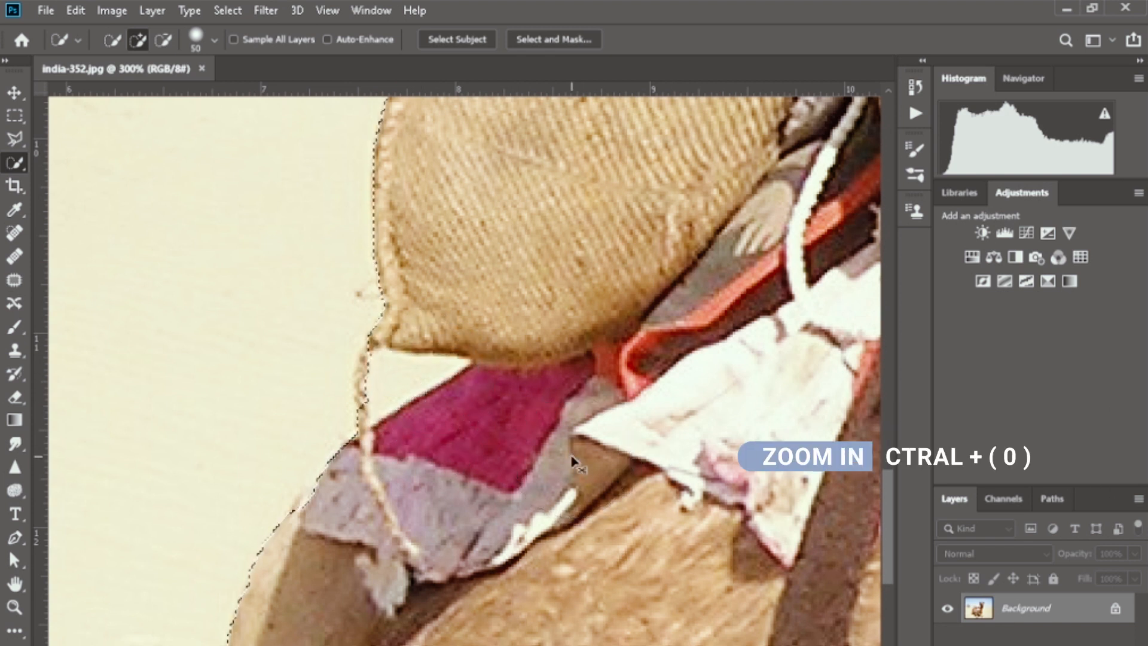
Add a layer mask from the camel selection to hide the desert background.
key(ctrl+0)
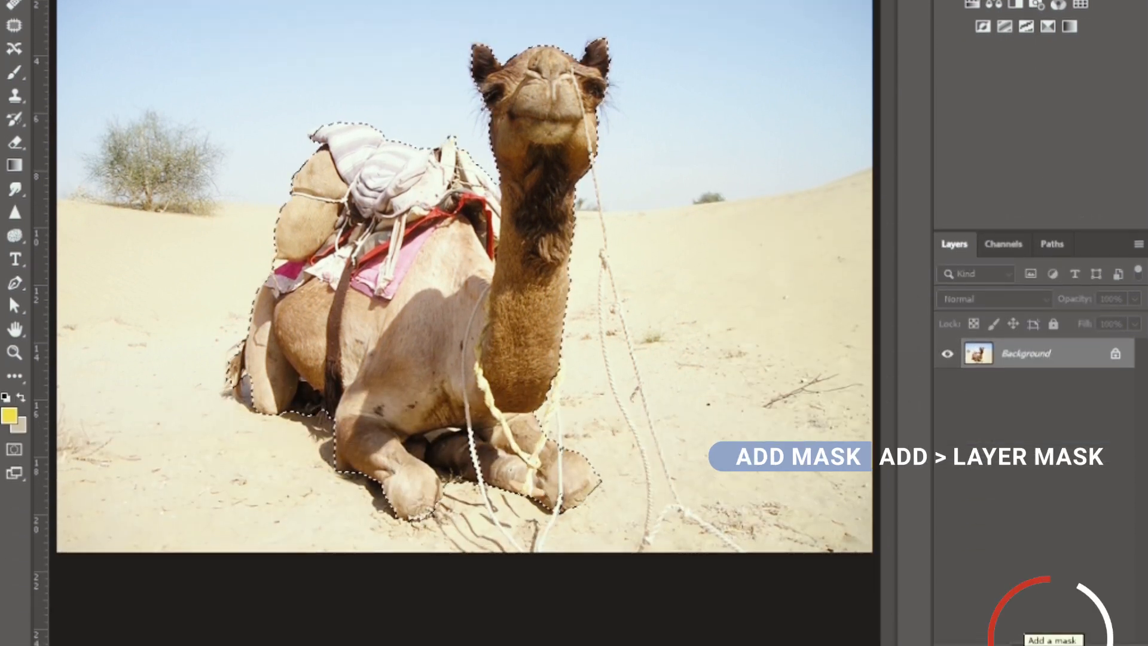
click(1043, 643)
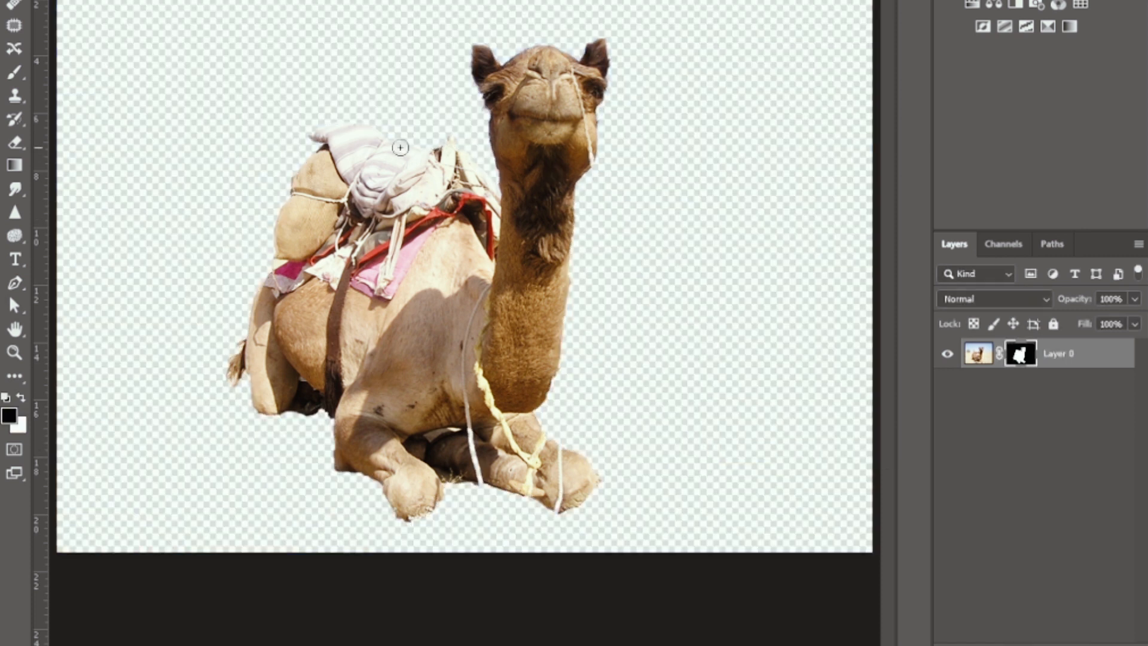
Bring the glacier-5584259 image in from the photo folder and place the masked camel on its ice shelf beside the penguins.
key(alt+Tab)
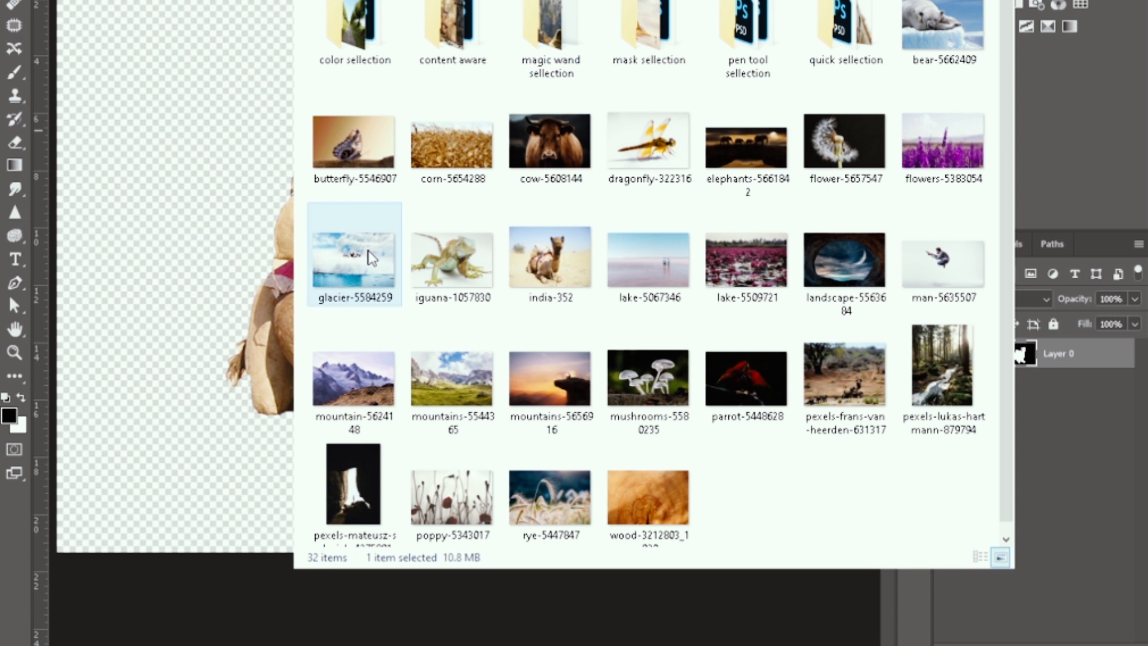
key(alt+Tab)
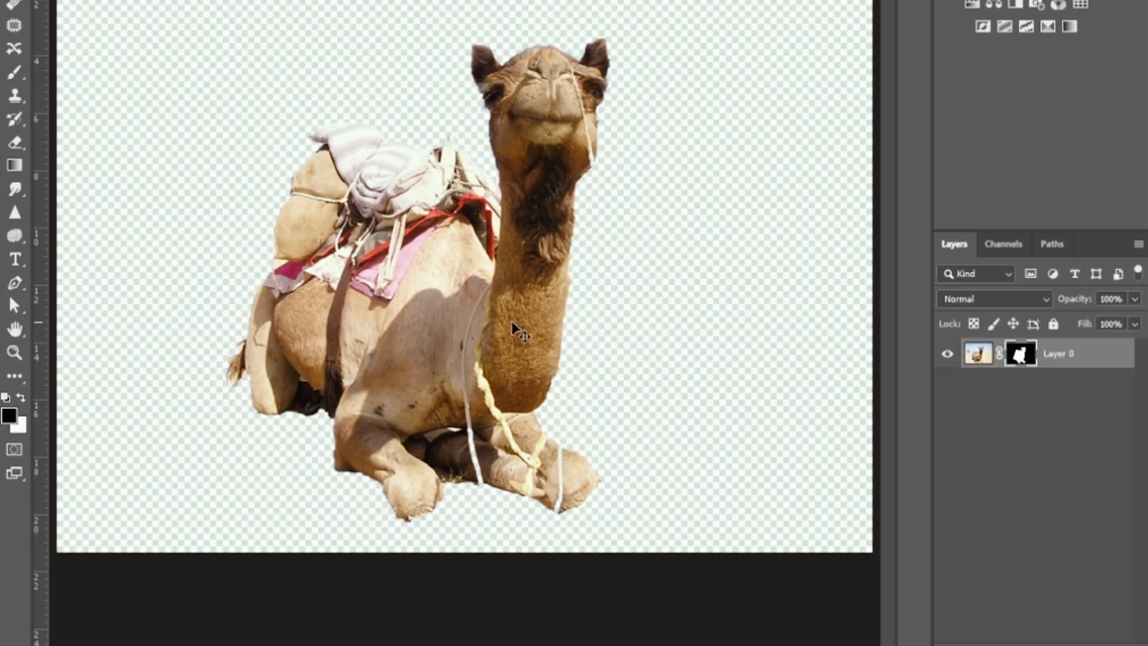
drag(513, 328, 640, 192)
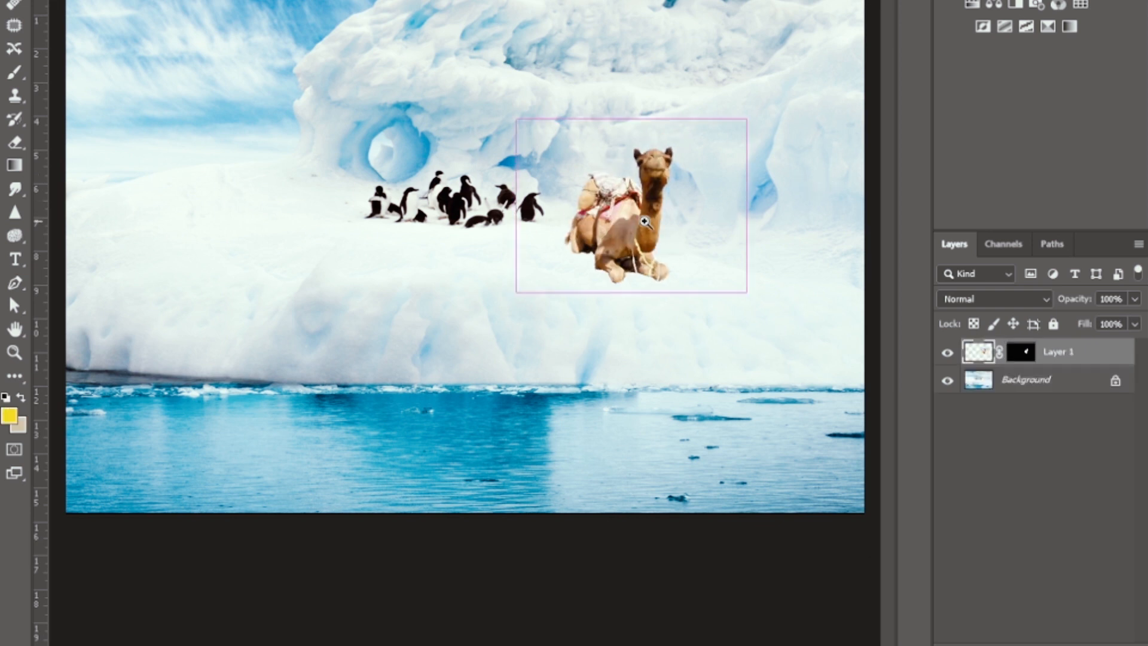
Duplicate the camel layer directly below the original camel and flip the copy vertically.
click(645, 222)
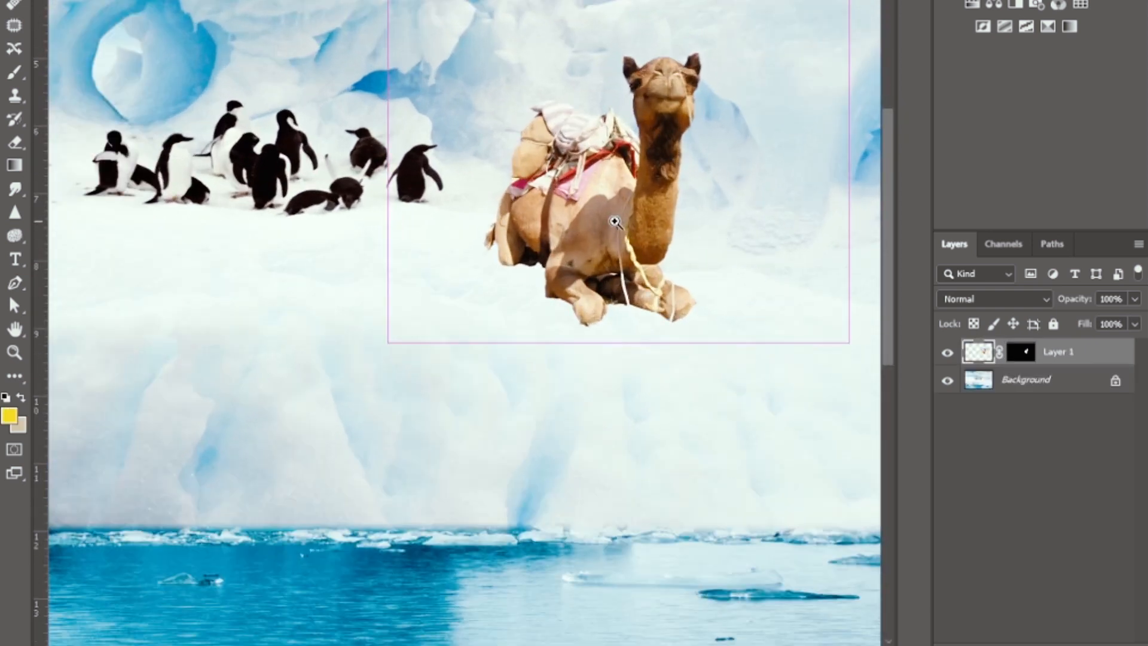
click(615, 222)
click(618, 201)
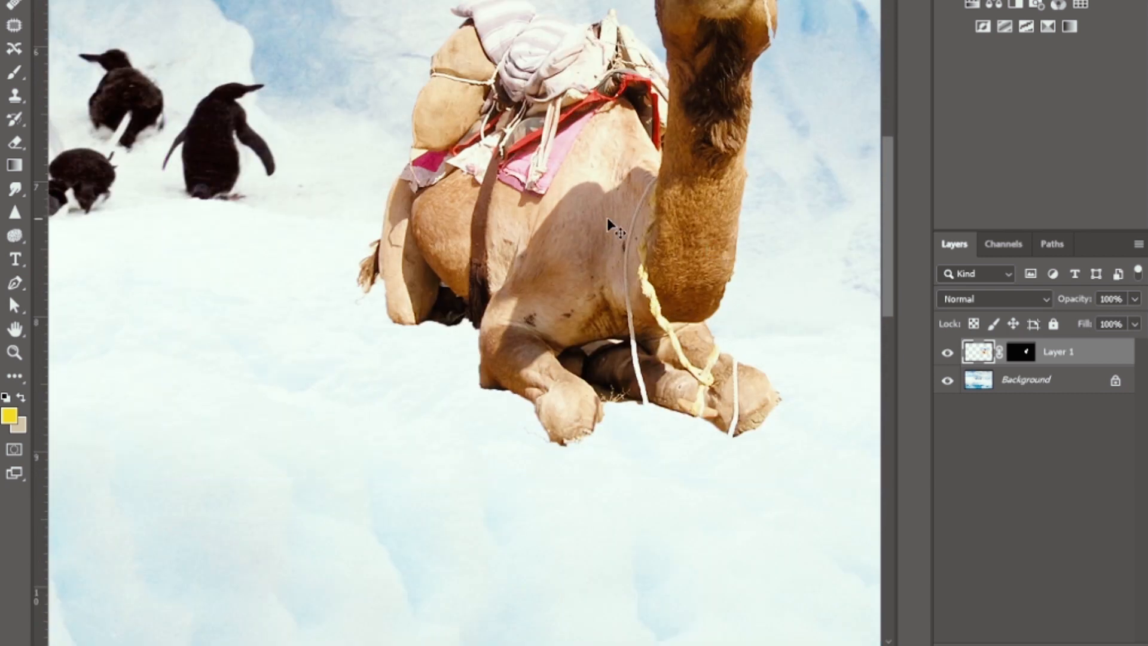
key(ctrl+0)
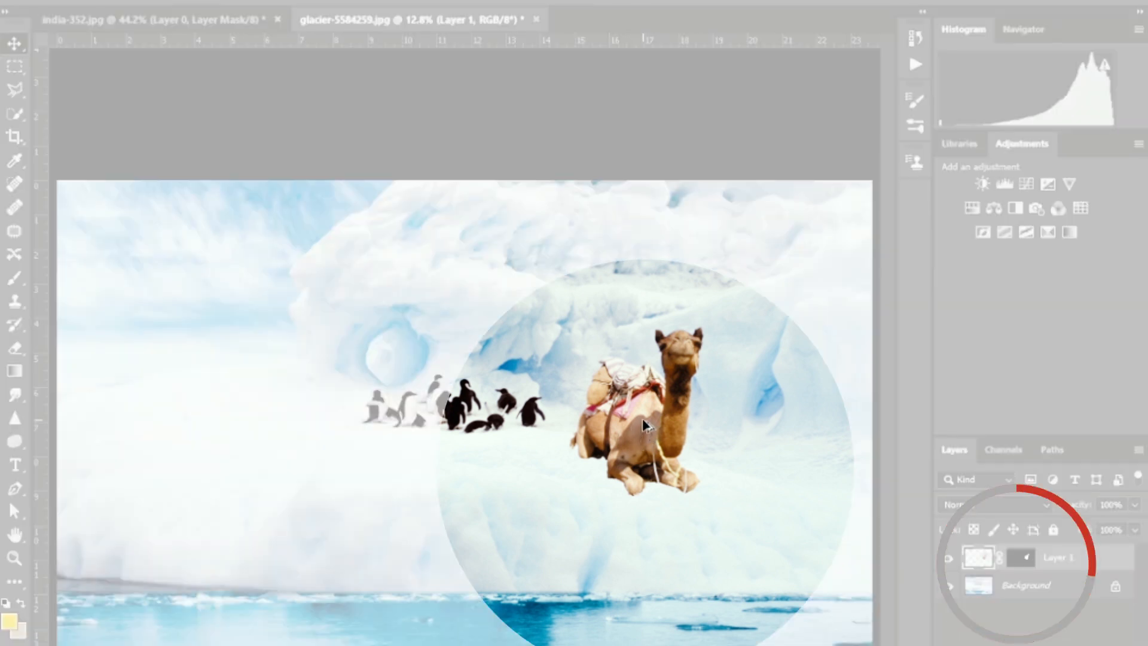
drag(645, 426, 650, 611)
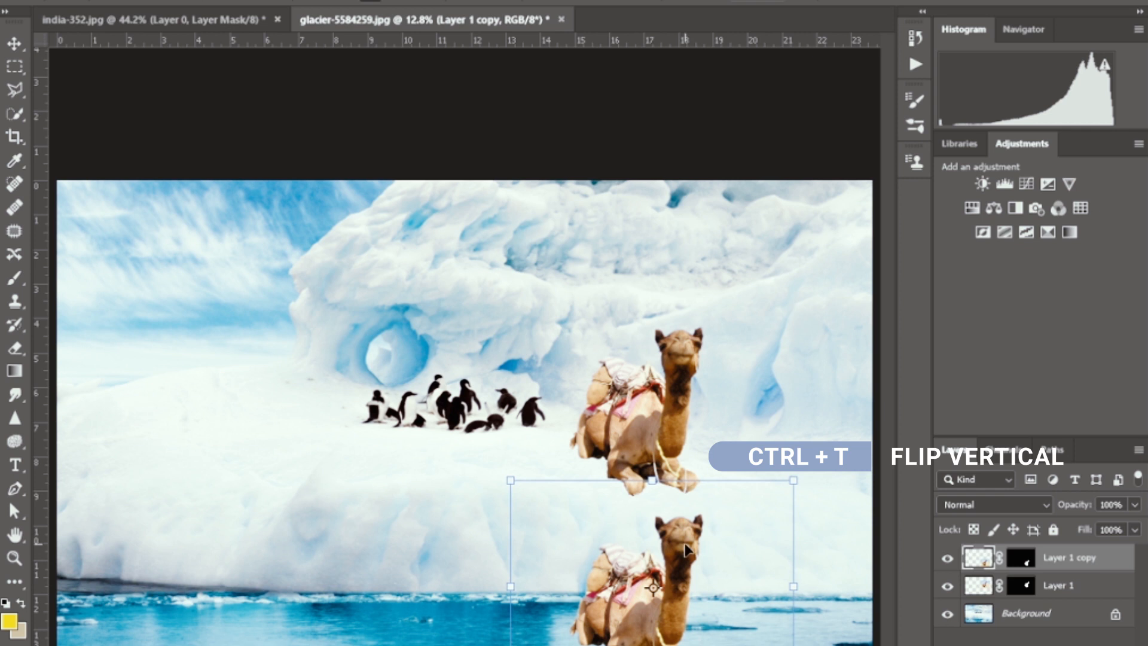
right_click(686, 548)
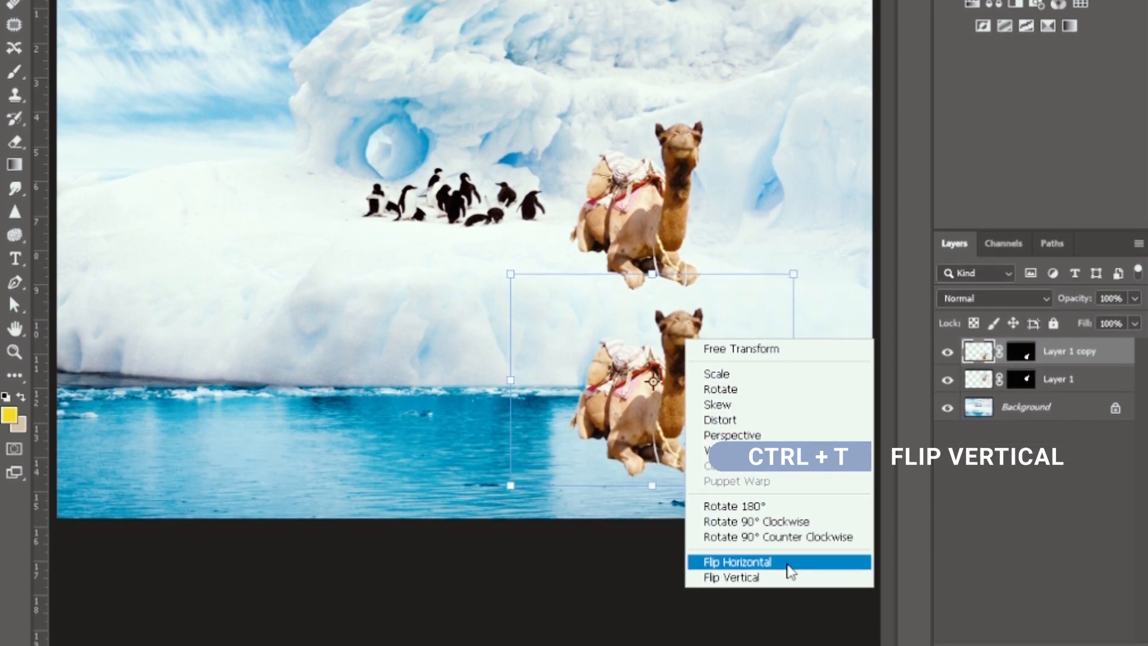
click(791, 577)
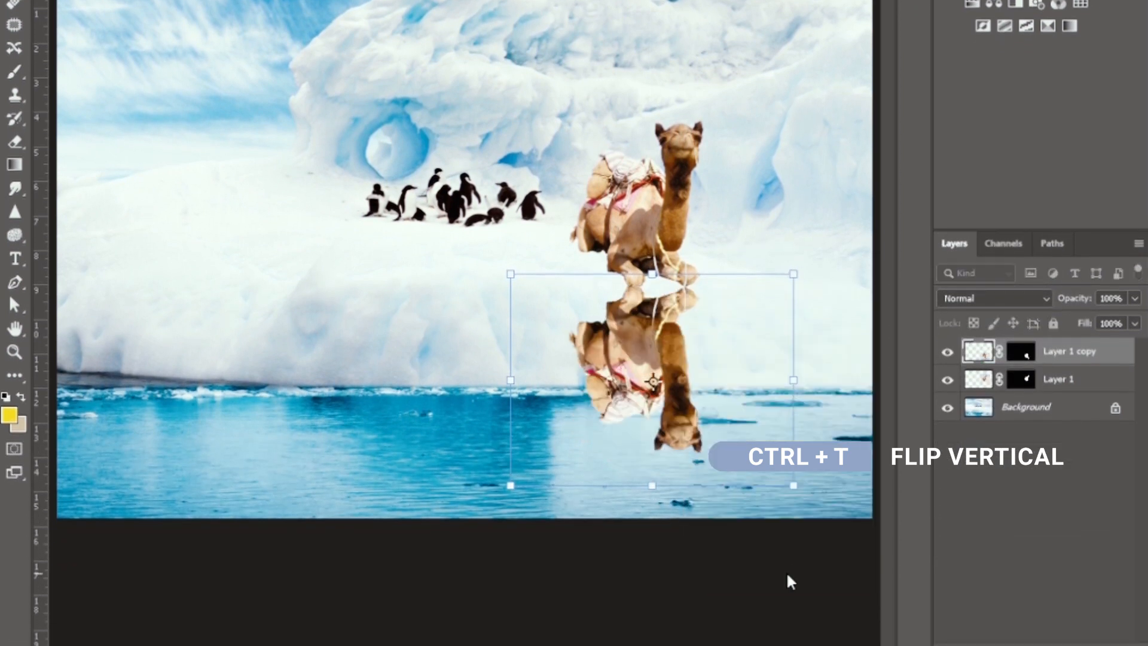
key(Return)
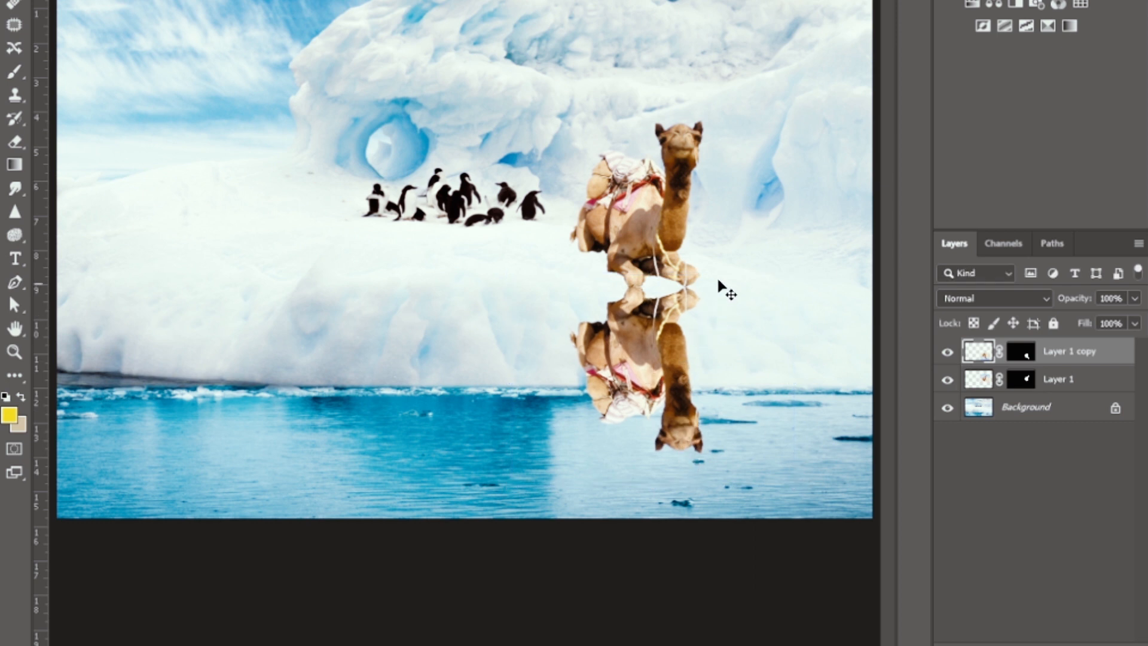
Move the flipped camel down onto the water and set its layer opacity to 30%.
drag(726, 293, 726, 402)
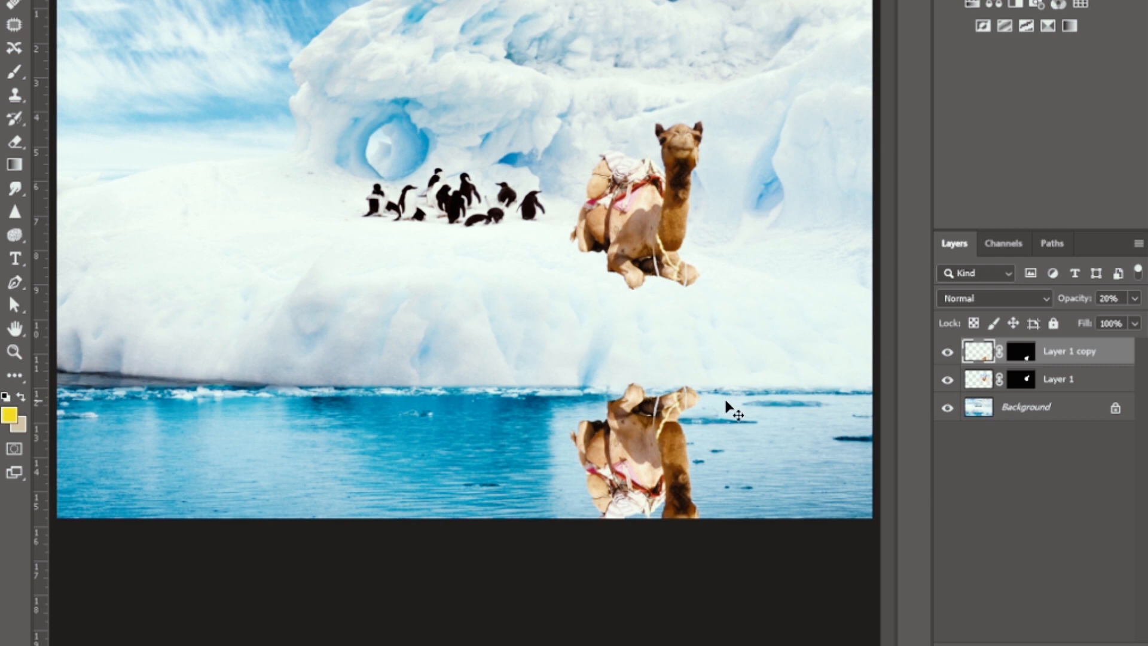
key(3)
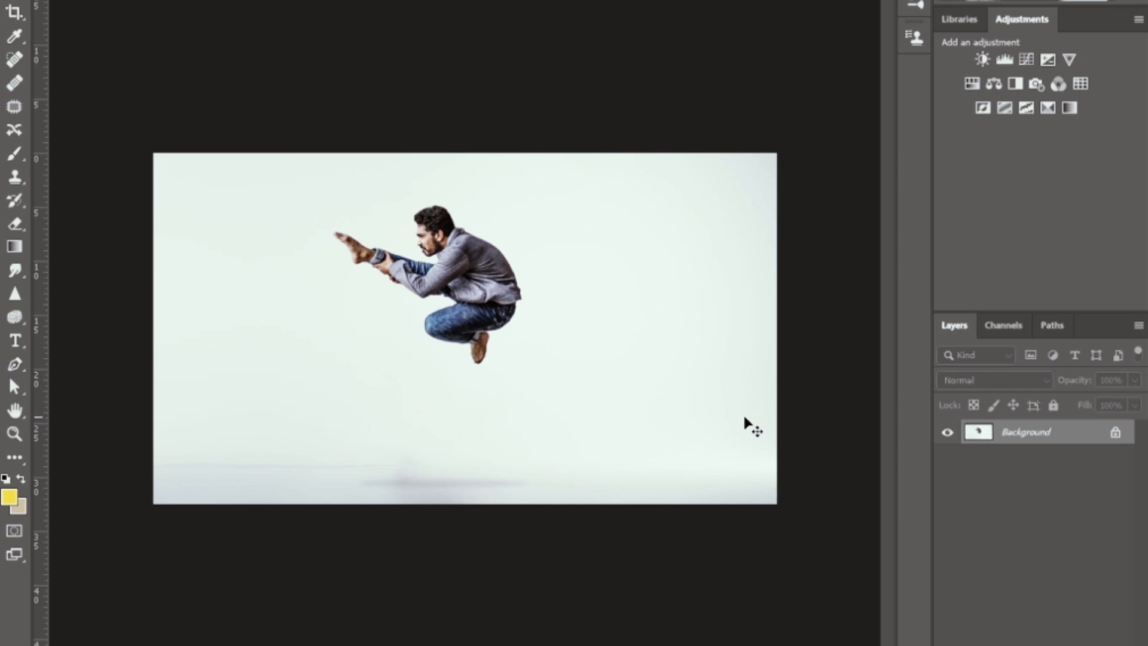
Switch to File Explorer and open the meteora-4074026 image from the "magic wand sellection" folder.
key(alt+Tab)
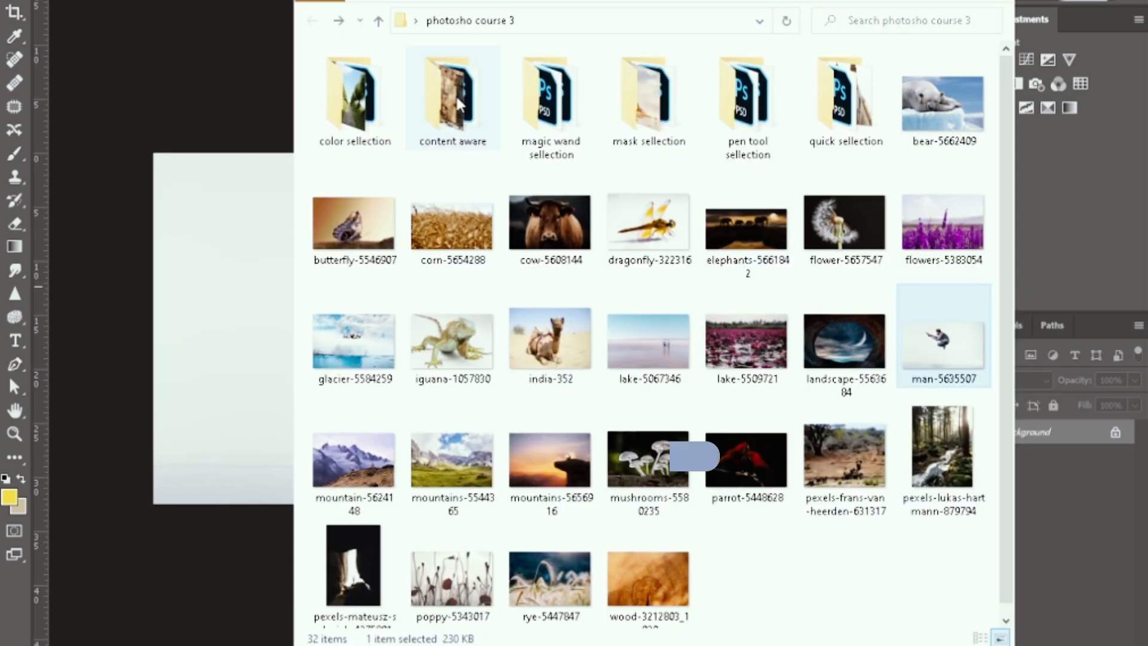
click(549, 99)
double_click(549, 99)
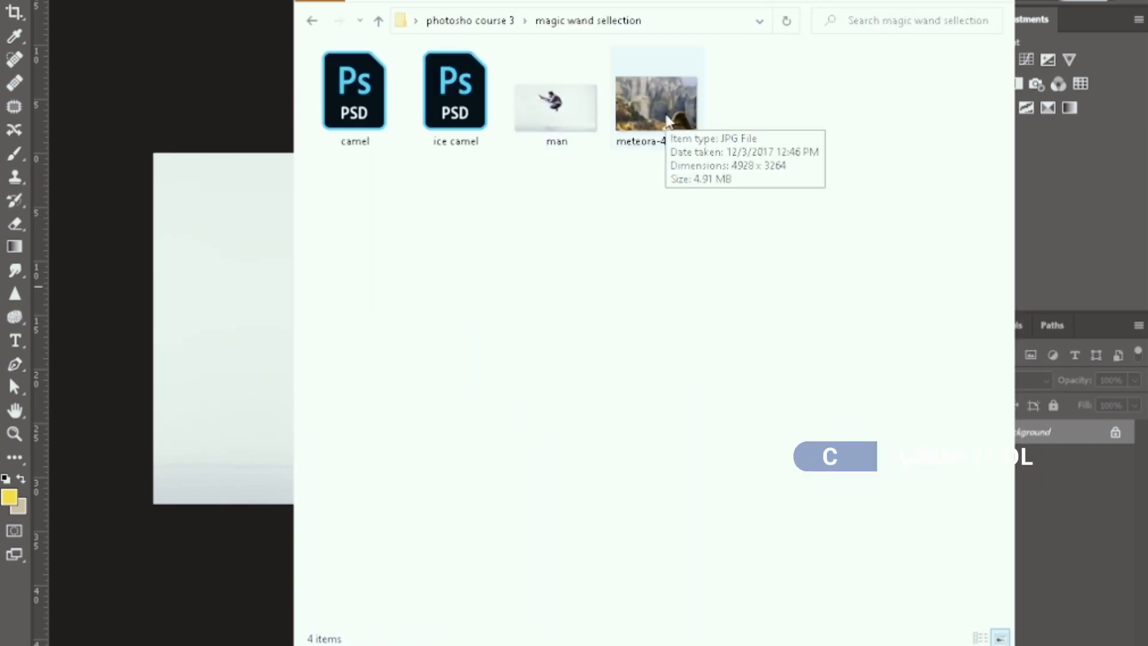
double_click(663, 108)
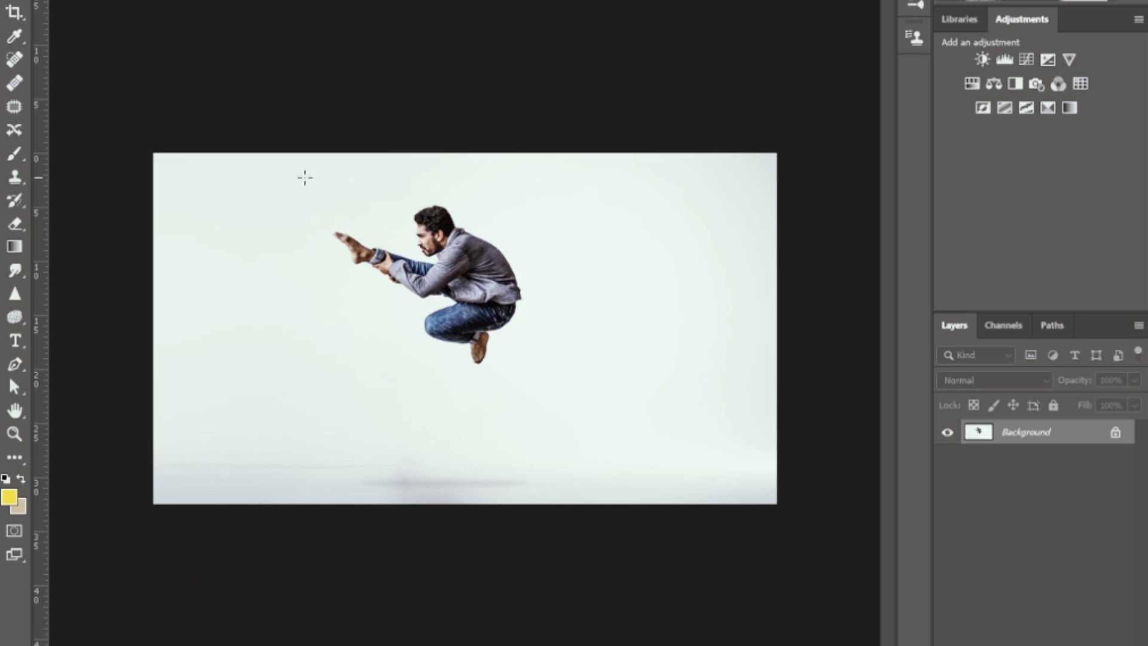
Crop the jumping man photo closely around him to about 30.3 by 19.2 inches.
click(303, 177)
drag(776, 154, 690, 171)
drag(229, 501, 297, 438)
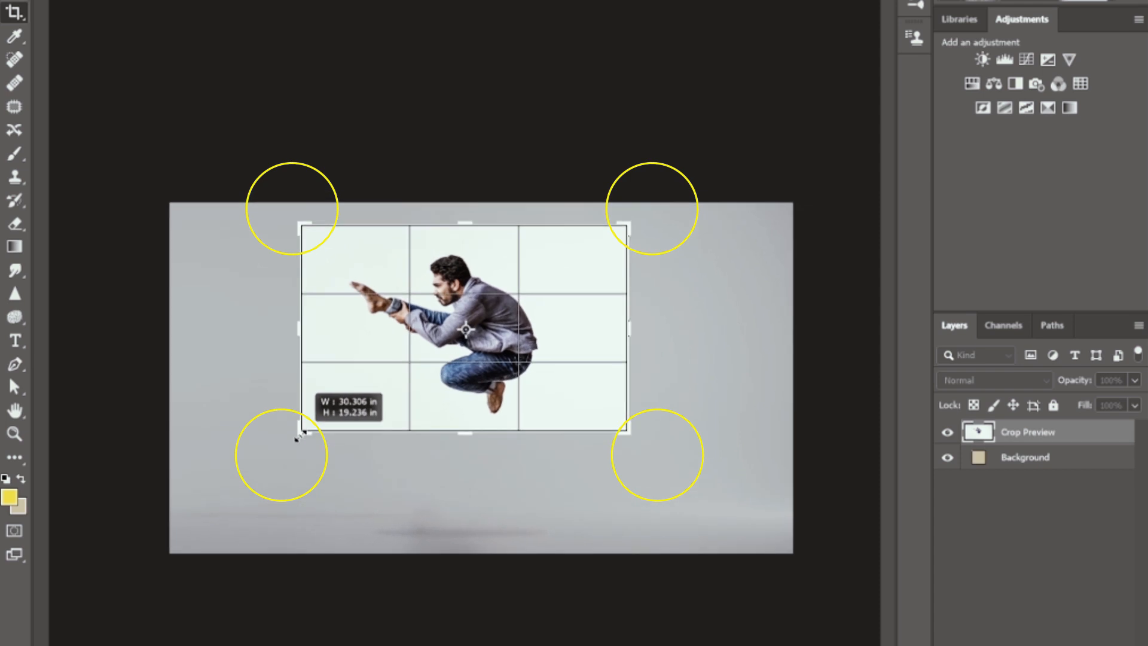
key(Return)
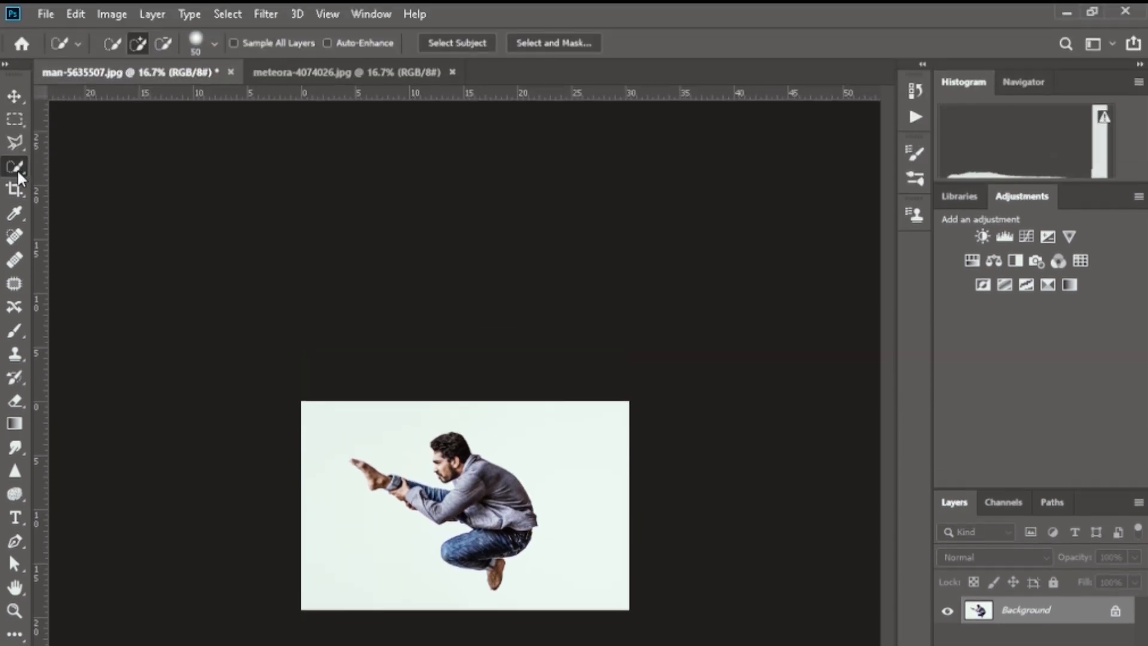
Select the plain background around the jumping man with the Magic Wand tool at a tolerance of 50 and examine the selection edge.
right_click(17, 169)
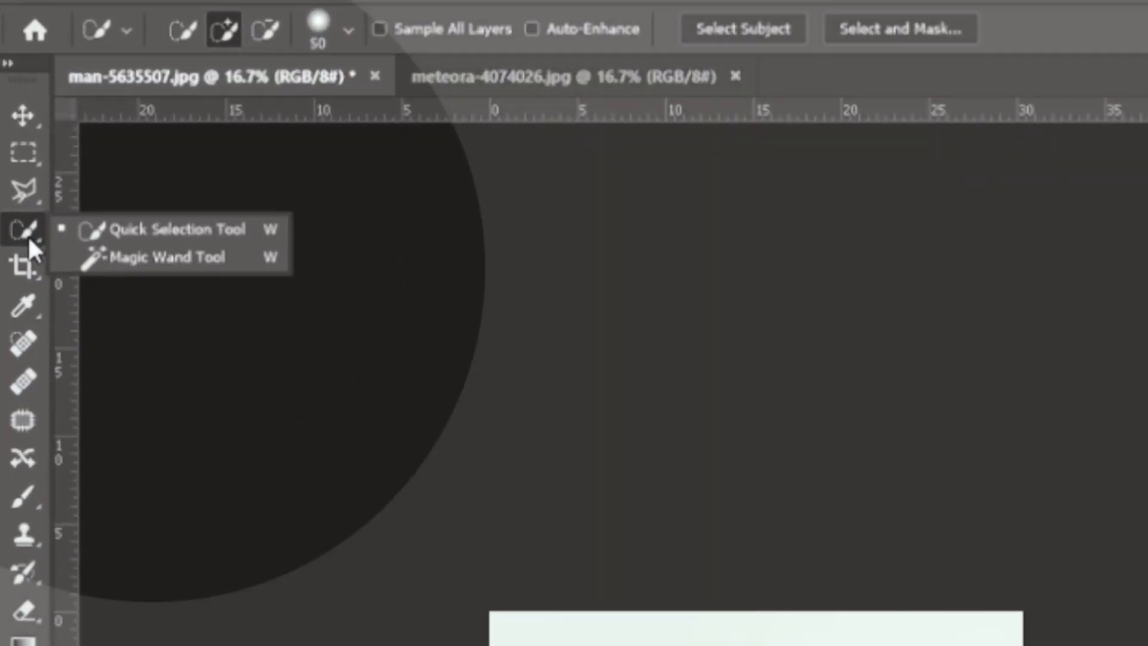
click(142, 230)
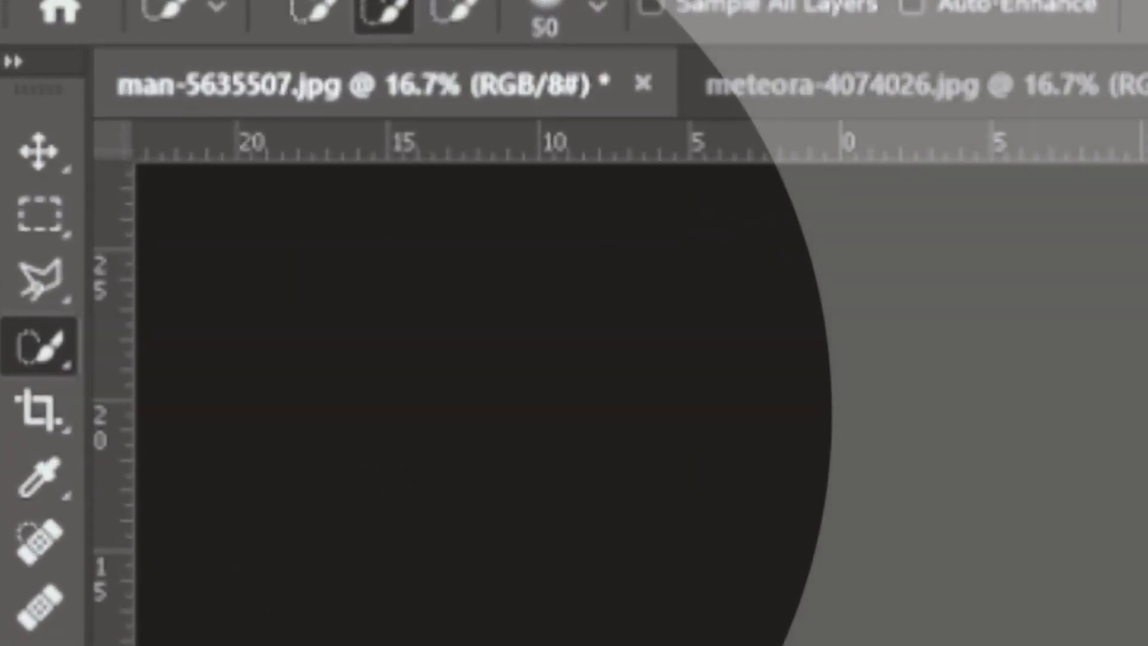
key(ctrl+plus)
right_click(24, 362)
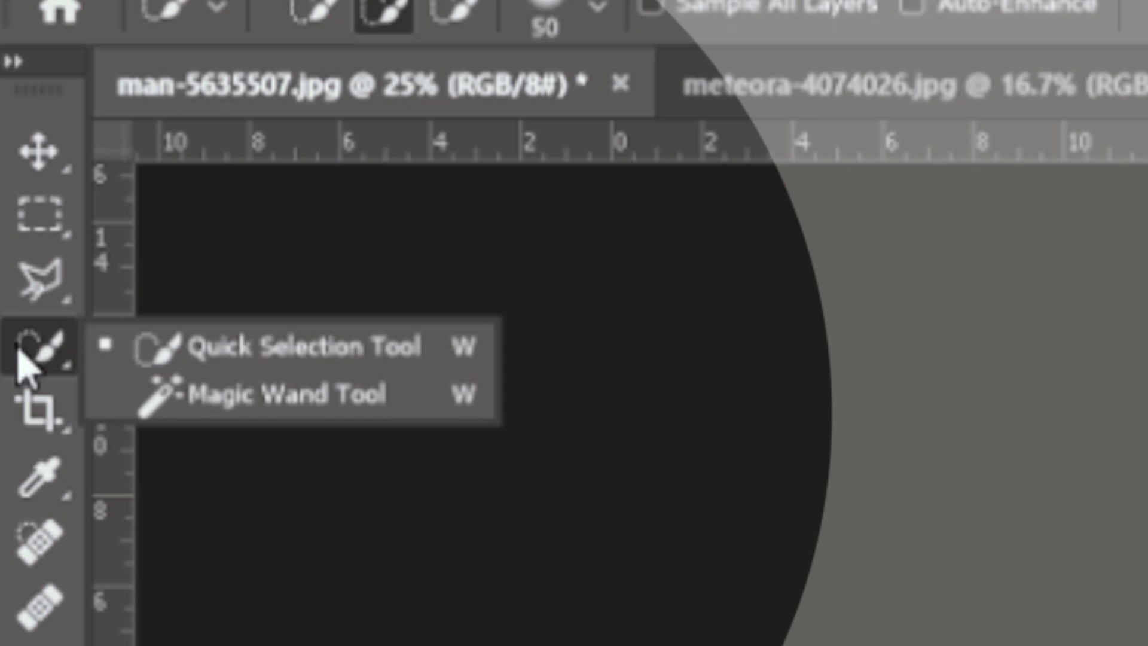
click(303, 404)
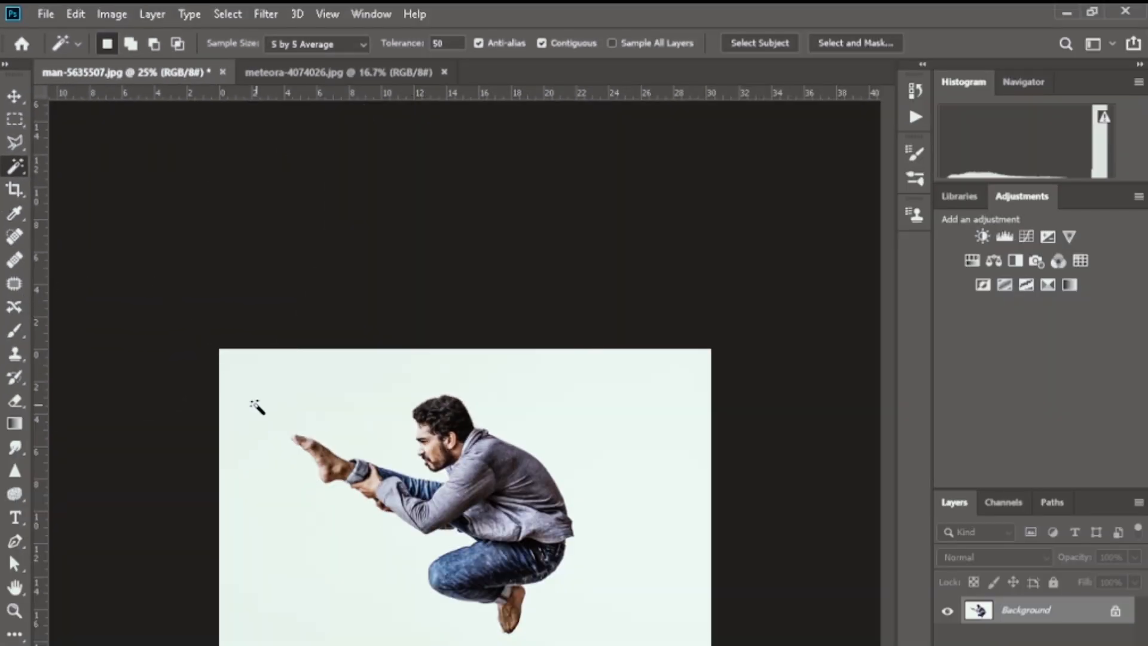
click(253, 403)
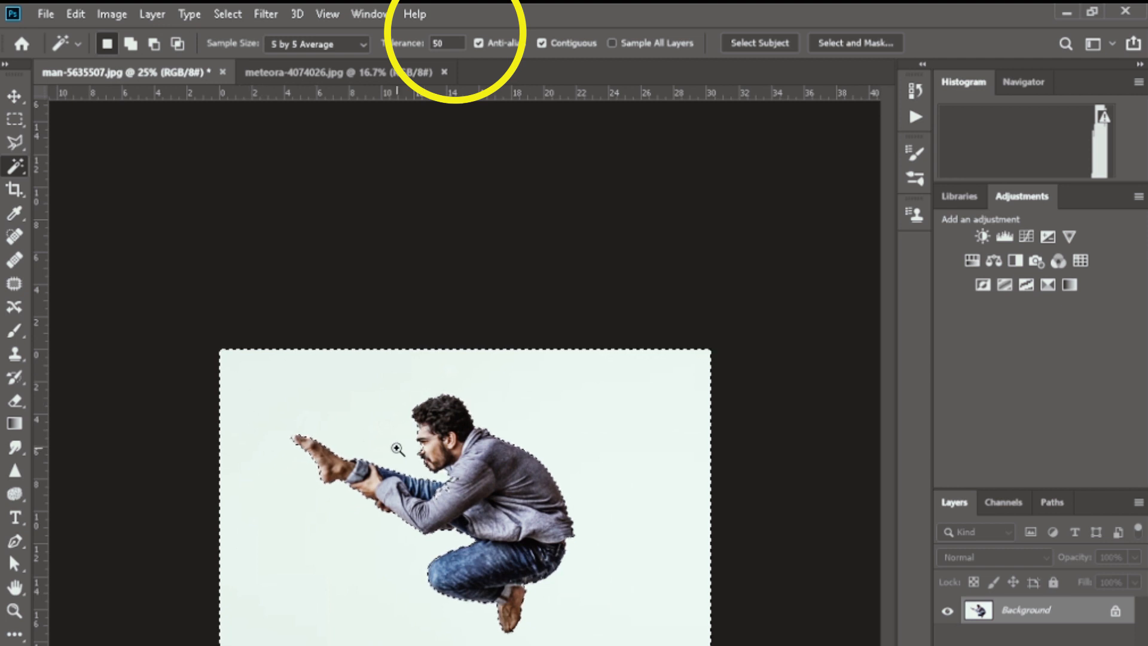
scroll(398, 449, up, 2)
scroll(398, 448, up, 1)
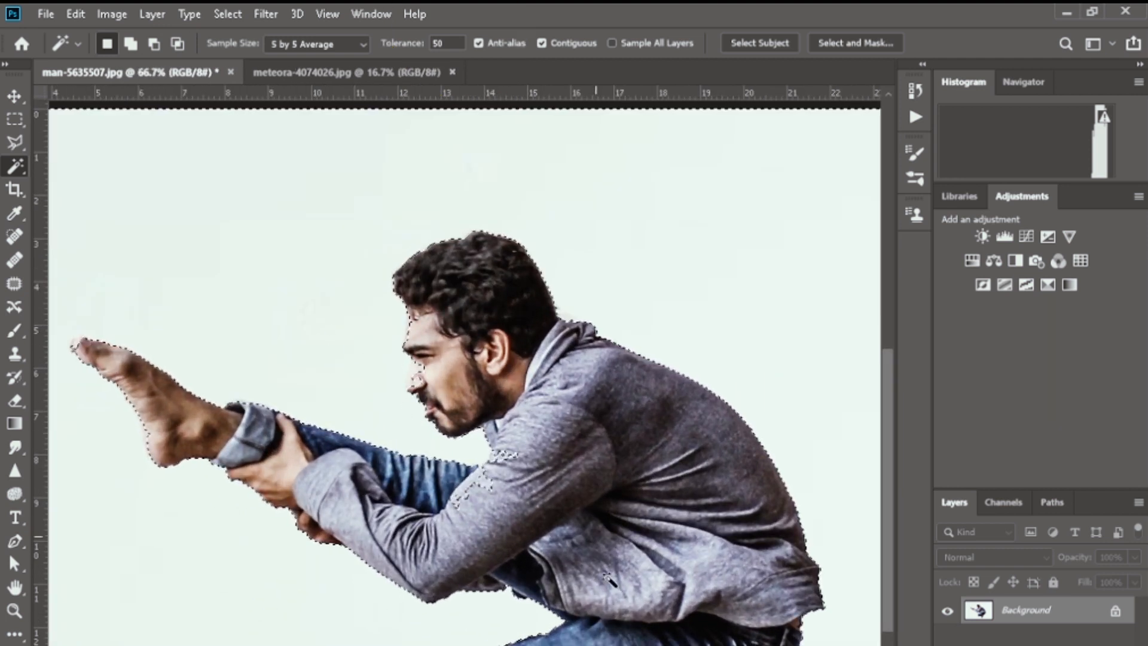
key(ctrl+plus)
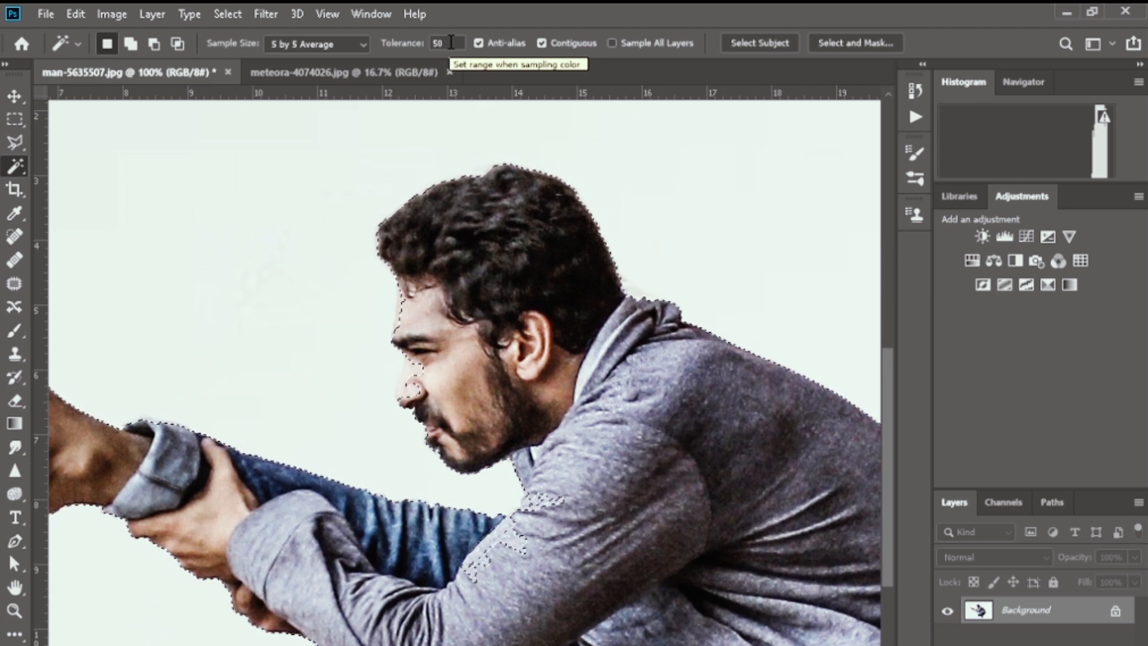
Set the Magic Wand tolerance to 30, reselect the background and check the outline around the man's foot, head and back.
double_click(445, 43)
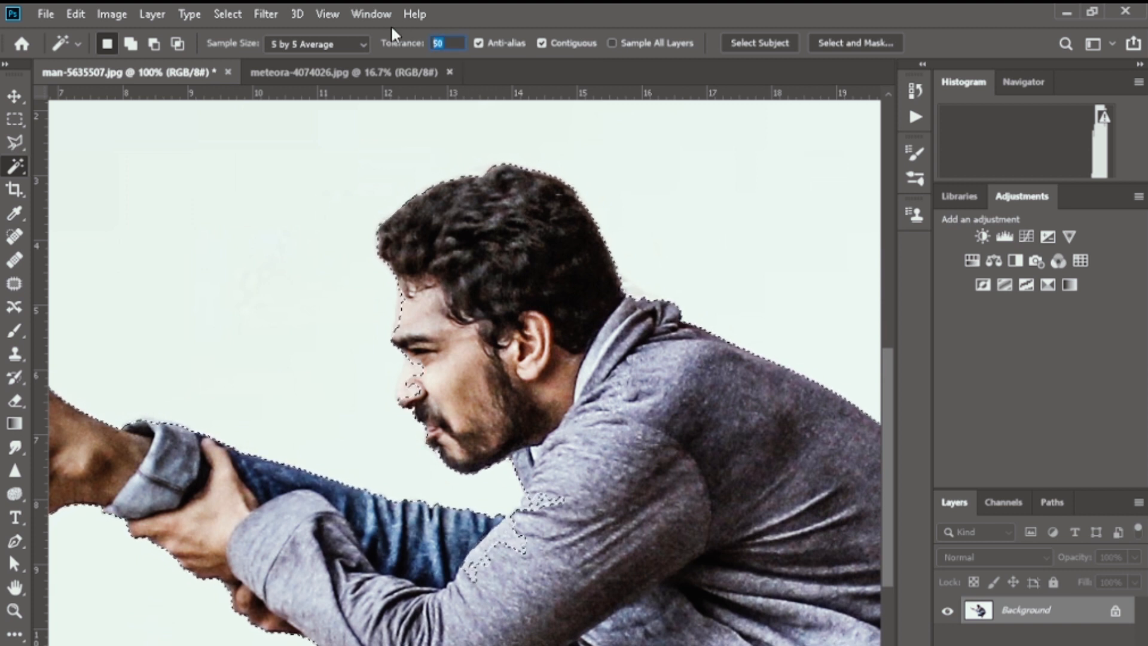
text(30)
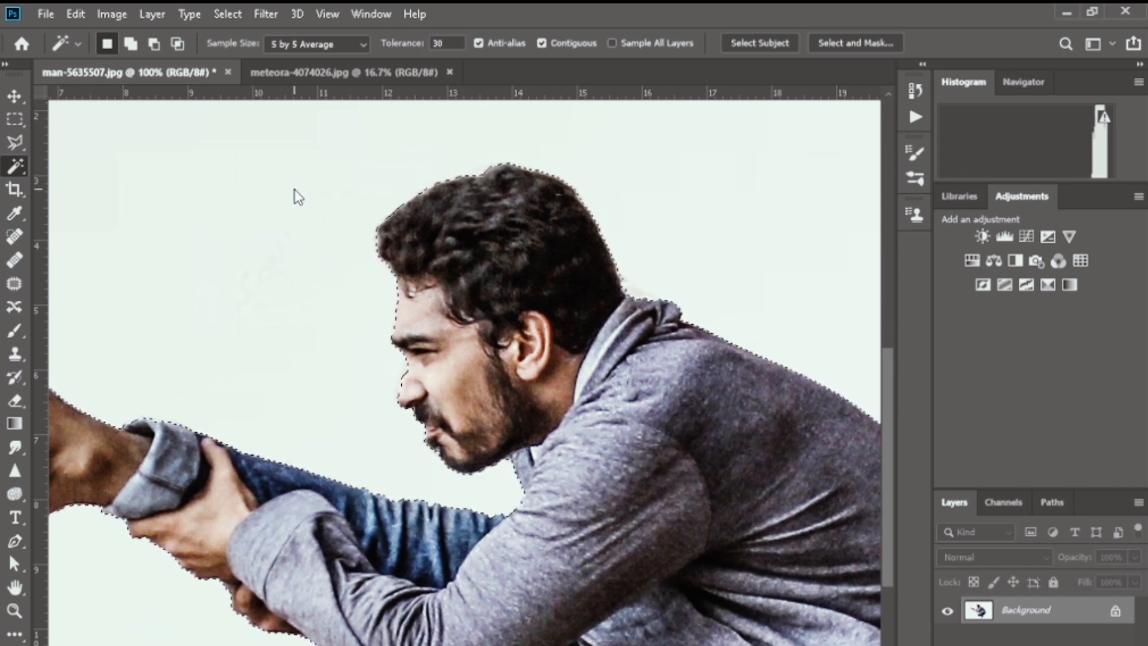
drag(320, 413, 531, 387)
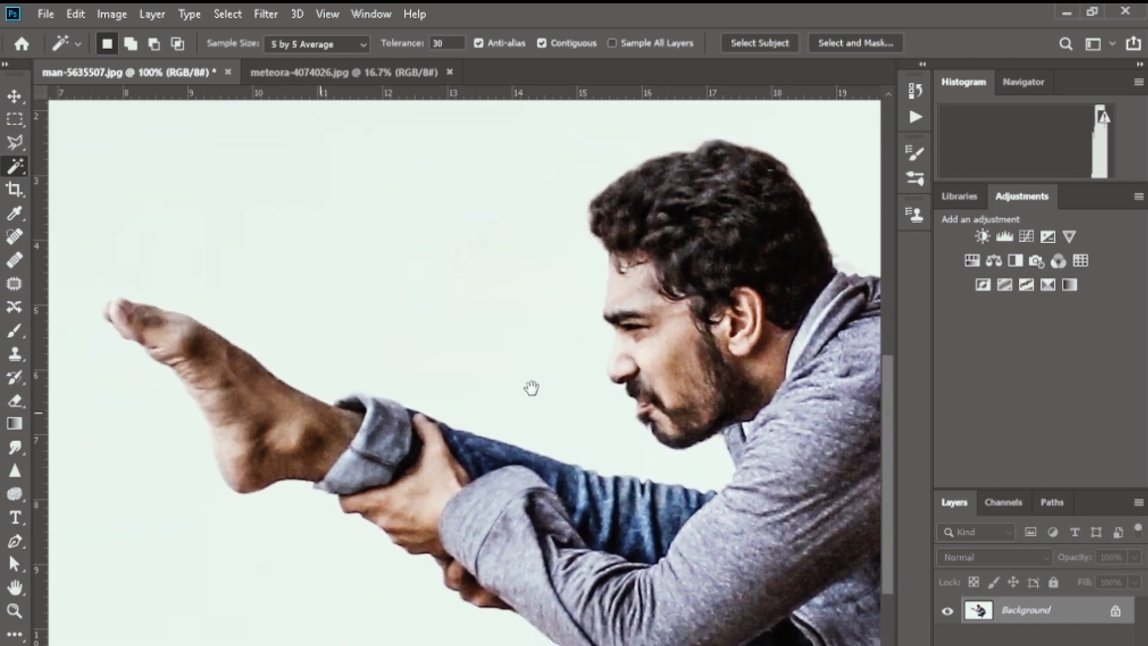
drag(535, 427, 313, 421)
drag(530, 471, 274, 355)
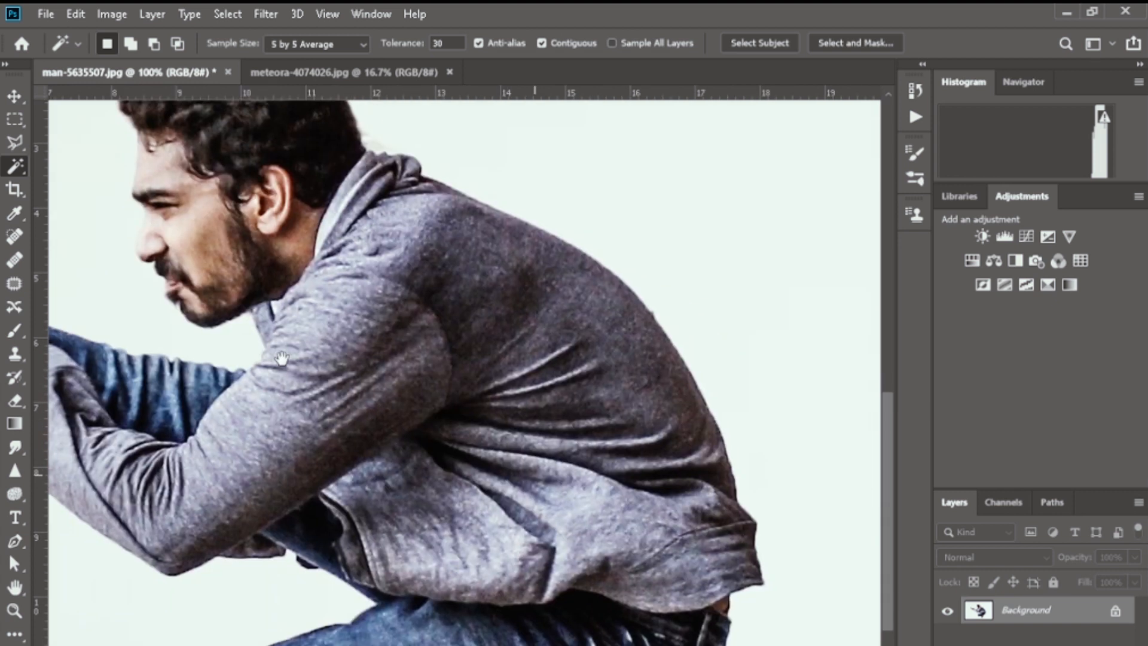
drag(125, 115, 424, 405)
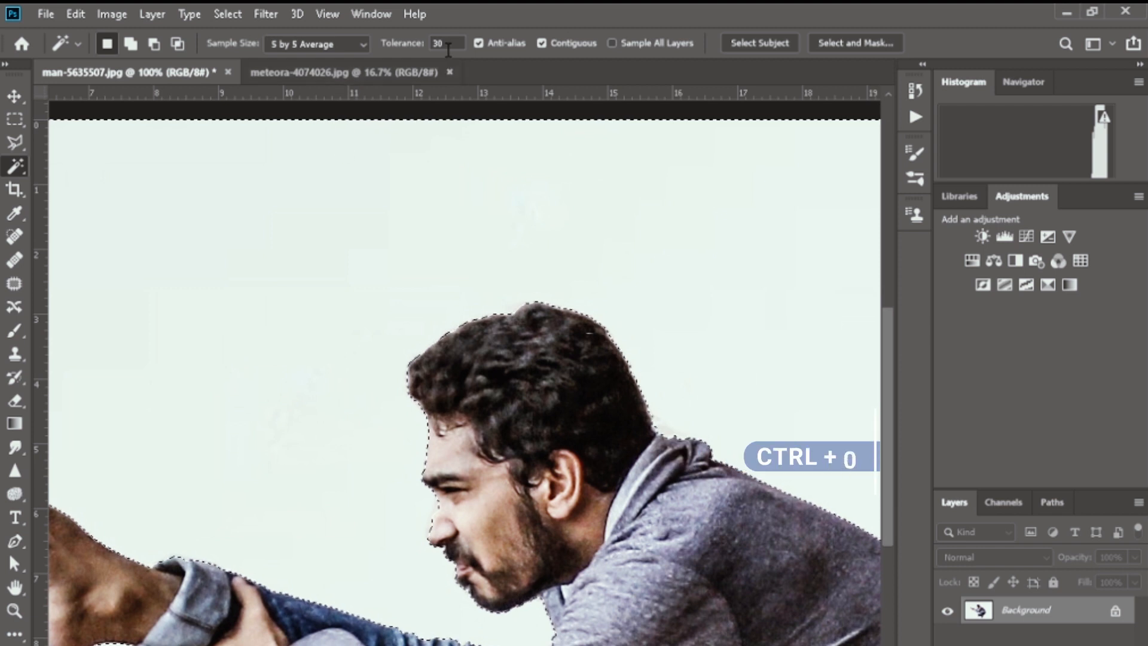
Set the Magic Wand tolerance to 20 and reselect the background with the whole image fitted in view.
drag(446, 44, 423, 42)
text(20)
key(Return)
key(ctrl+0)
click(742, 431)
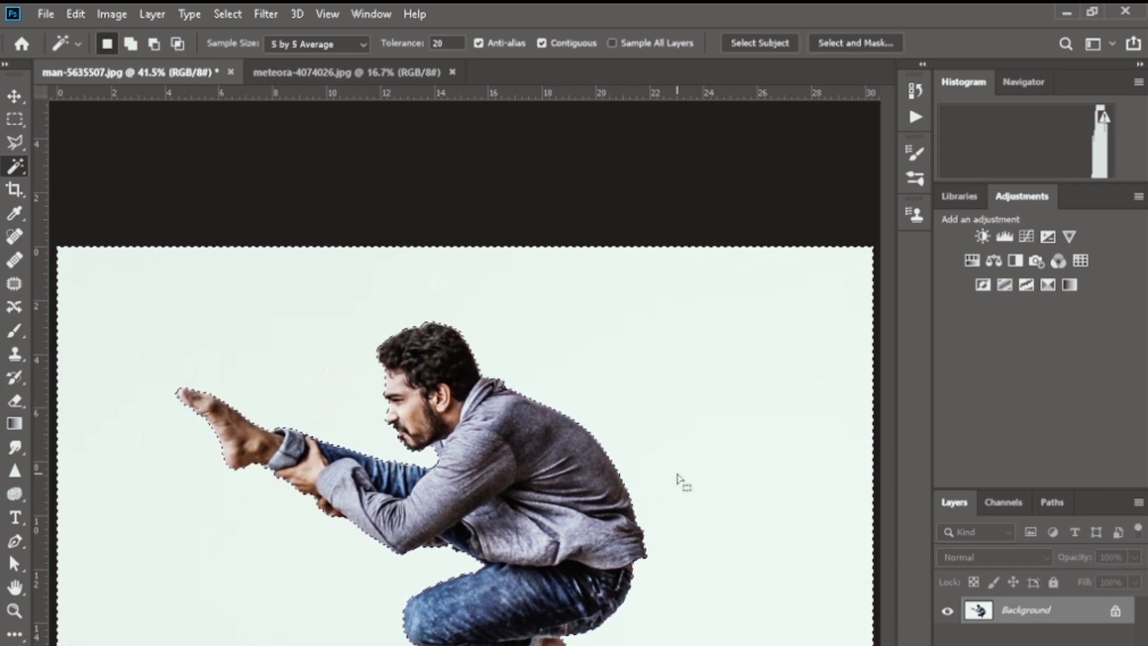
Invert the selection so it covers the man and add a layer mask that hides the background.
key(ctrl+shift+i)
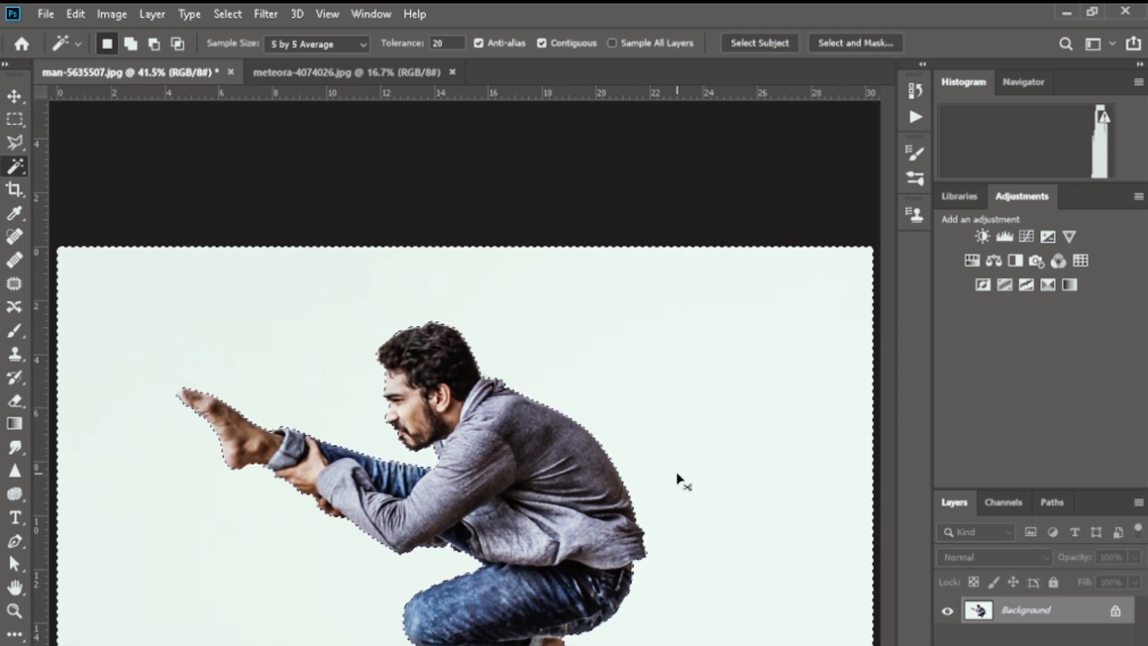
key(v)
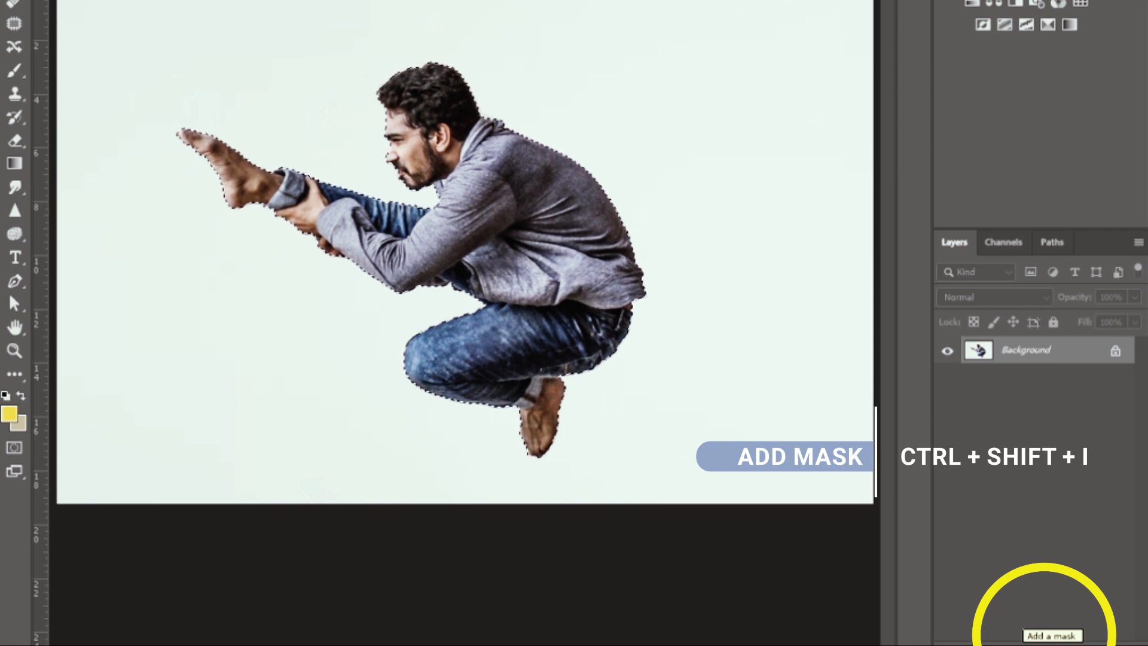
click(1044, 633)
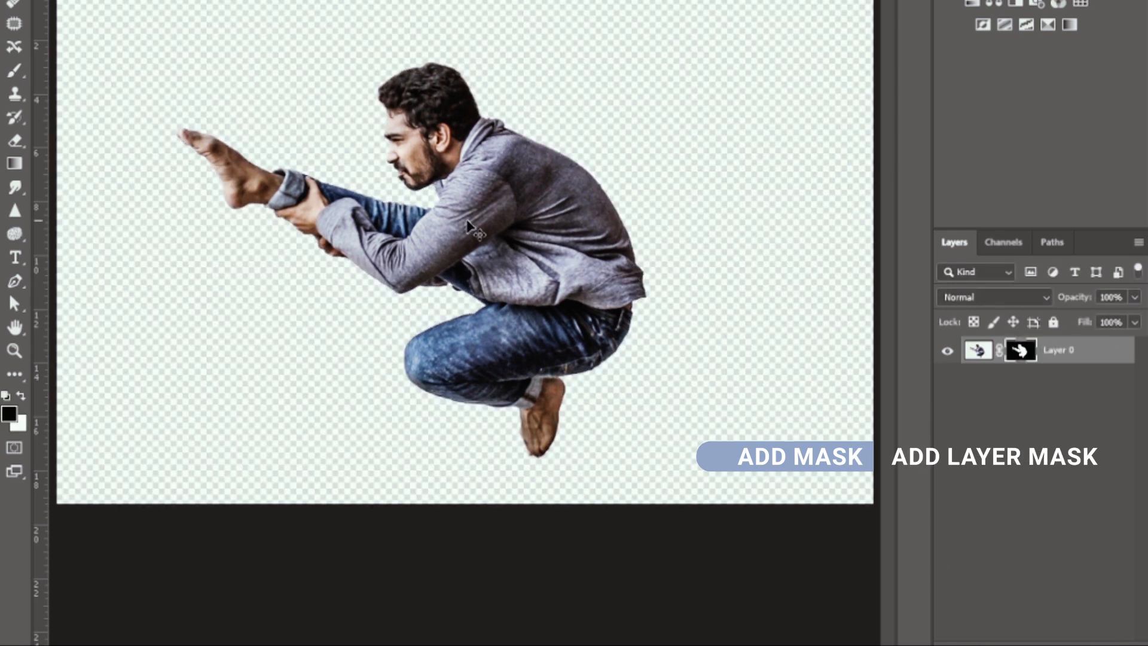
Move the masked man into the meteora-4074026 image, stand him on the mossy foreground rock and scale him down slightly.
drag(473, 230, 287, 0)
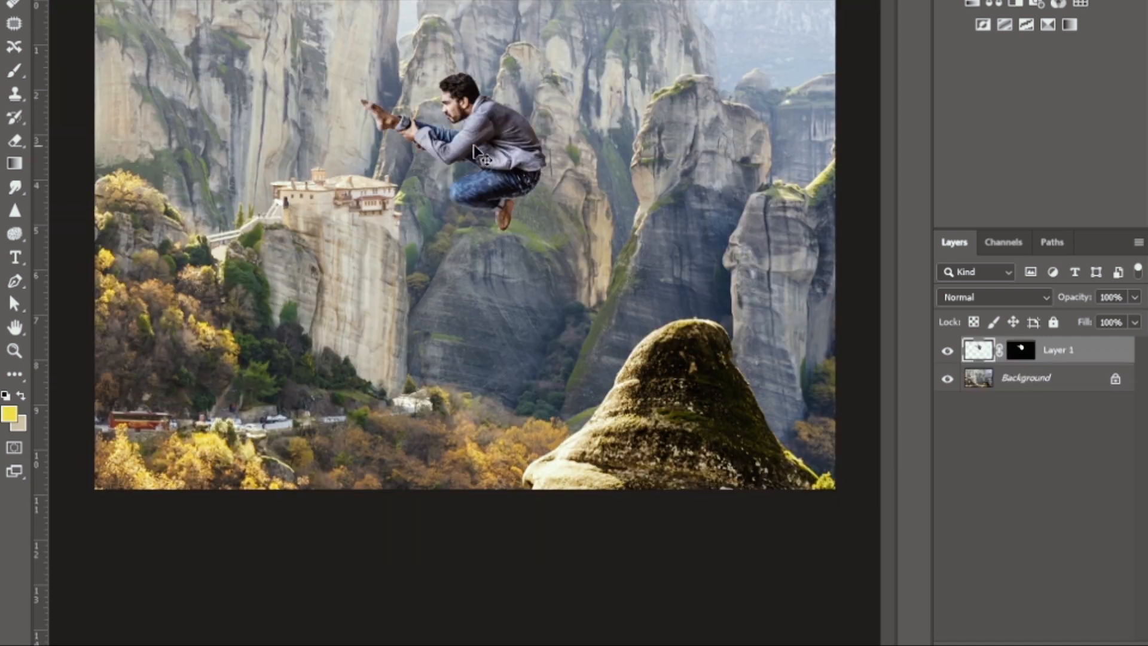
drag(502, 174, 707, 284)
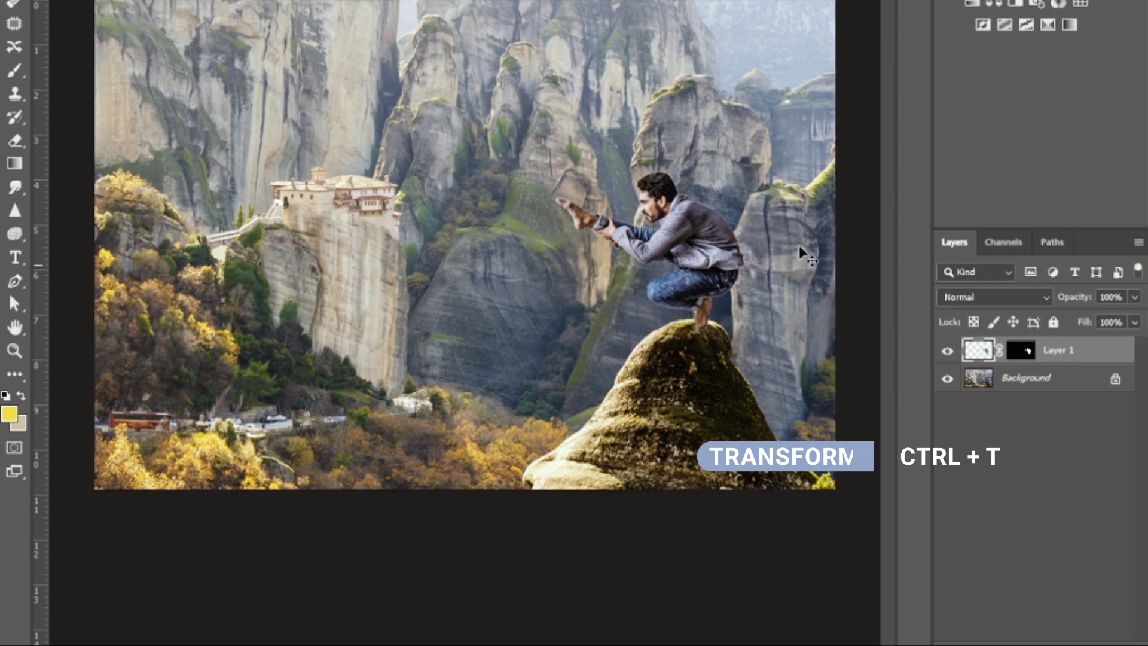
key(ctrl+t)
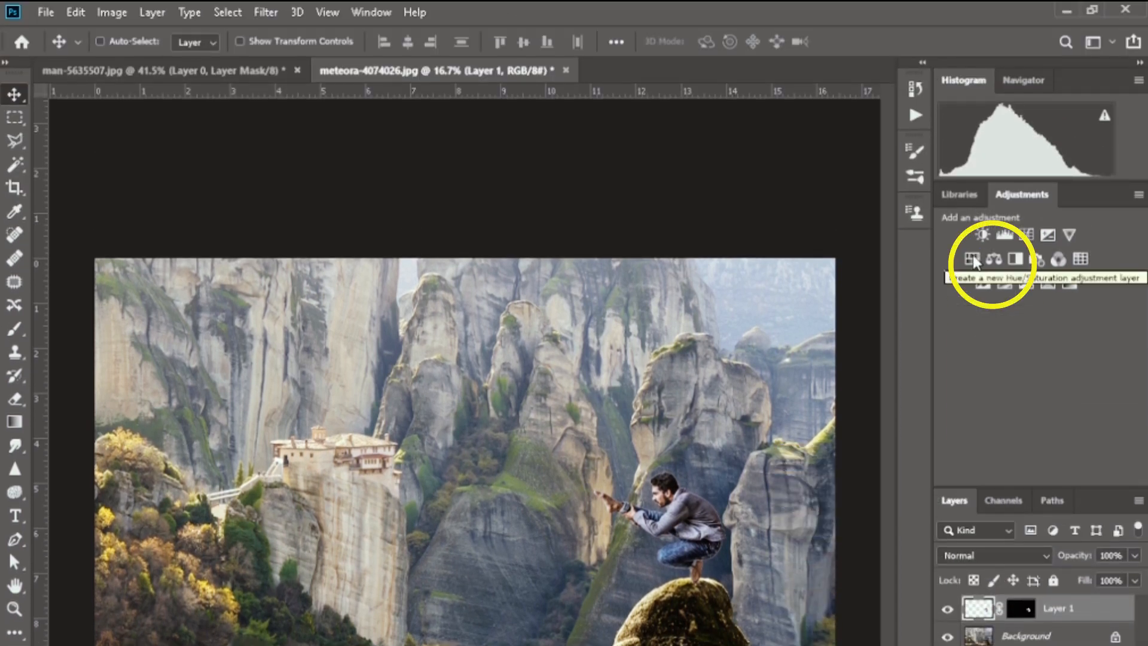
Add a Hue/Saturation adjustment layer shifting the Blues hue towards purple, and a Levels adjustment layer with a lowered white input level.
click(973, 258)
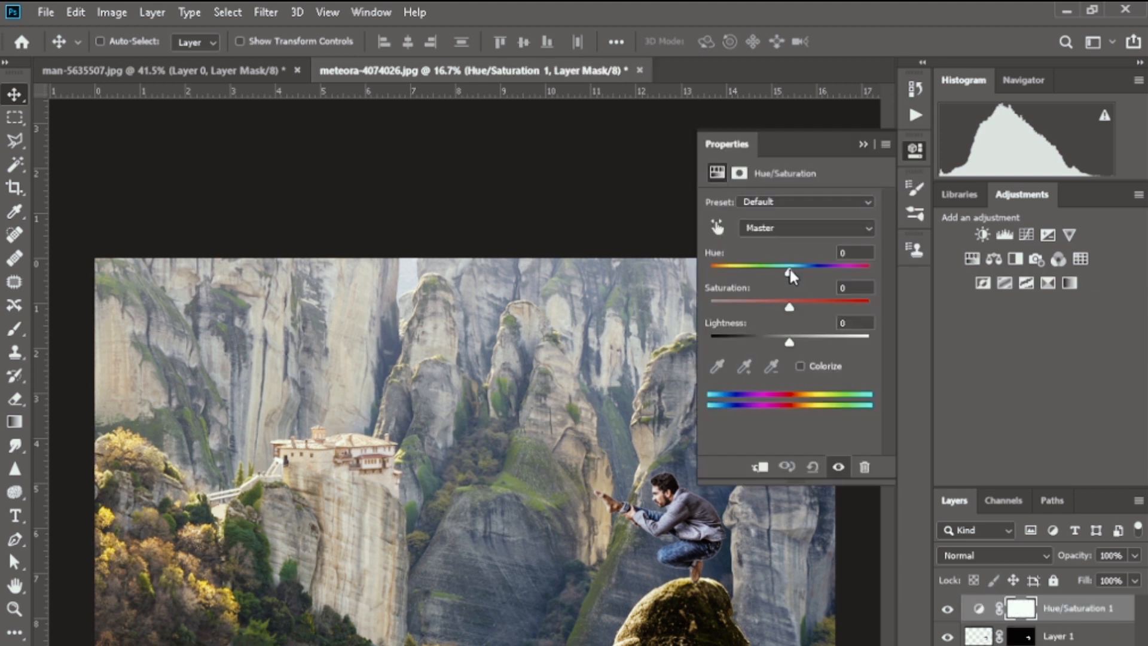
drag(790, 267, 792, 273)
click(780, 227)
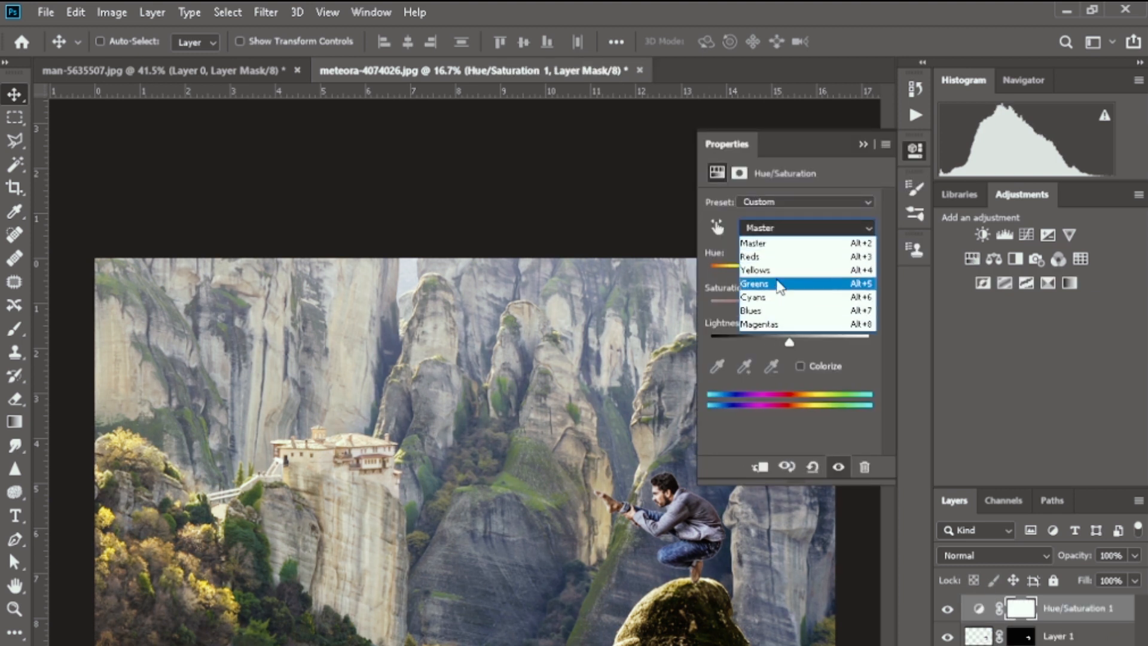
click(755, 310)
mouse_move(790, 267)
mouse_down()
mouse_move(775, 275)
mouse_move(801, 271)
mouse_move(807, 281)
mouse_up()
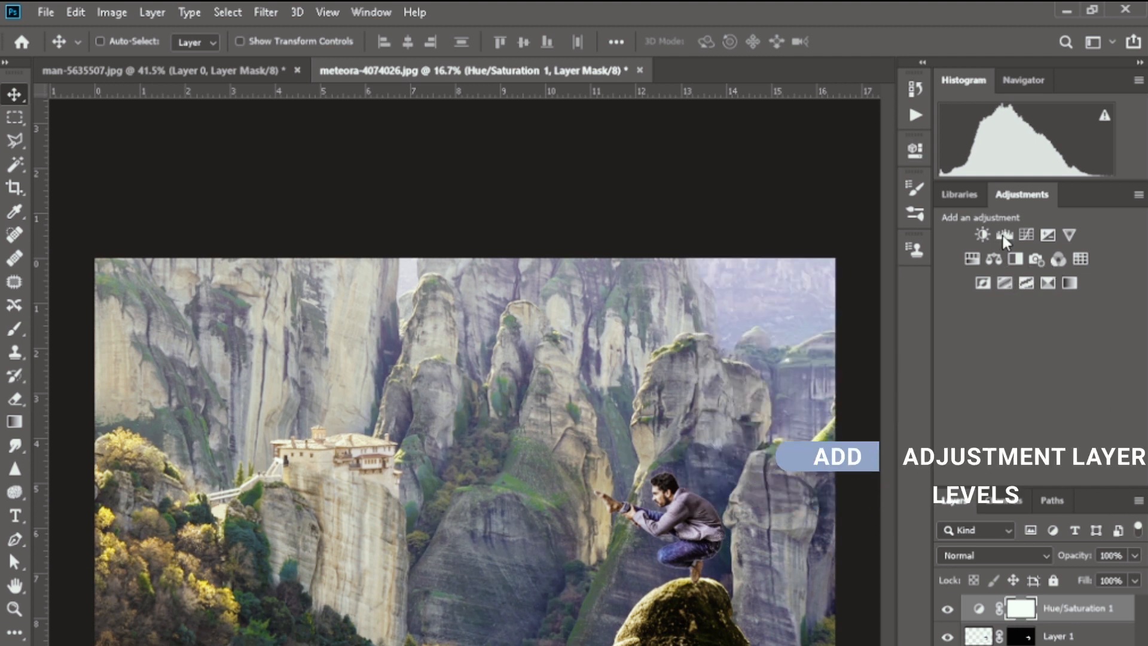
click(1005, 236)
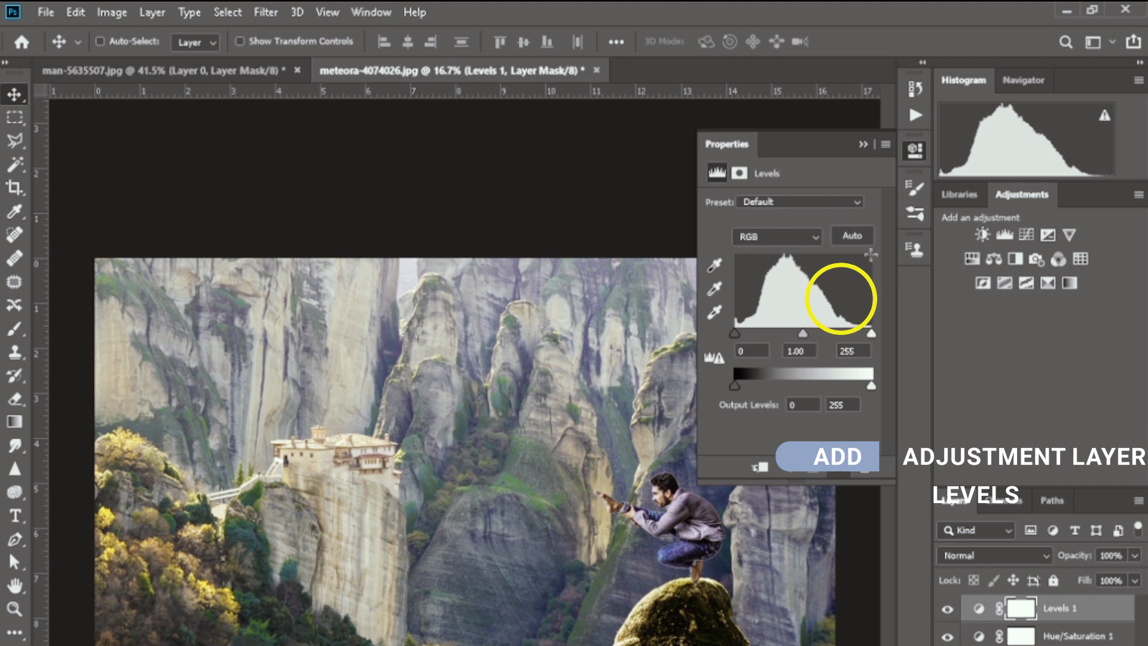
drag(871, 332, 856, 329)
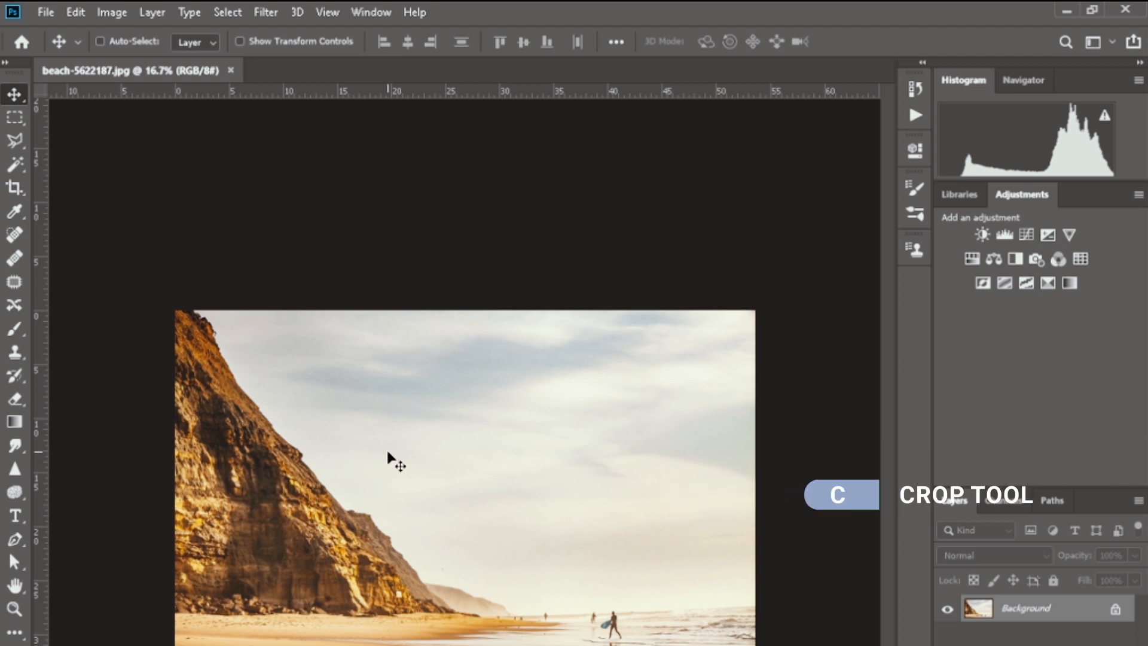
Extend the beach-5622187 canvas above the sky by about 6.5 inches with the Crop tool.
key(c)
drag(466, 310, 468, 271)
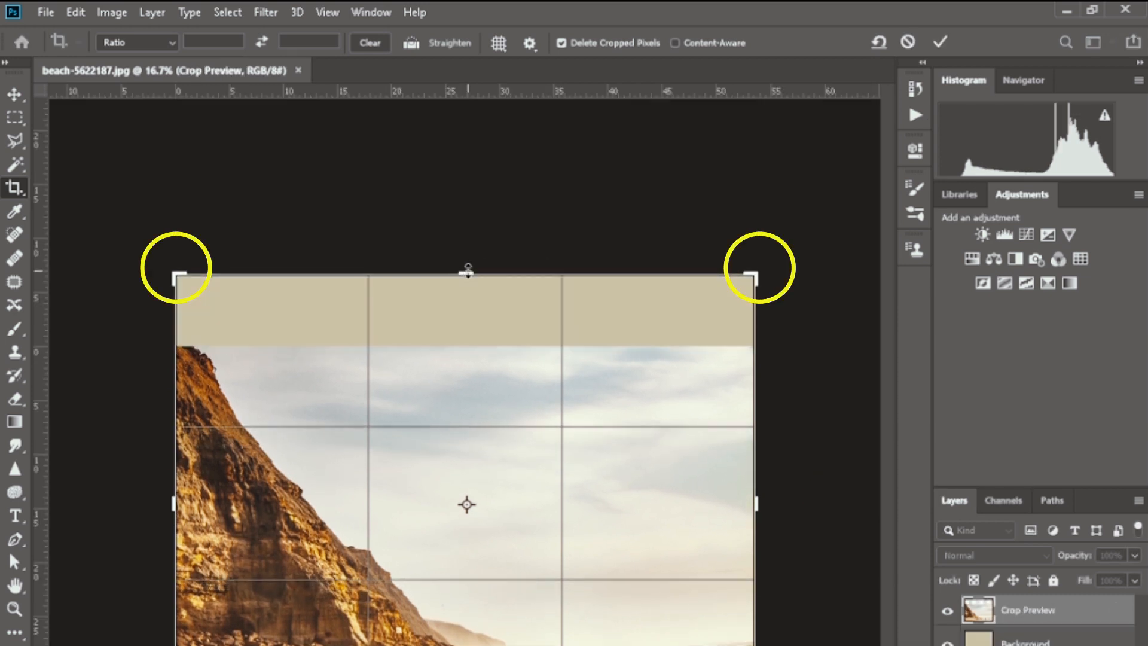
key(Return)
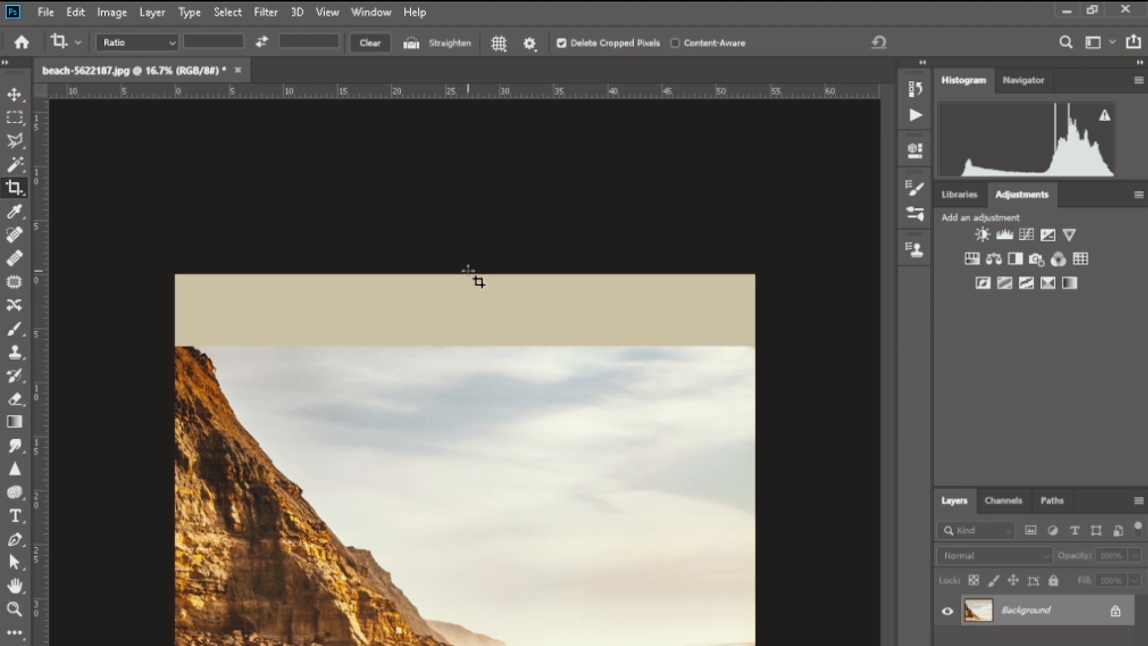
Select the blank strip above the sky with the Rectangular Marquee and fill it using Content-Aware Fill.
click(15, 118)
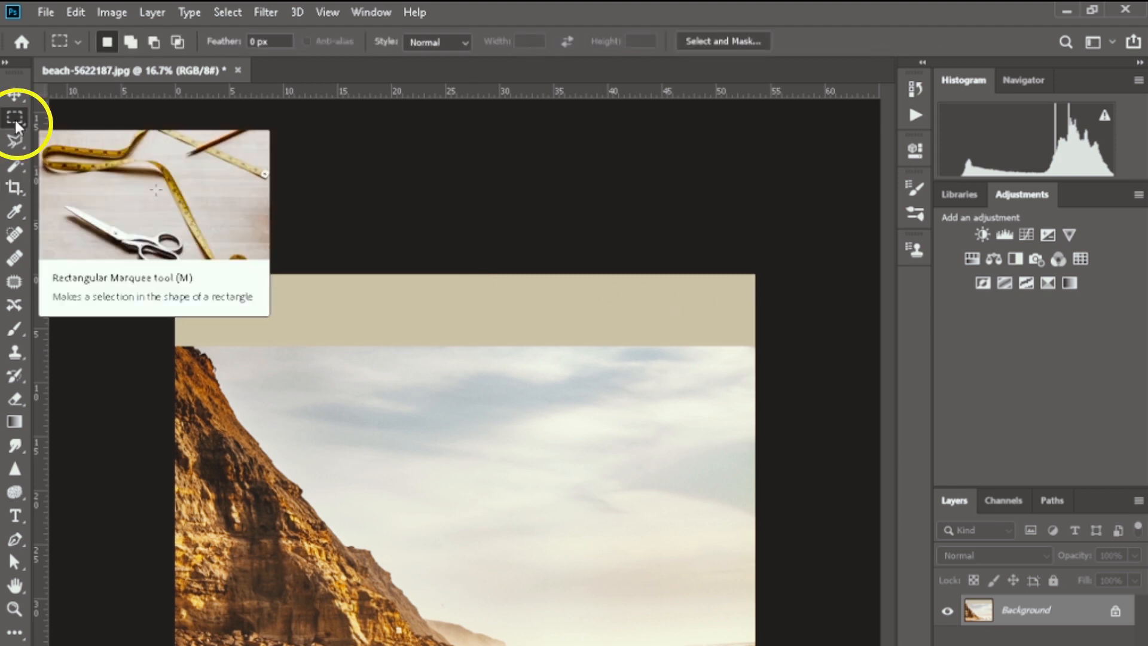
drag(755, 274, 120, 351)
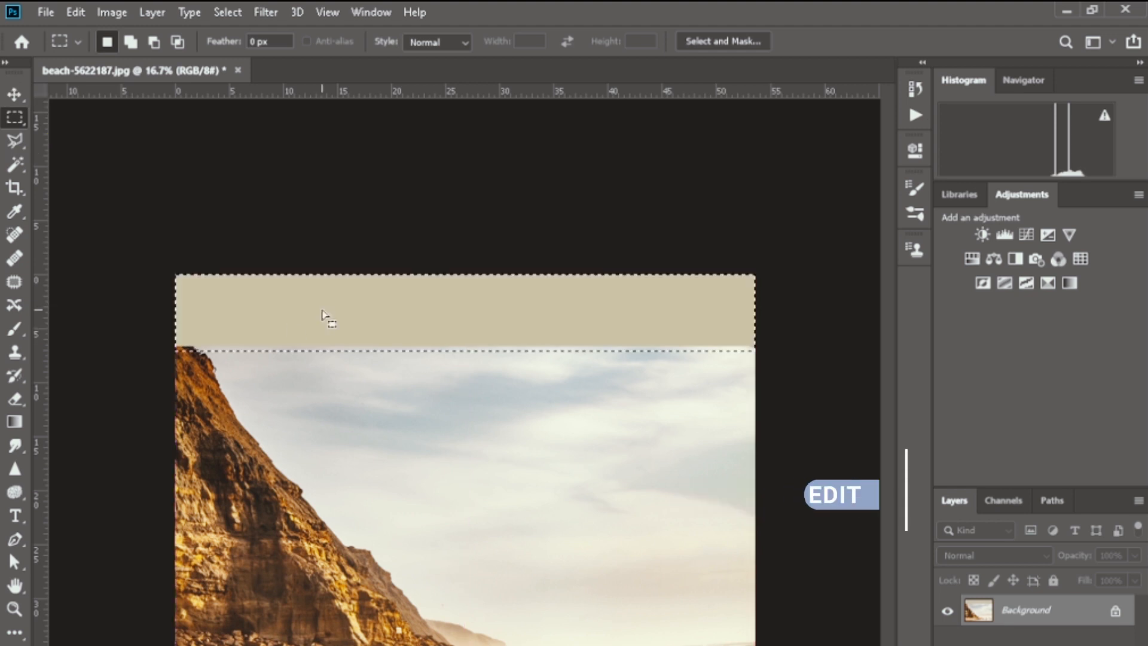
click(77, 12)
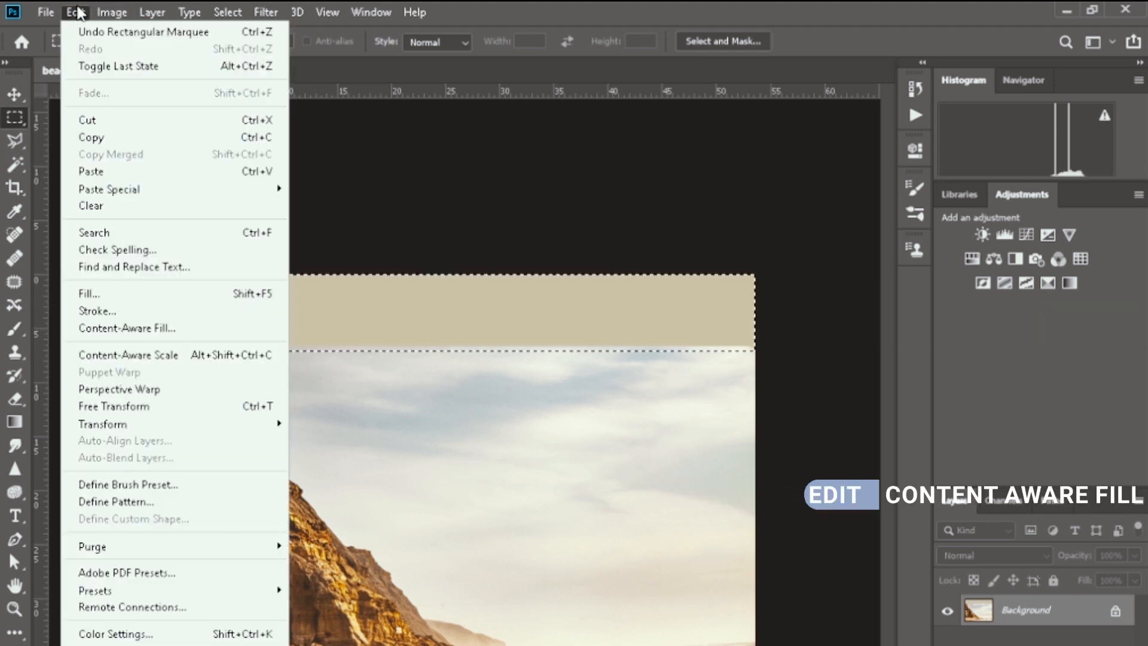
click(123, 326)
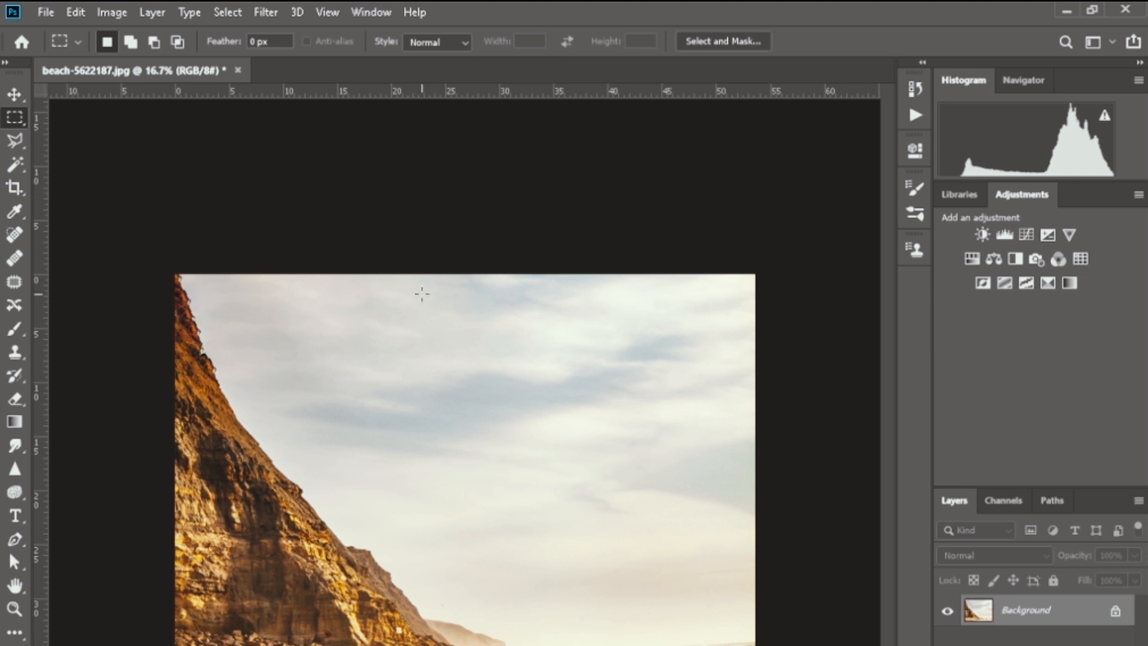
Switch to File Explorer and place the seascape-5236865 image from the "mask sellection" folder into the beach document.
key(alt+Tab)
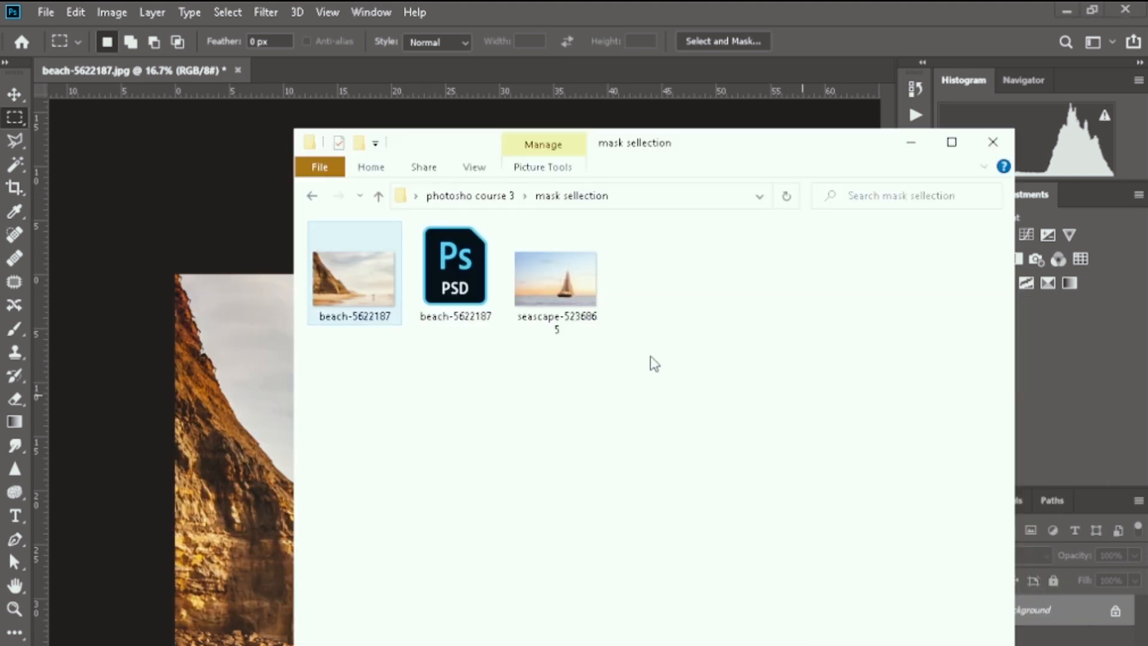
click(573, 293)
drag(571, 291, 242, 257)
drag(242, 343, 242, 347)
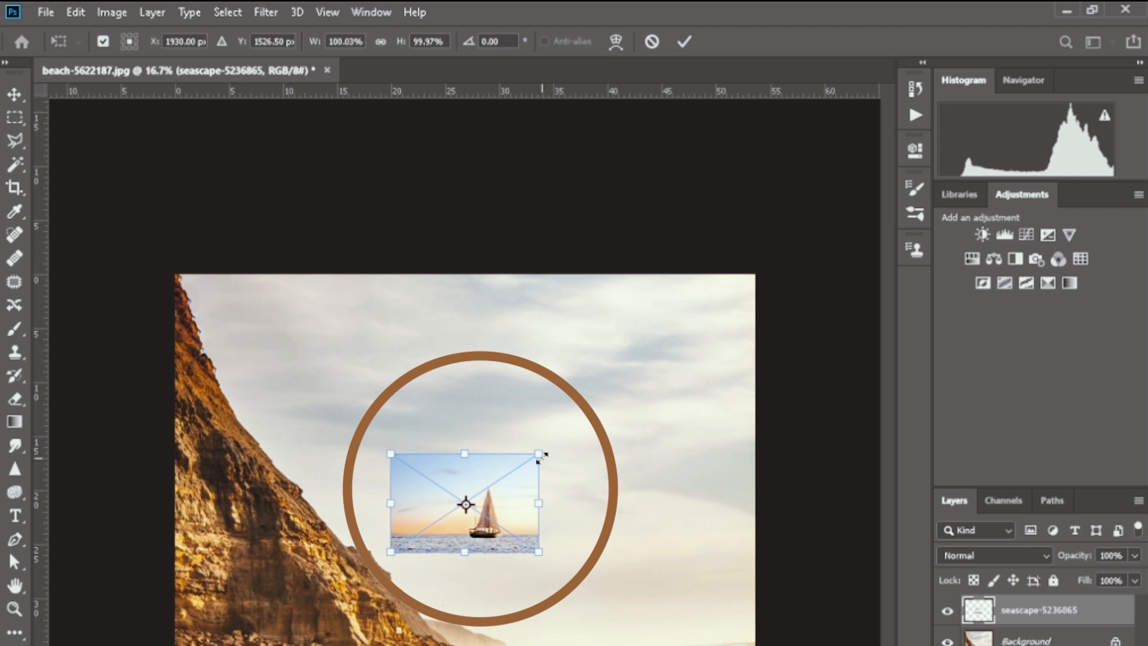
Enlarge the placed seascape image, turn it upside down over the upper-right sky of the beach photo and commit the transform.
drag(540, 457, 755, 310)
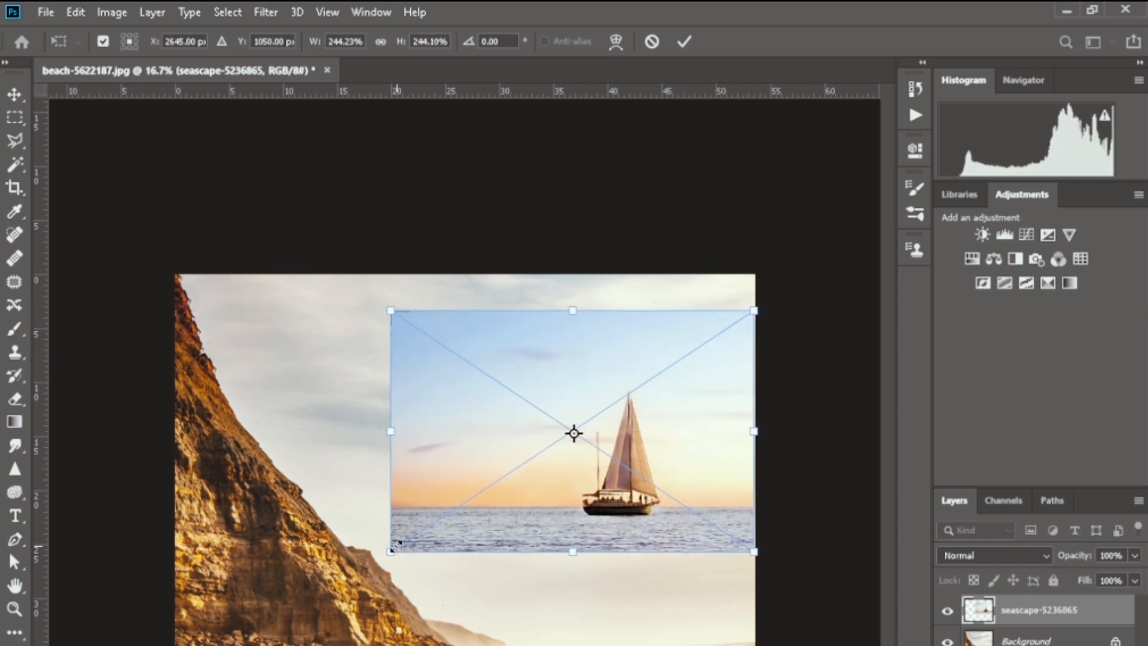
drag(396, 544, 173, 645)
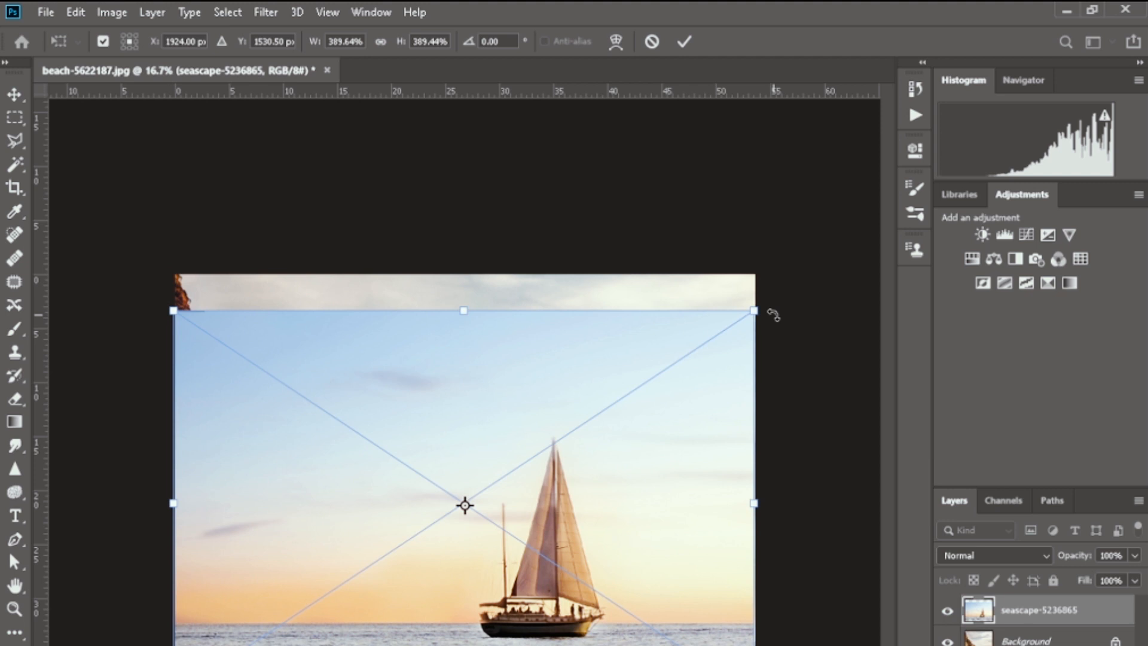
drag(773, 315, 263, 624)
key(Return)
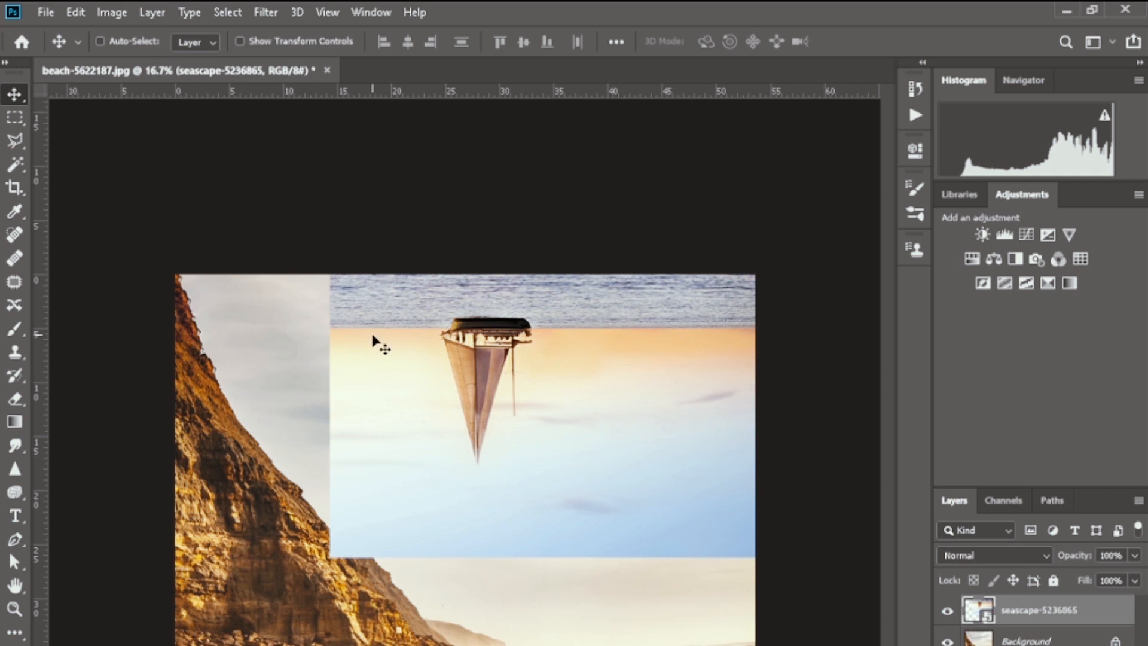
Remove the rectangular selection and rasterize the seascape-5236865 layer.
click(18, 118)
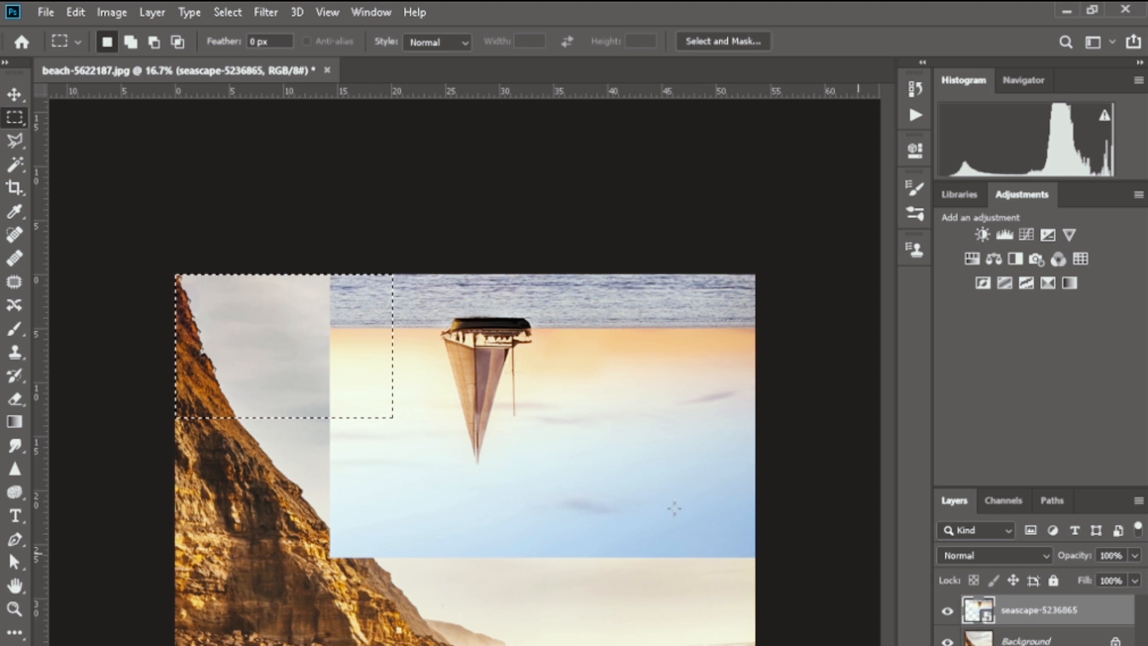
key(ctrl+d)
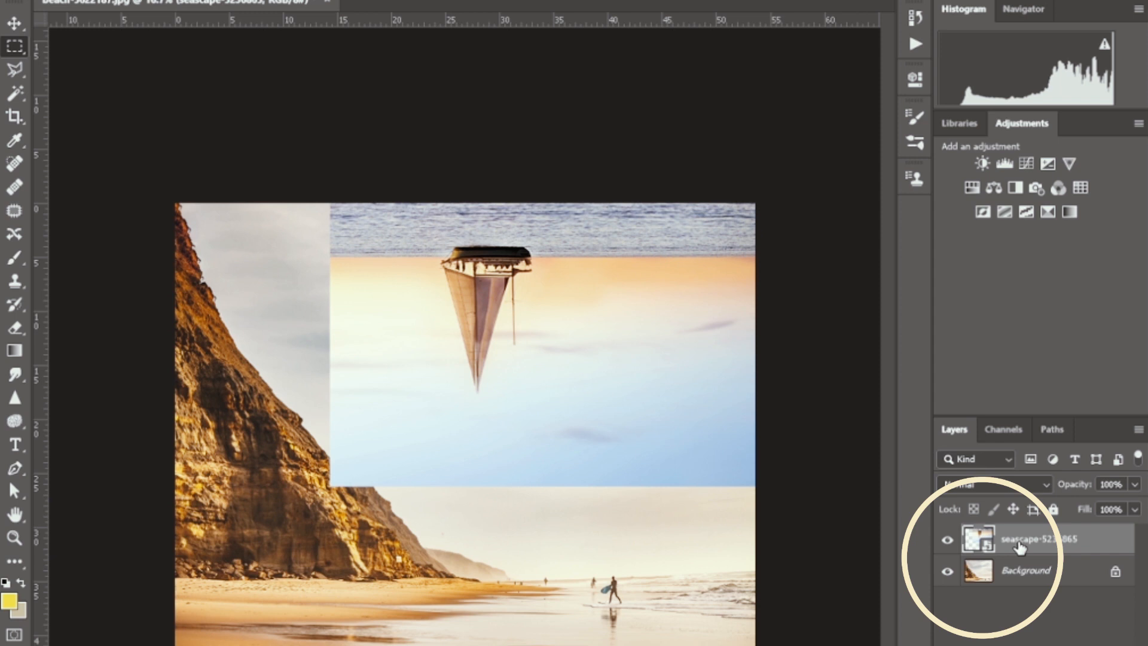
right_click(1020, 546)
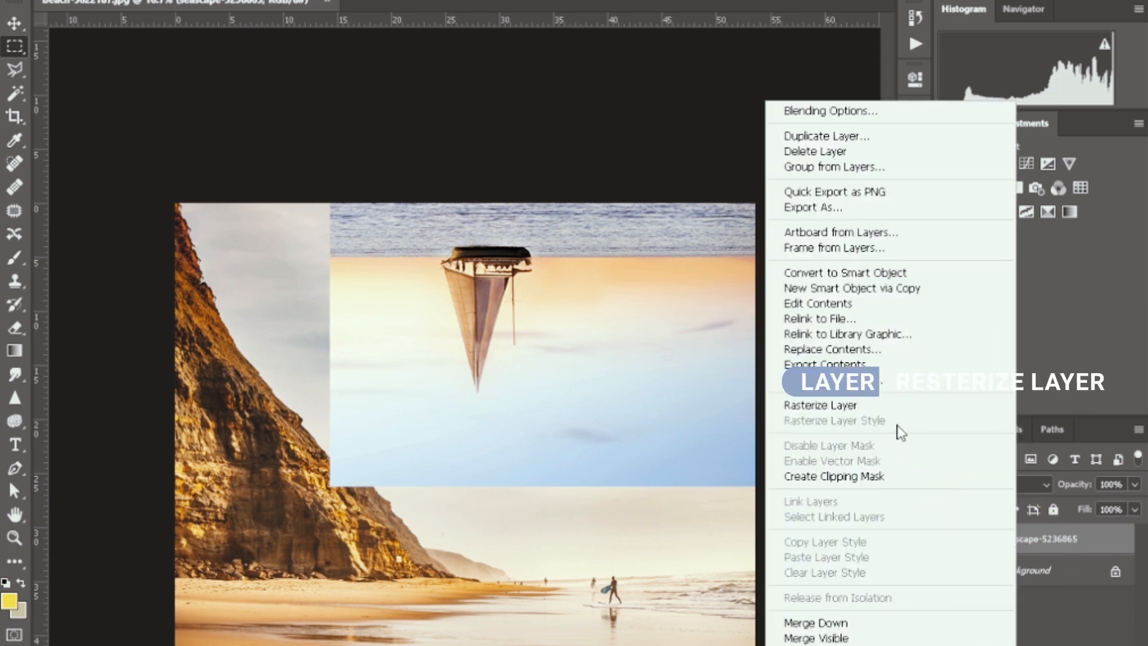
click(884, 406)
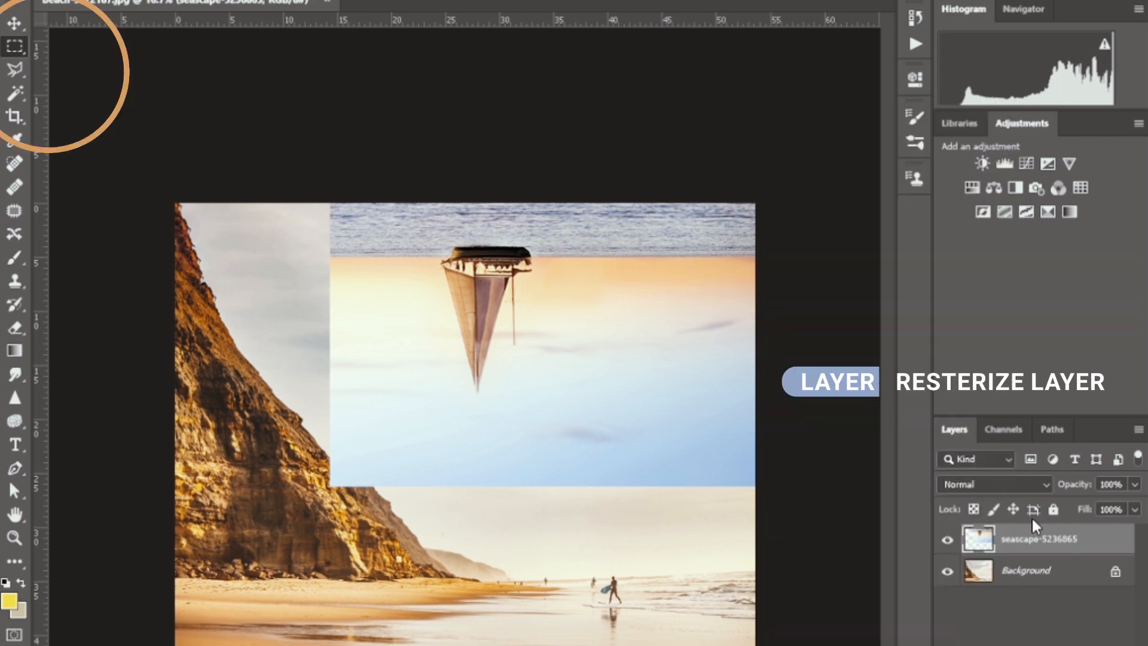
Select the gap left of the upside-down seascape with a slight overlap and fill it using Content-Aware Fill.
drag(348, 192, 102, 486)
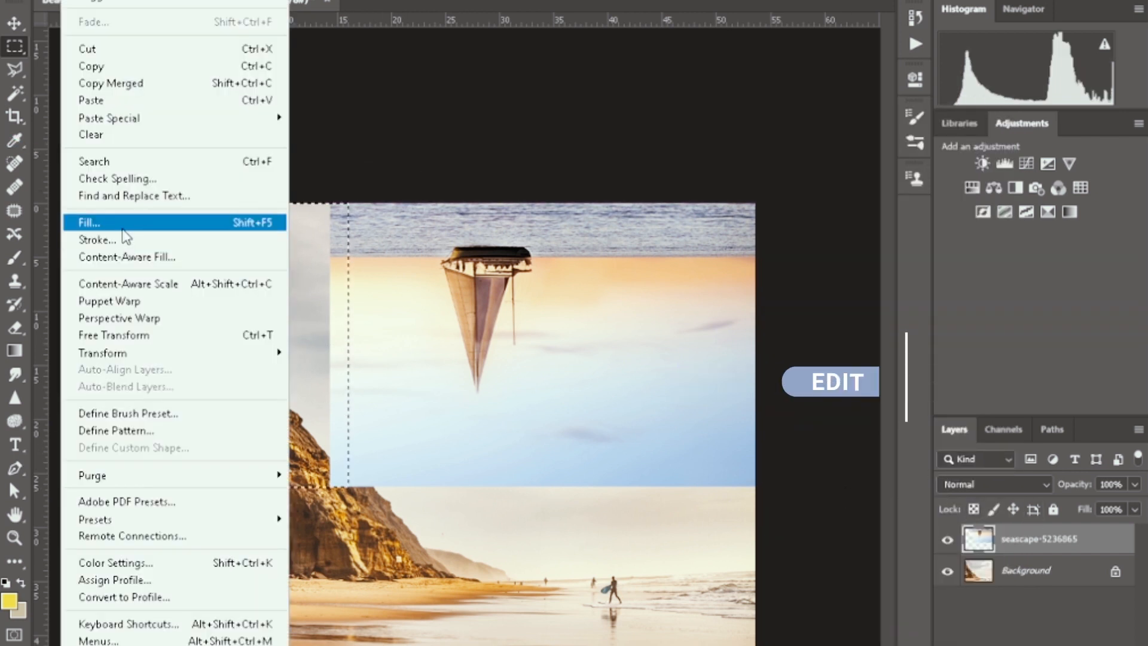
click(114, 222)
click(338, 116)
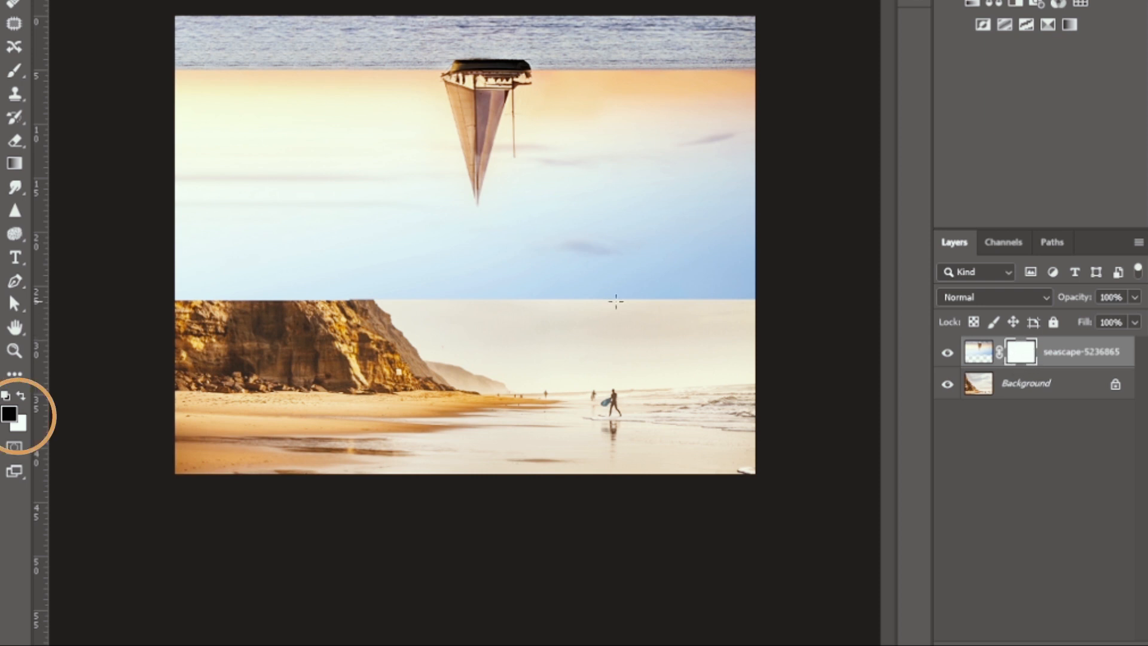
Choose the Brush tool and enlarge its tip greatly for painting on the seascape layer's mask.
key(b)
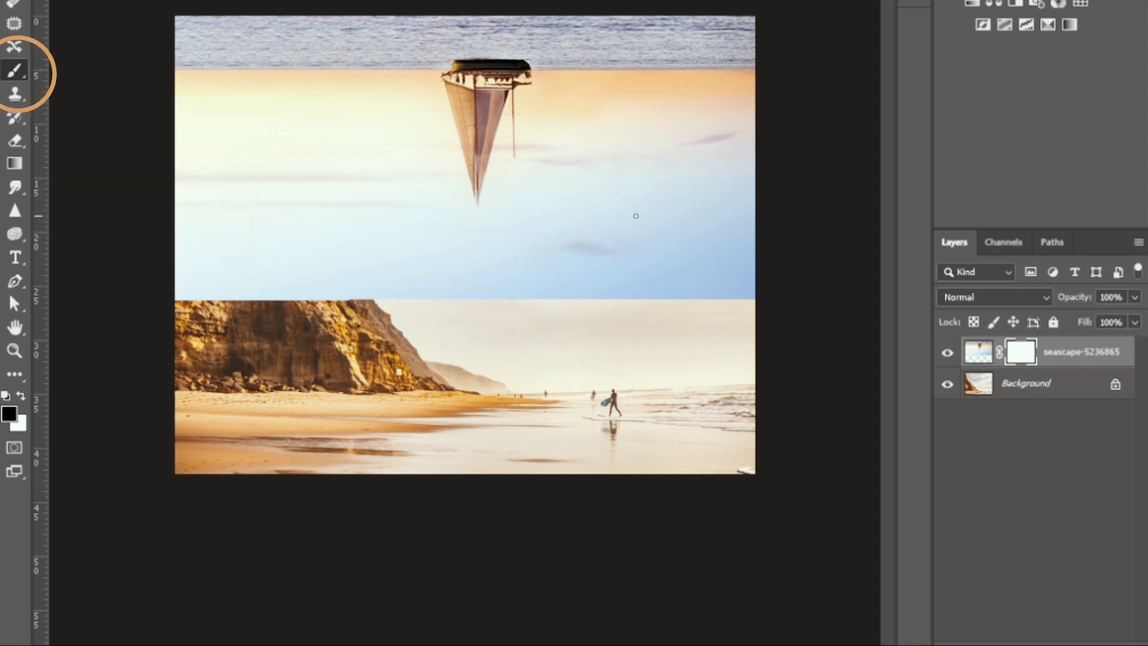
key(bracketright)
key(bracketright)
key(bracketright)
key(bracketright)
key(bracketright)
key(bracketright)
key(bracketright)
key(bracketright)
key(bracketright)
key(bracketright)
key(bracketright)
key(bracketright)
key(bracketright)
key(bracketright)
key(bracketright)
key(bracketright)
key(bracketright)
key(bracketright)
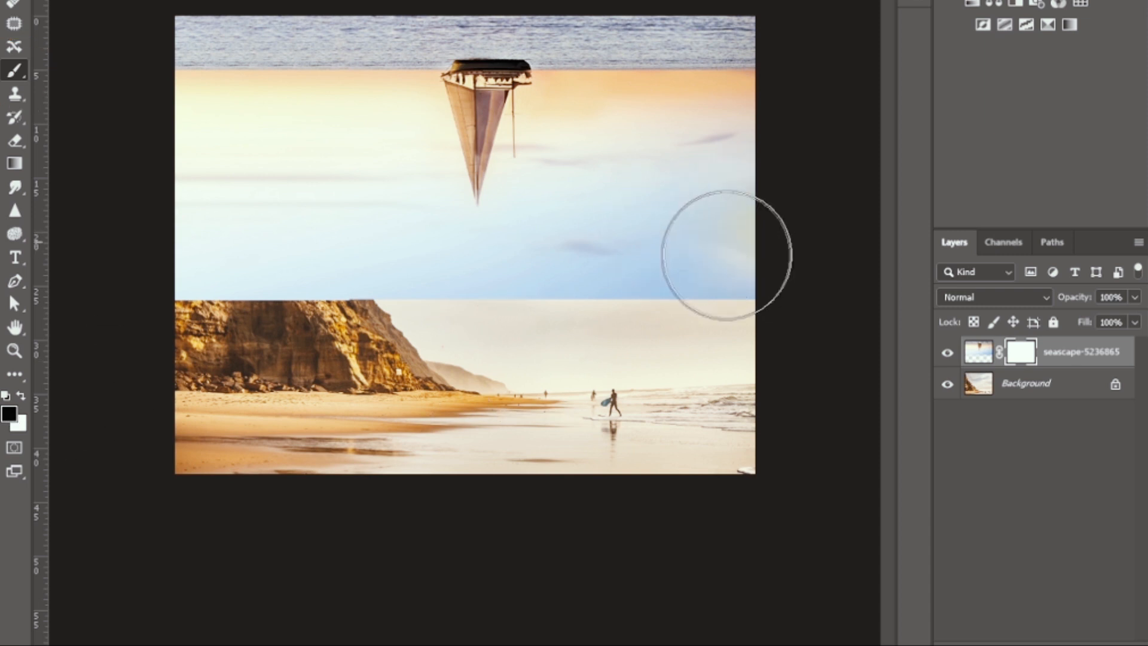
Paint black on the mask over the seascape's lower-right sky and paint the area back in with white.
mouse_move(726, 257)
mouse_down()
mouse_move(698, 227)
mouse_move(574, 226)
mouse_move(494, 302)
mouse_move(514, 296)
mouse_up()
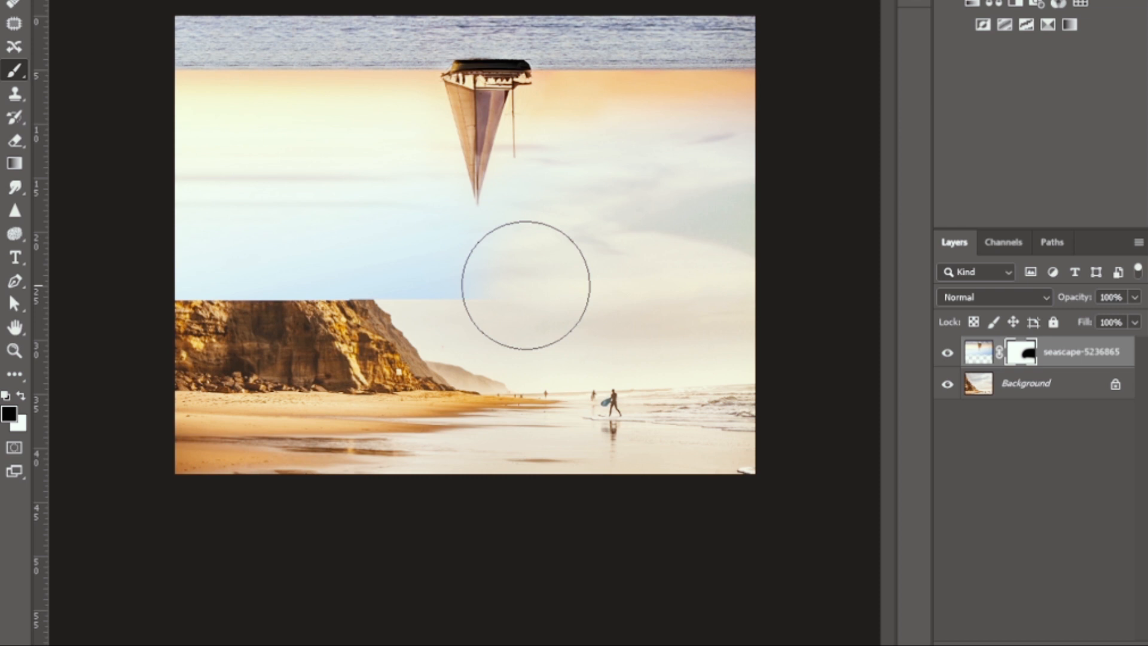
click(20, 395)
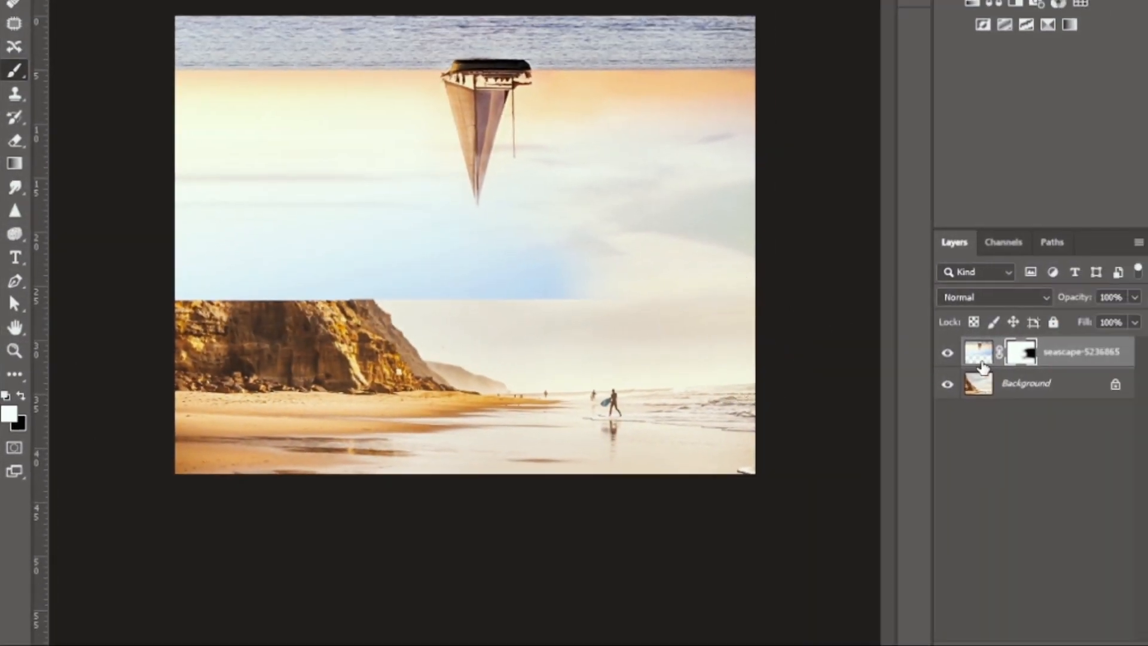
mouse_move(555, 304)
mouse_down()
mouse_move(687, 249)
mouse_move(828, 310)
mouse_up()
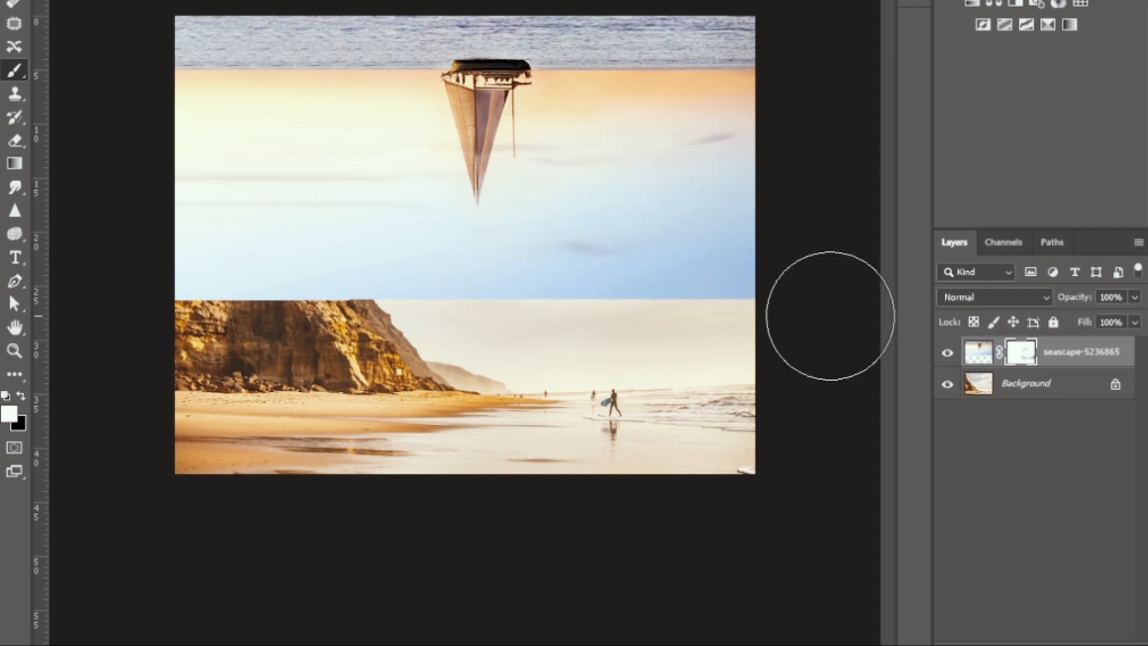
Paint black on the seascape's mask to reveal the beach photo's sky and cliff and blend the lower seam.
click(21, 397)
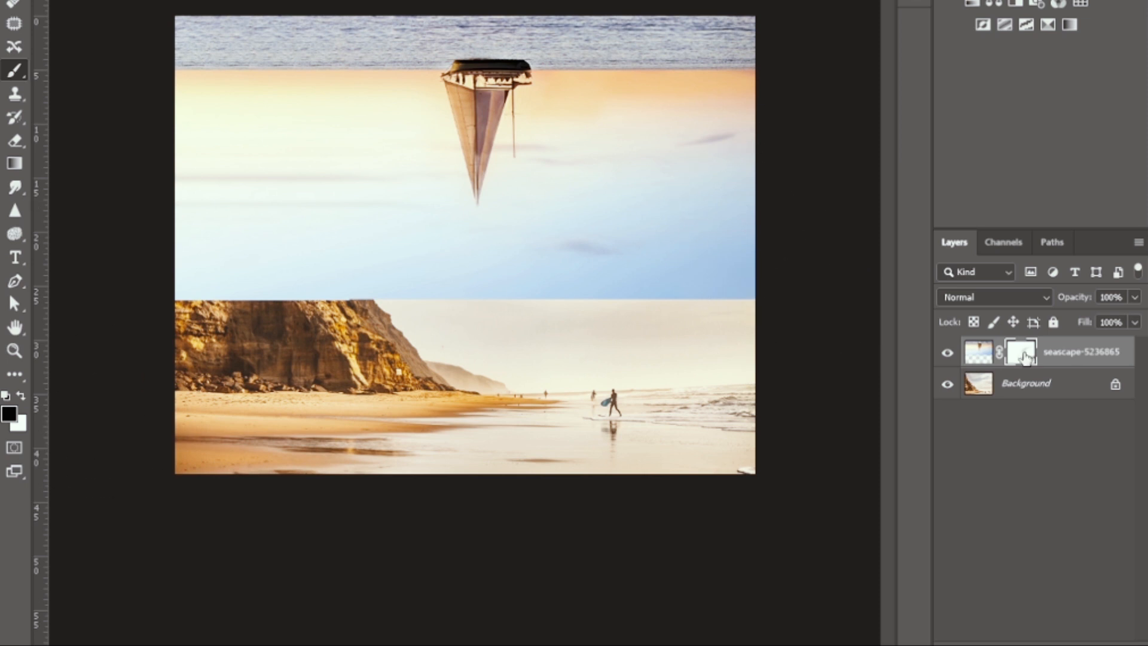
mouse_move(717, 345)
mouse_down()
mouse_move(684, 257)
mouse_move(474, 294)
mouse_move(743, 194)
mouse_up()
mouse_move(383, 210)
mouse_down()
mouse_move(261, 261)
mouse_move(192, 226)
mouse_move(333, 264)
mouse_move(133, 185)
mouse_move(374, 277)
mouse_up()
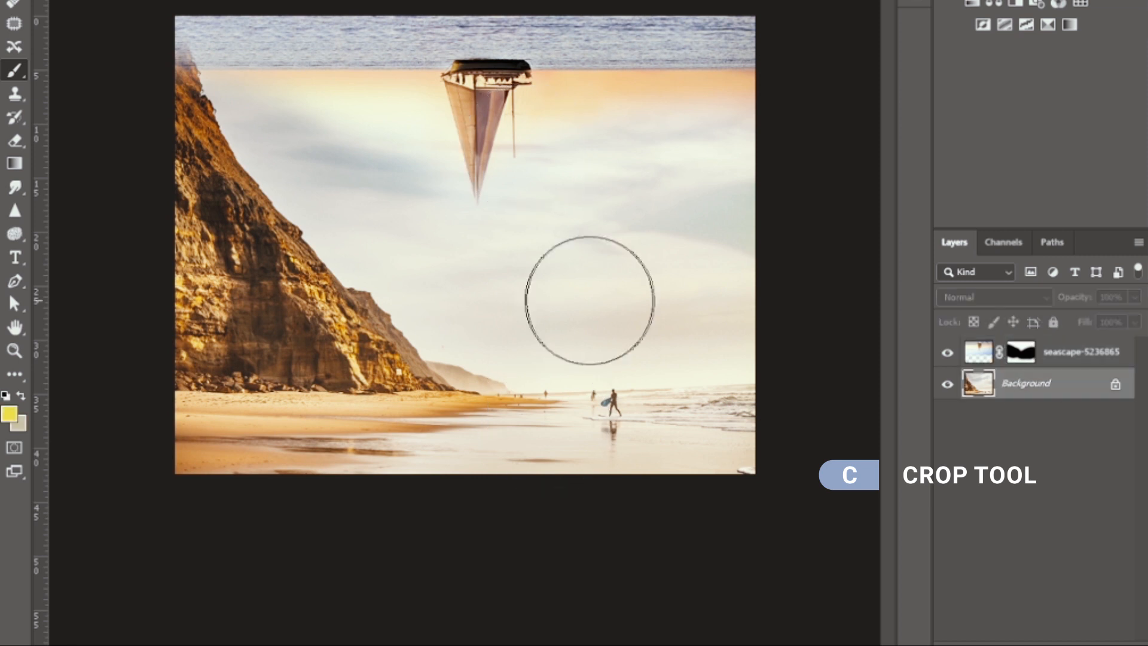
Extend the canvas above the image by about 6.5 inches with the Crop tool and hide the seascape layer.
key(c)
key(Return)
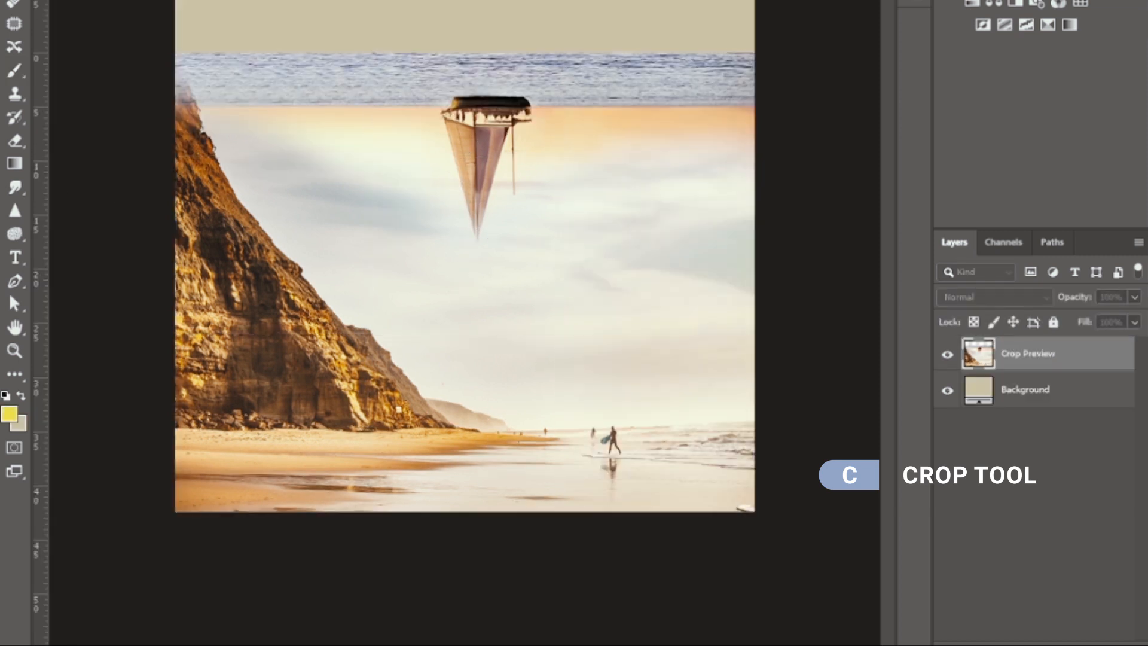
click(948, 357)
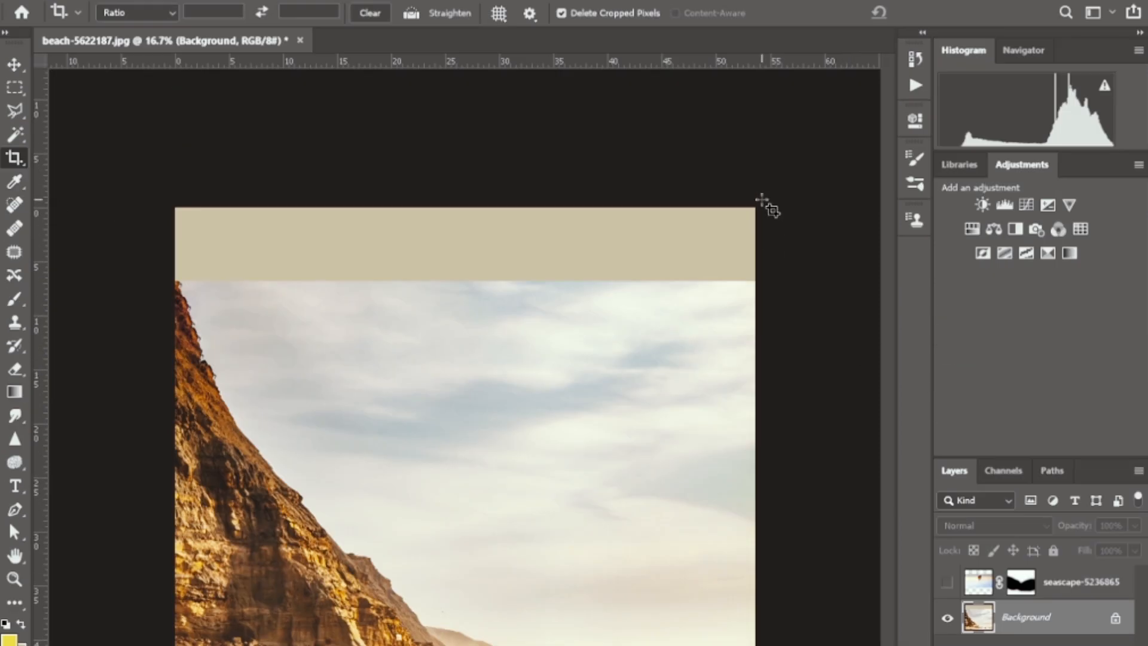
Select the blank strip above the beach sky on the Background layer, fill it using Content-Aware Fill and deselect.
click(20, 92)
mouse_move(799, 169)
mouse_down()
mouse_move(414, 264)
mouse_move(128, 283)
mouse_up()
key(shift+F5)
click(341, 152)
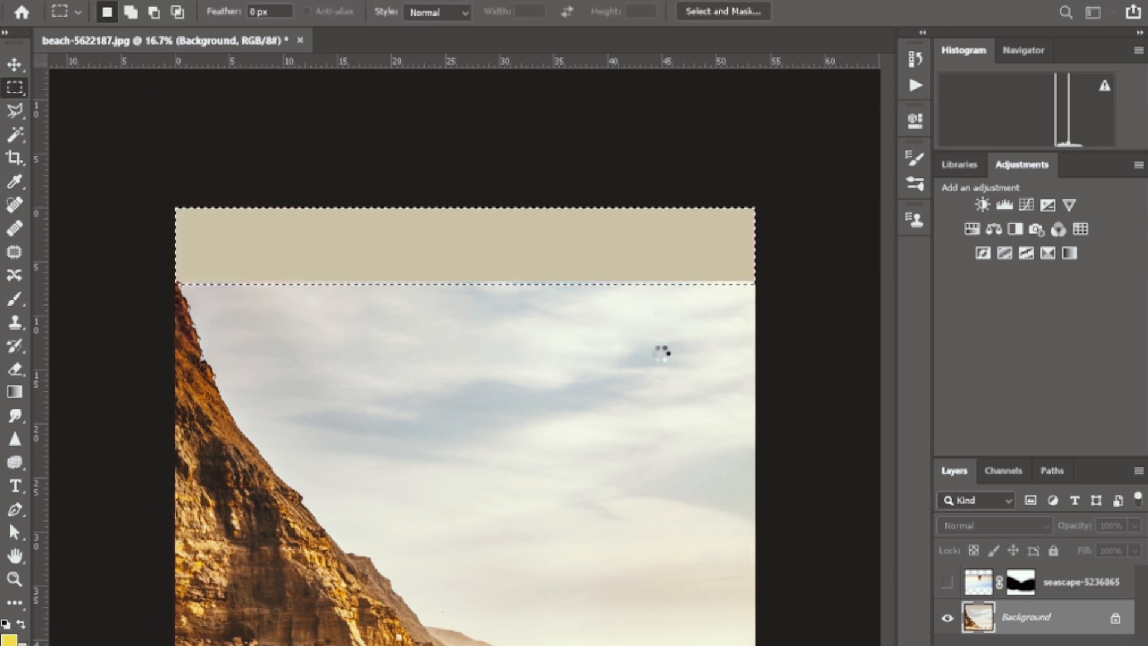
key(ctrl+d)
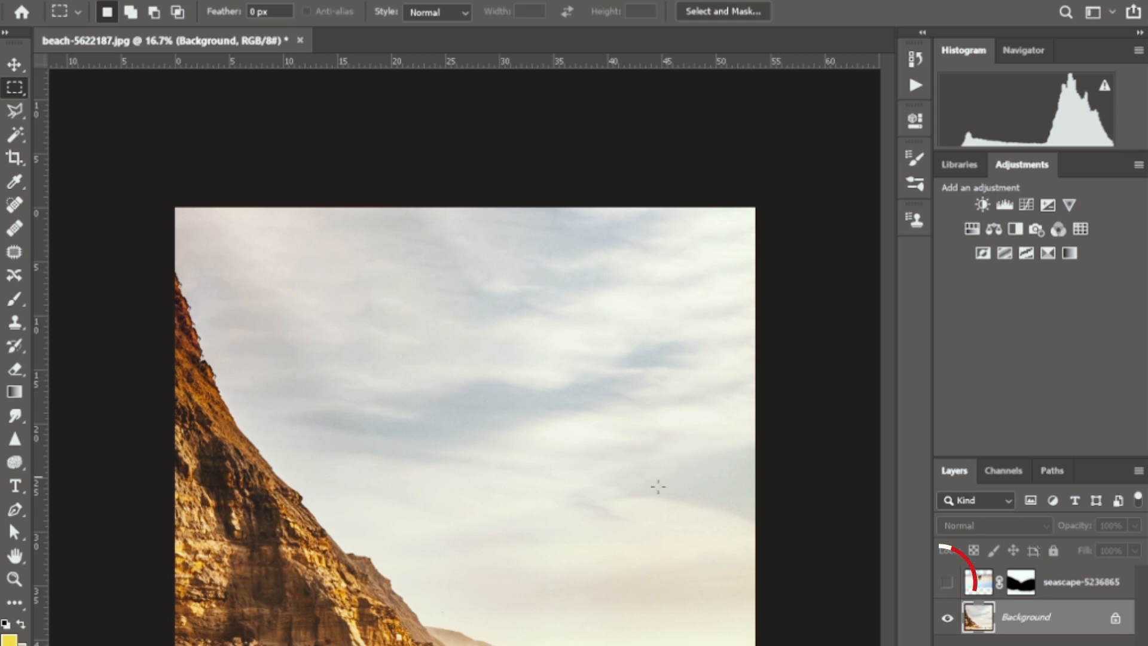
Show the seascape-5236865 layer again and move it up to the upper edge of the extended canvas.
click(948, 584)
click(984, 585)
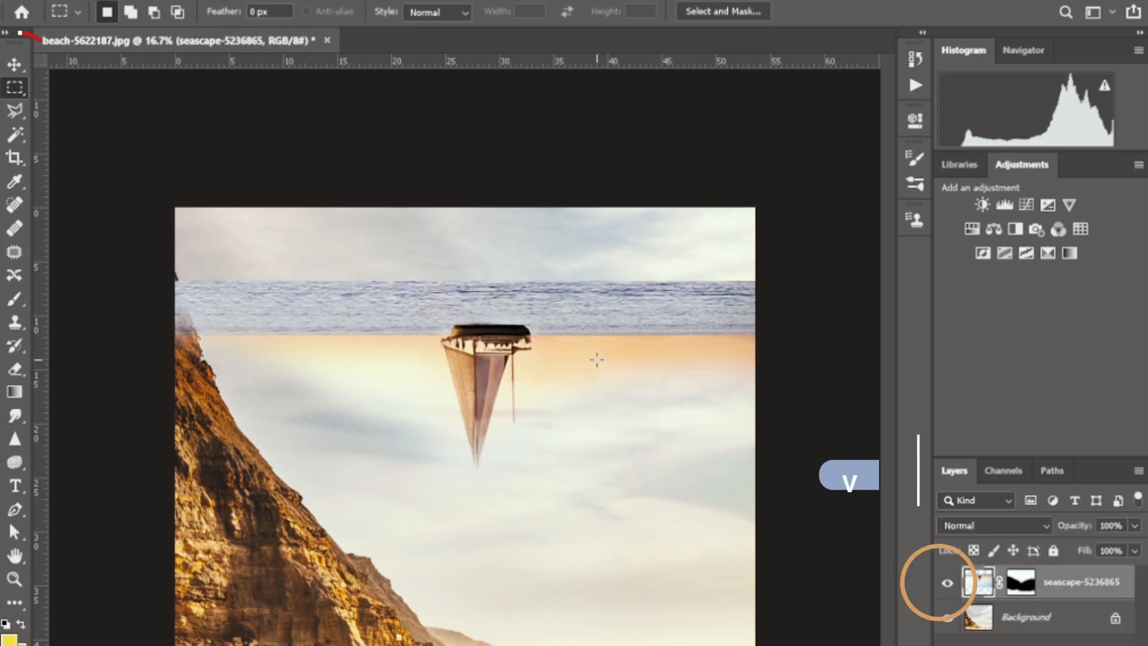
key(v)
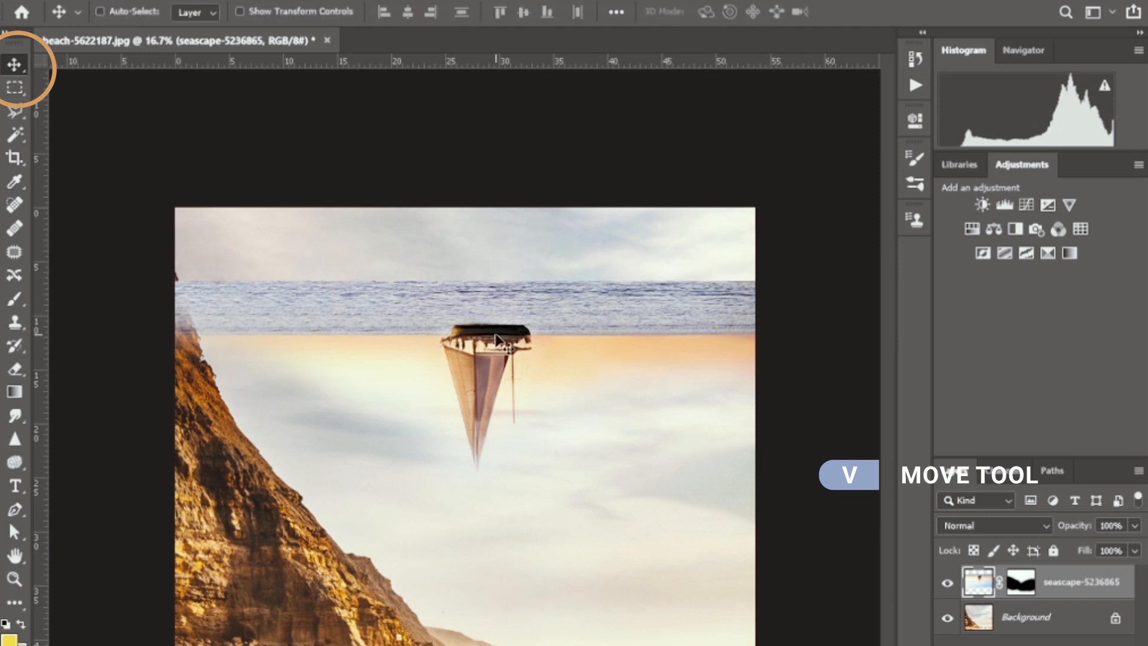
drag(495, 339, 495, 266)
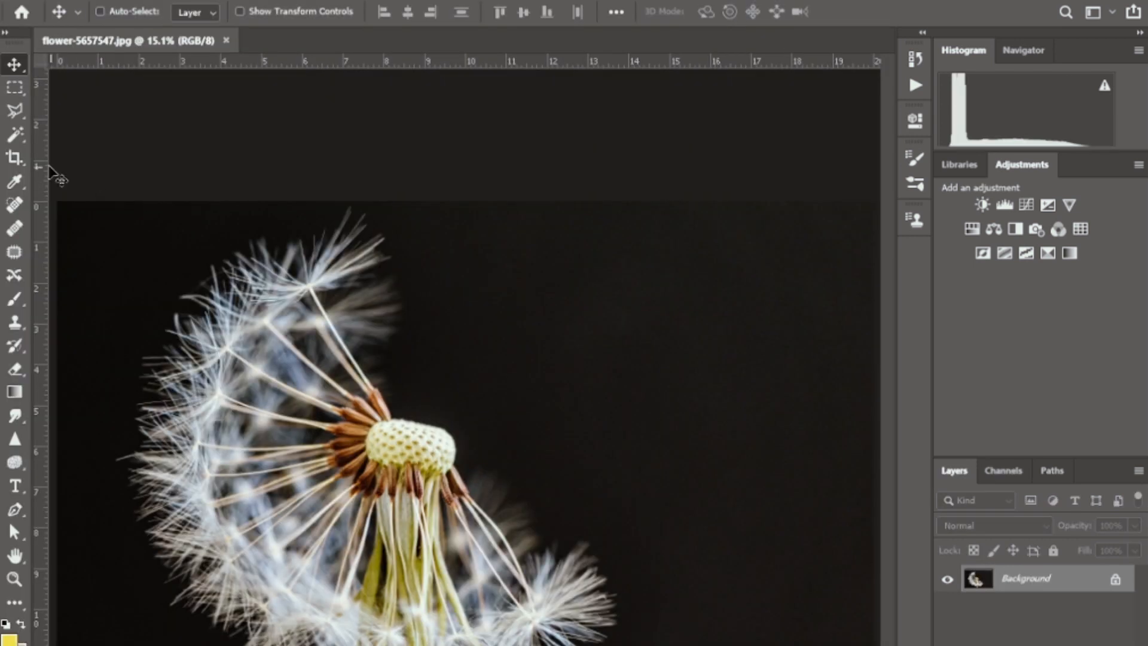
Select the dandelion's seed head in flower-5657547.jpg with the Quick Selection tool.
click(15, 134)
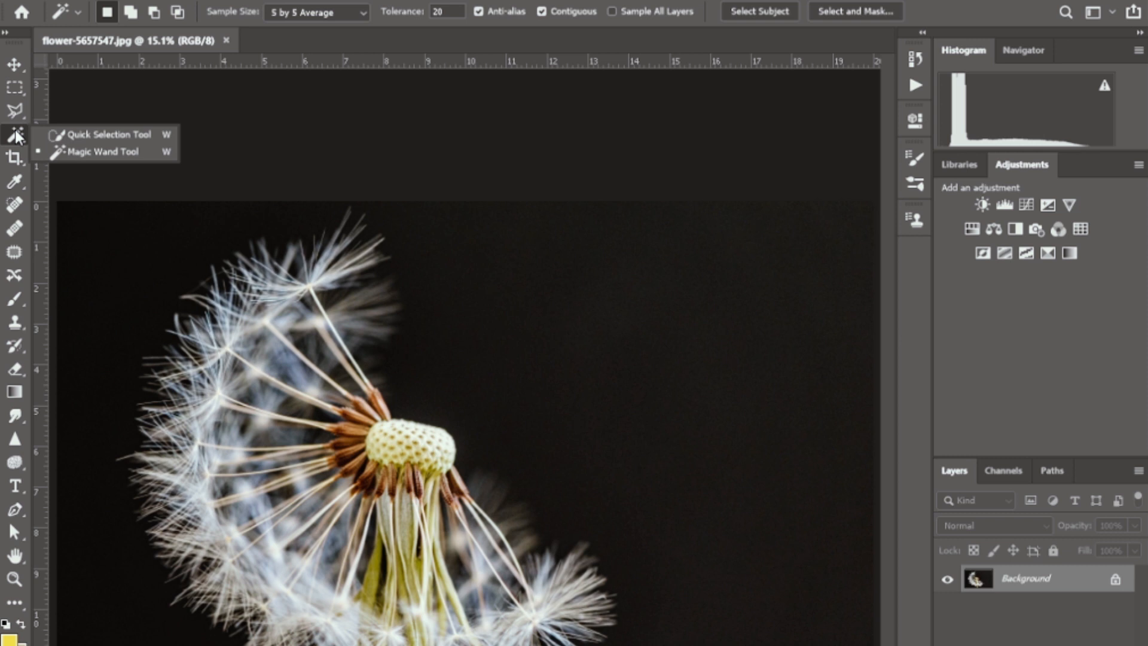
click(53, 135)
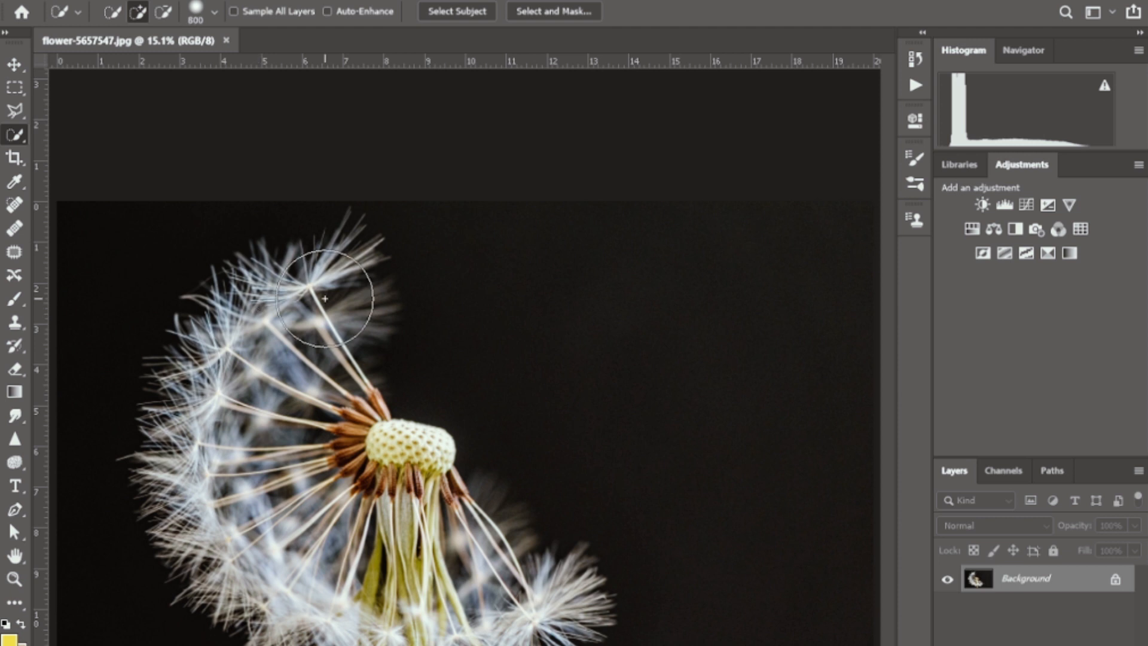
click(336, 296)
click(353, 279)
mouse_move(287, 552)
mouse_down()
mouse_move(259, 544)
mouse_move(235, 568)
mouse_move(197, 561)
mouse_move(470, 632)
mouse_up()
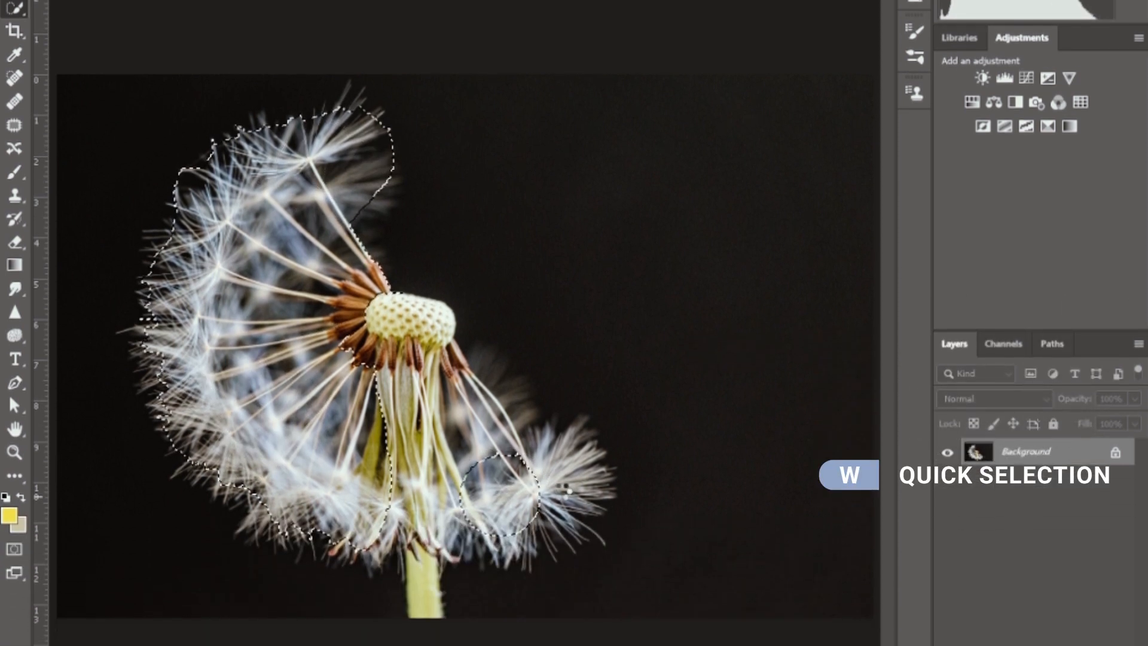
drag(569, 618, 418, 531)
drag(419, 403, 378, 345)
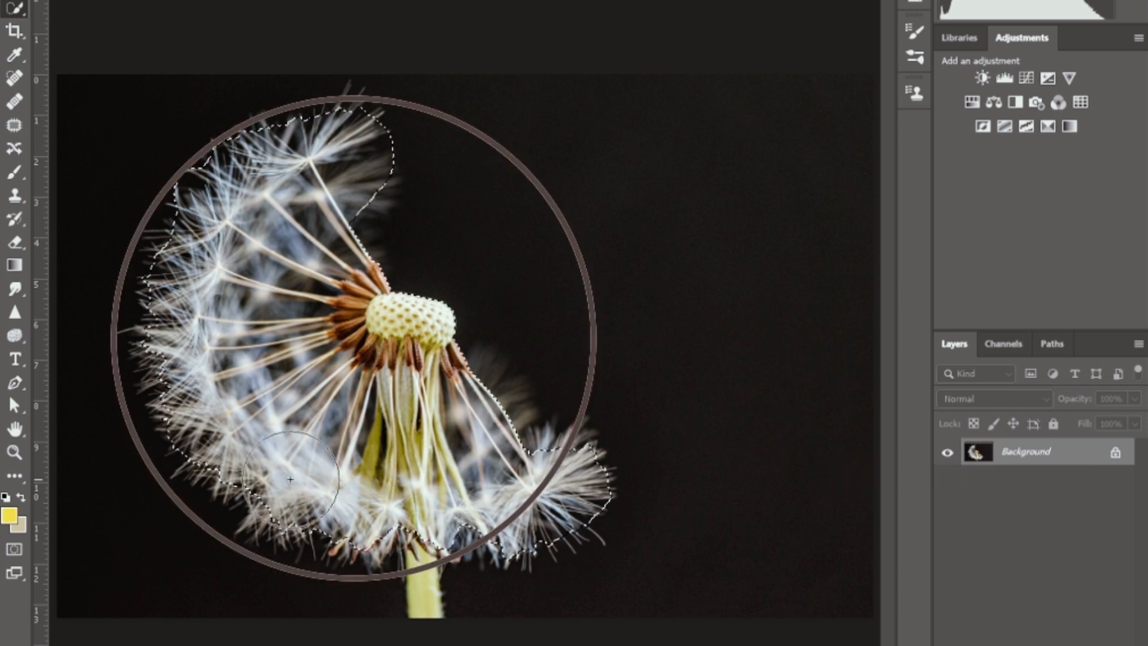
Add the stem and the blurred outer seeds to the dandelion selection and remove the stray background areas.
drag(227, 487, 269, 490)
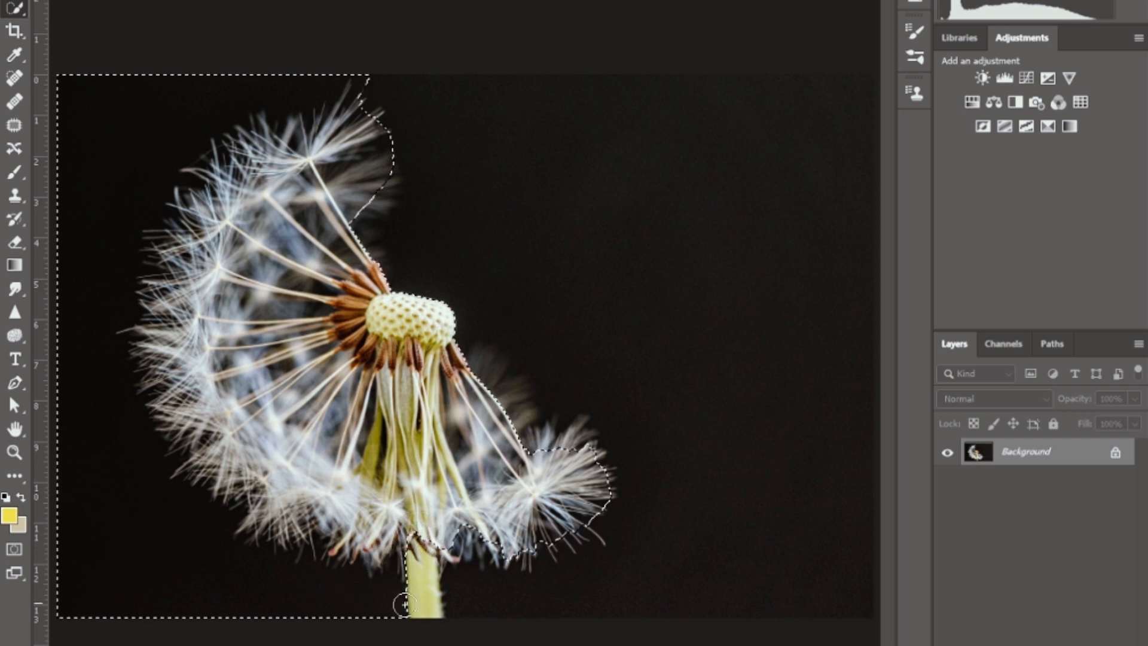
mouse_move(423, 577)
mouse_down()
mouse_move(425, 602)
mouse_move(367, 603)
mouse_move(90, 339)
mouse_move(106, 226)
mouse_move(248, 111)
mouse_move(359, 86)
mouse_up()
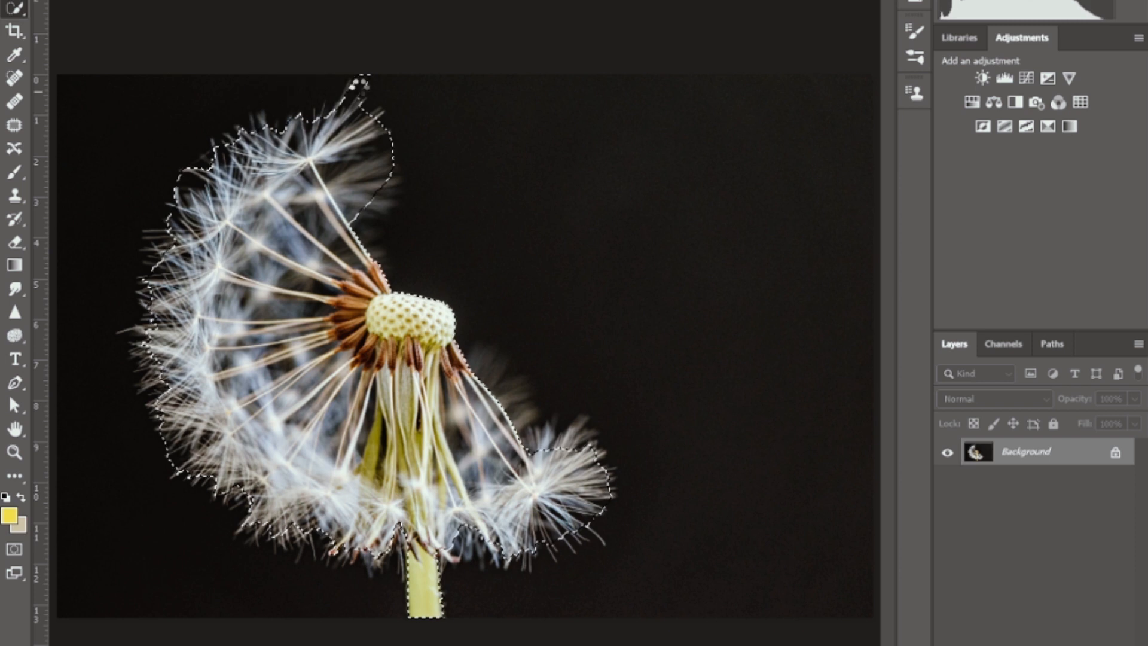
drag(487, 377, 583, 441)
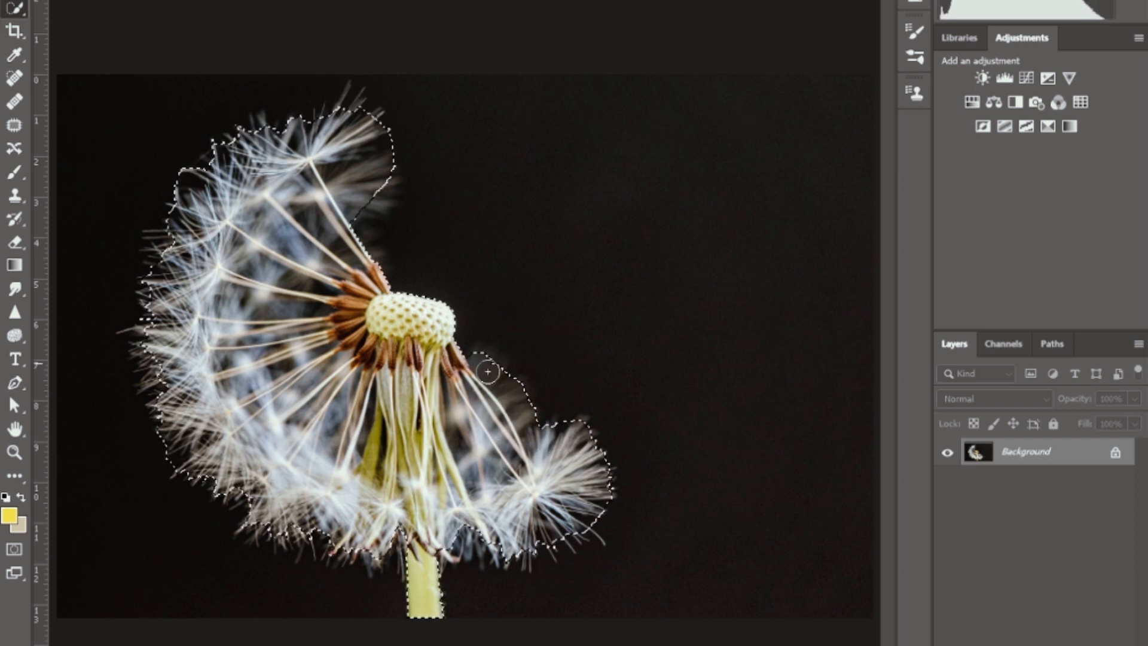
drag(387, 195, 384, 218)
alt+click(467, 211)
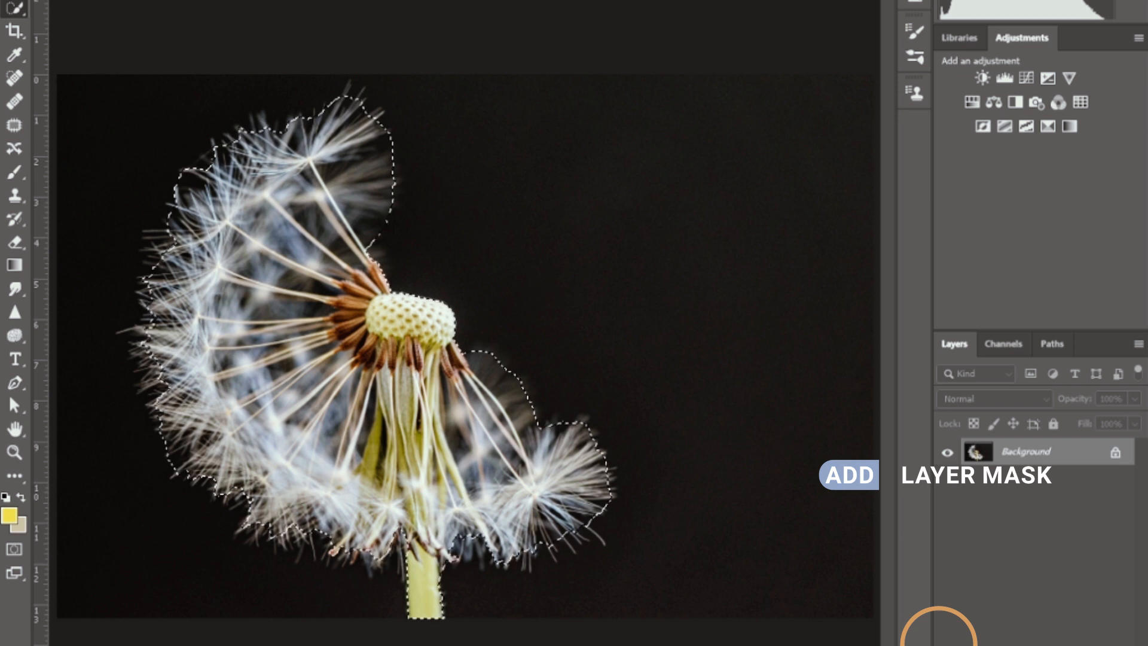
Try masking the dandelion layer with the current selection and undo the layer mask.
click(939, 640)
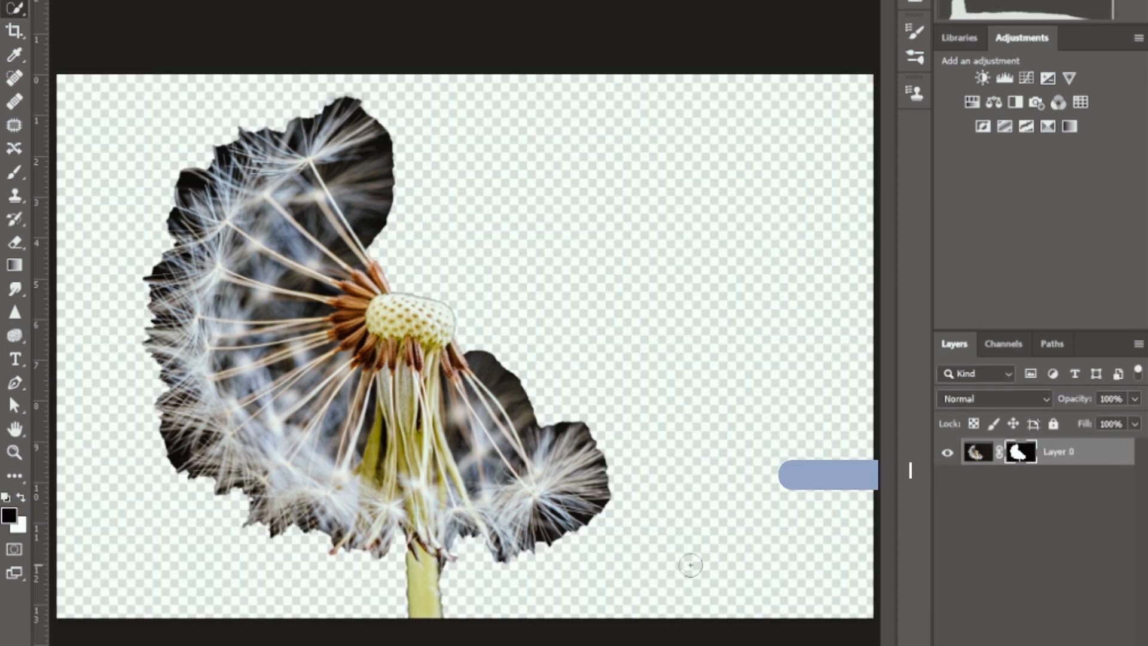
key(ctrl+z)
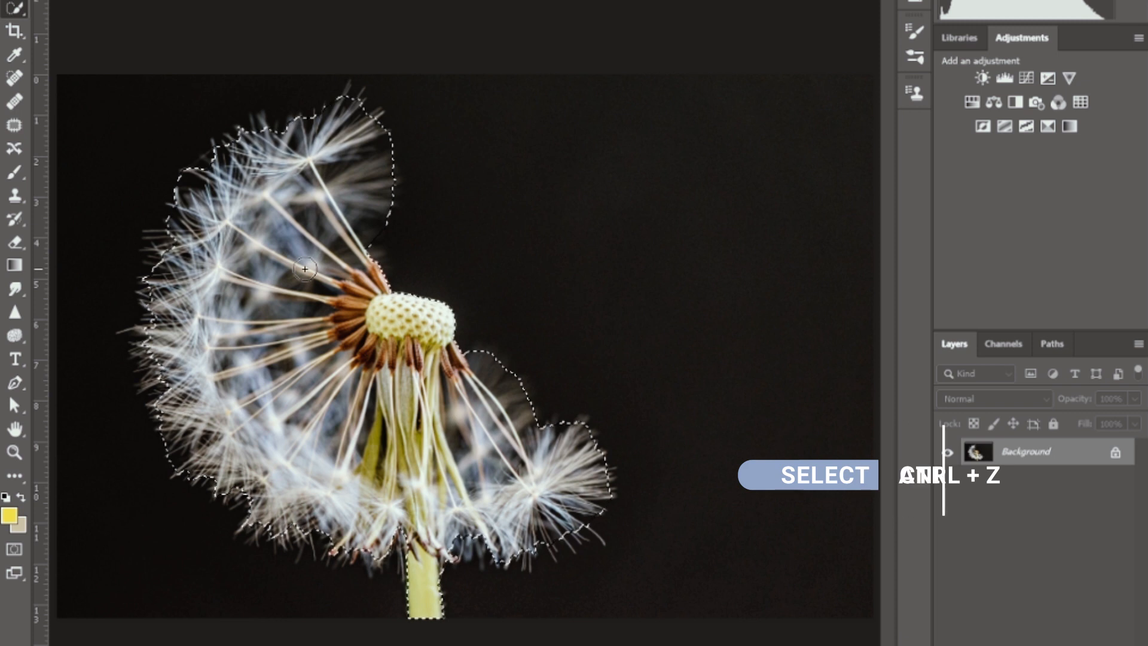
Open the dandelion selection in Select and Mask and enlarge the Refine Edge Brush to 700.
right_click(305, 269)
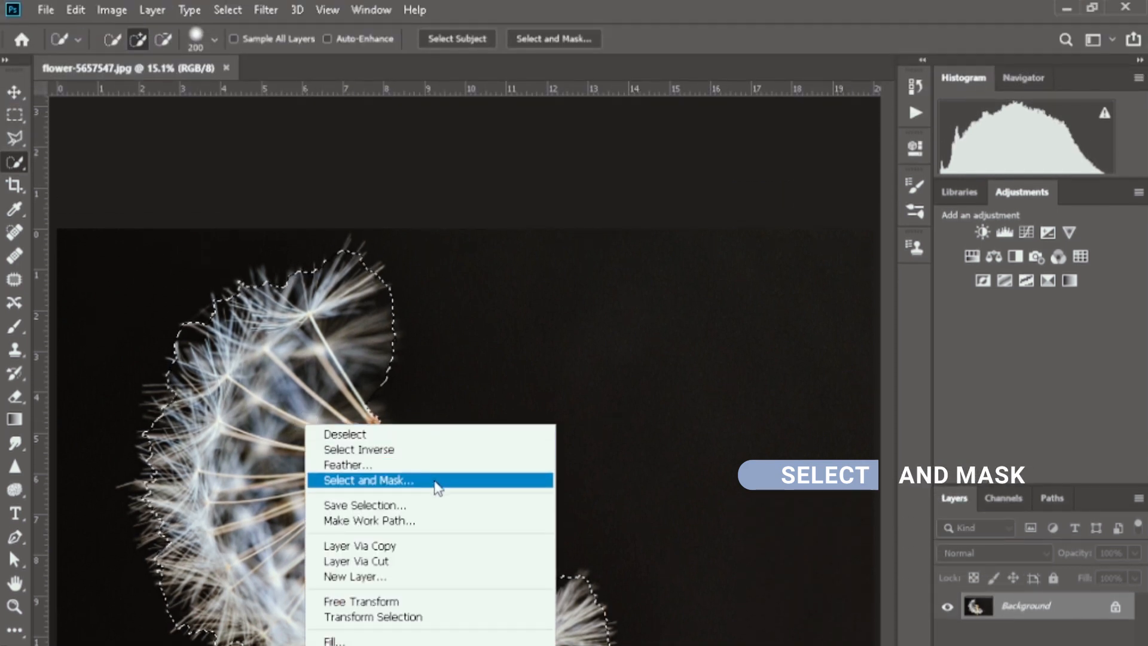
click(436, 480)
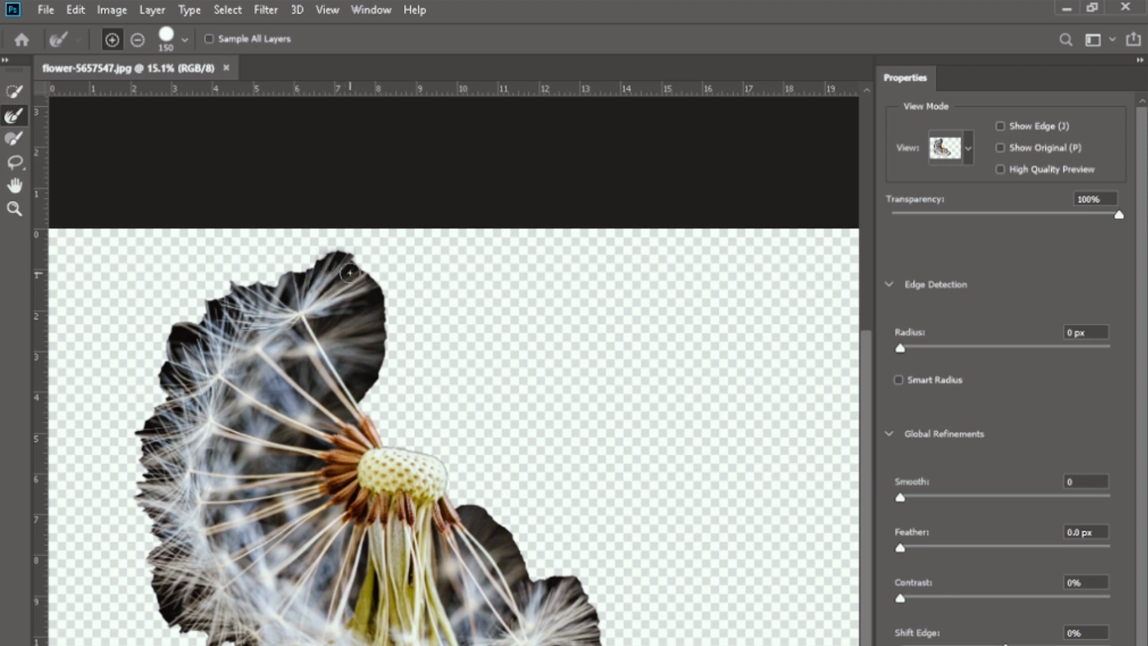
key(bracketright)
key(bracketright)
key(bracketright)
key(bracketright)
key(bracketright)
key(bracketright)
key(bracketright)
key(bracketright)
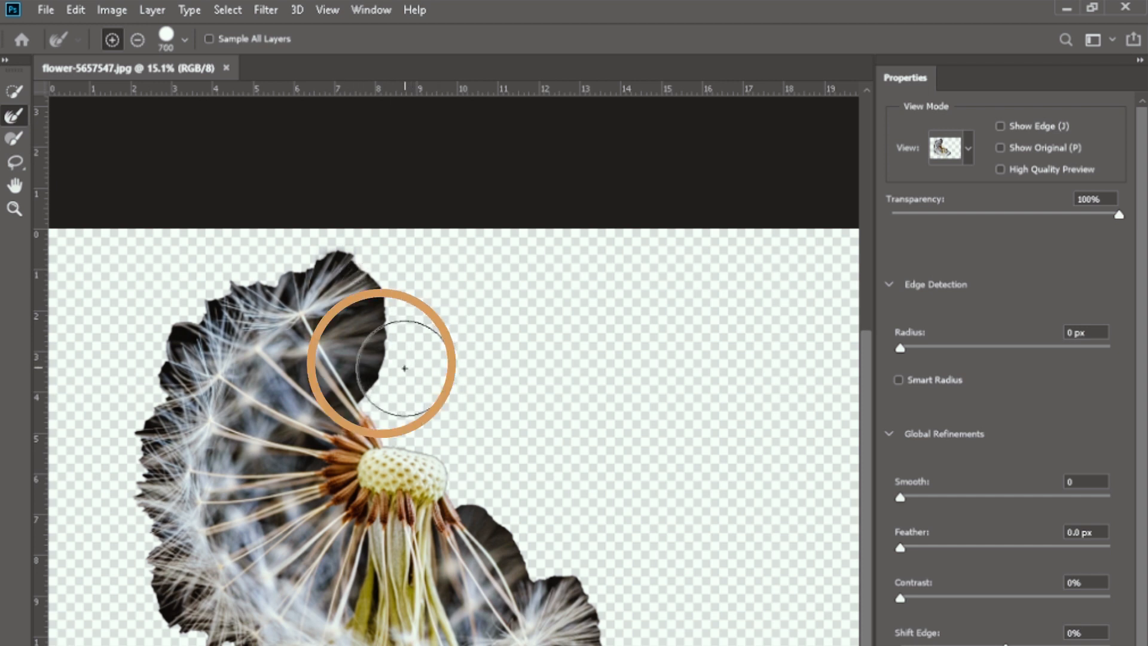
Brush around the dandelion's fluffy outer edges with the Refine Edge Brush to remove the dark background between the seeds.
mouse_move(404, 369)
mouse_down()
mouse_move(373, 369)
mouse_move(379, 277)
mouse_move(263, 263)
mouse_move(212, 296)
mouse_move(143, 398)
mouse_move(171, 359)
mouse_move(124, 519)
mouse_up()
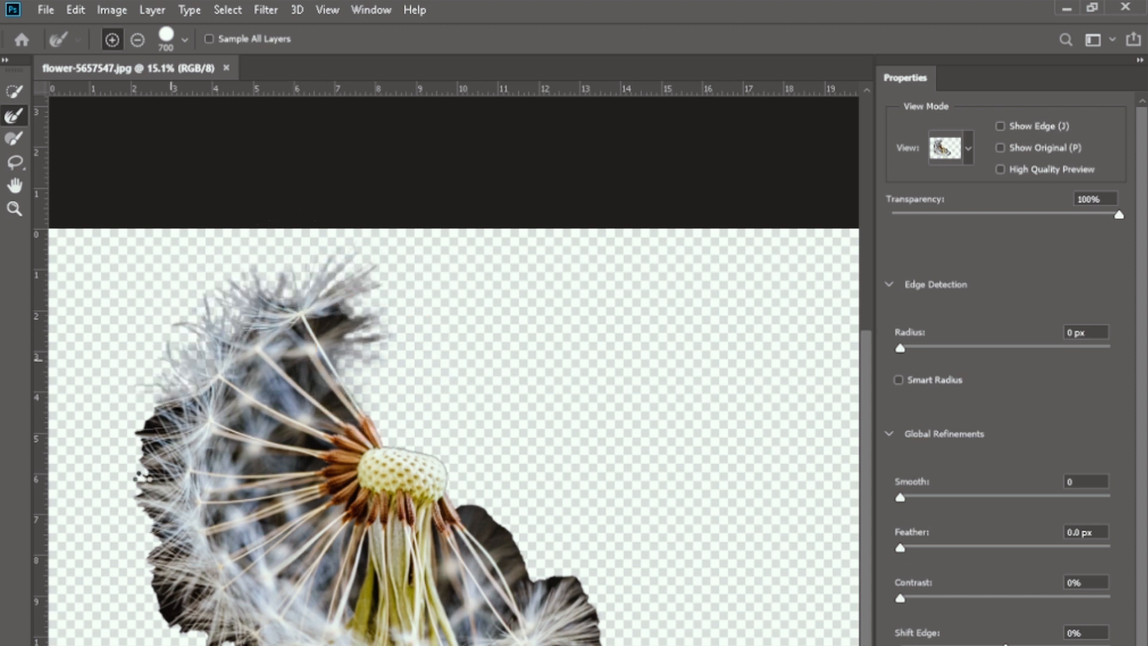
mouse_move(153, 463)
mouse_down()
mouse_move(172, 594)
mouse_move(203, 637)
mouse_move(293, 551)
mouse_up()
drag(450, 548, 440, 598)
drag(478, 371, 518, 413)
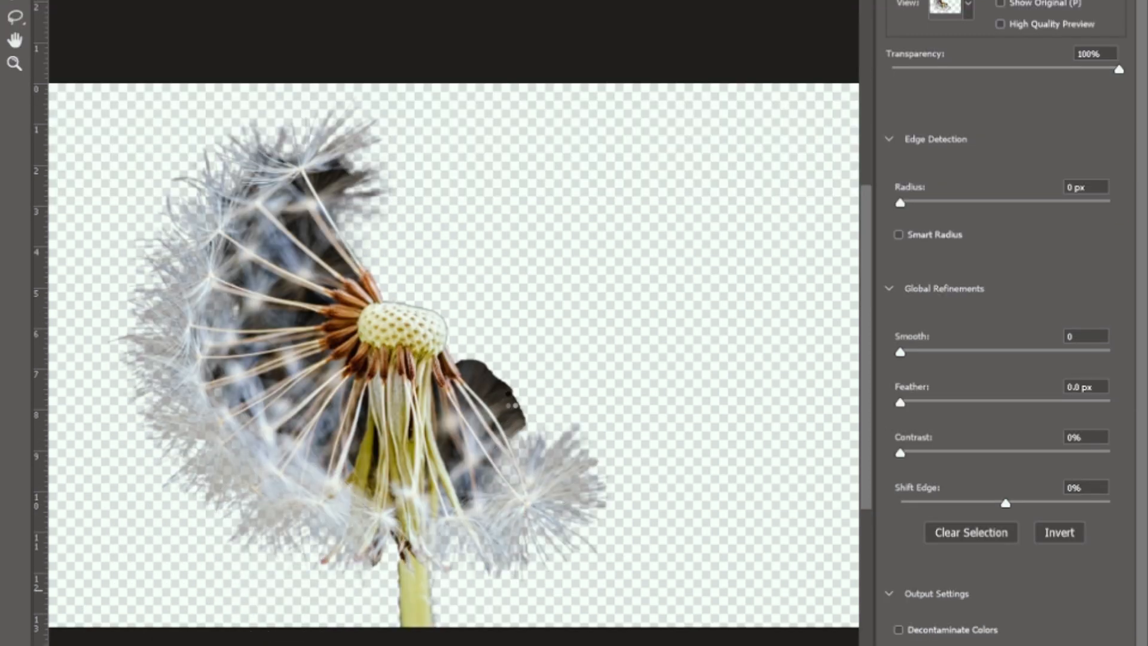
Finish refining the dandelion's upper seeds, copy the selected dandelion onto a new layer, and hide the Background layer.
drag(359, 179, 300, 192)
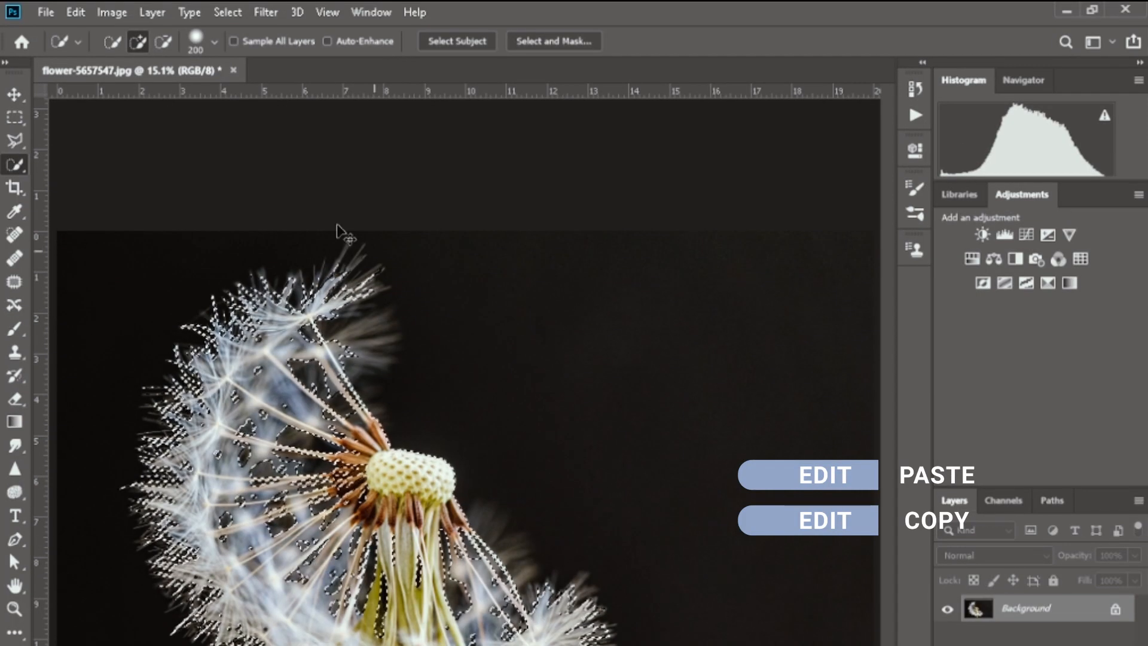
click(76, 12)
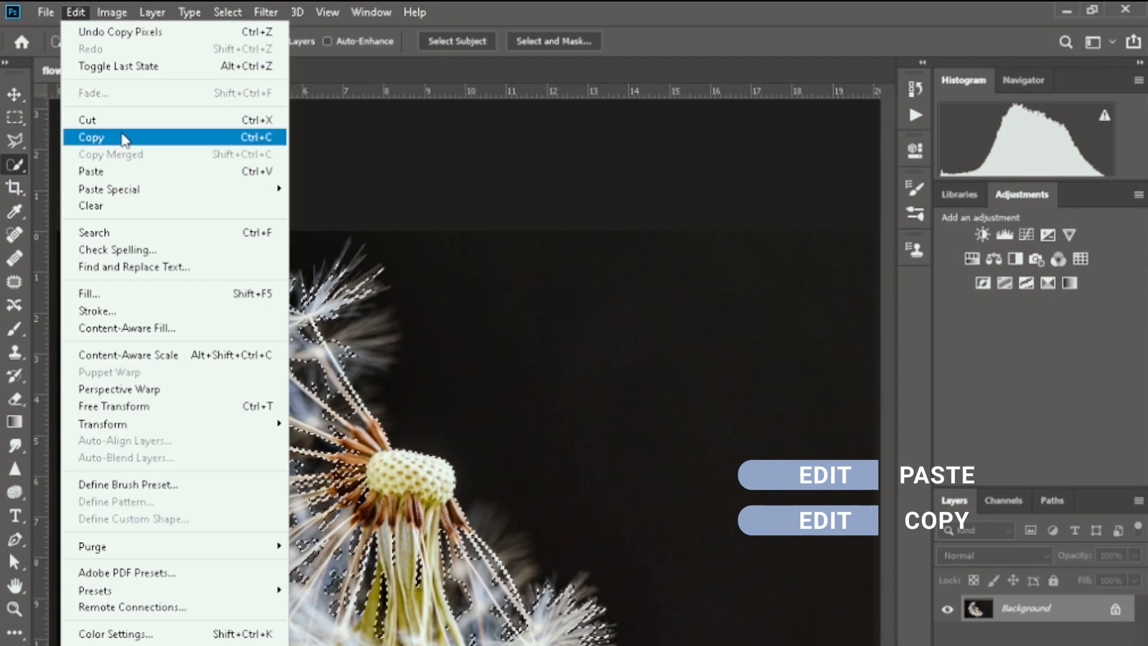
click(91, 137)
click(76, 12)
click(91, 172)
click(948, 636)
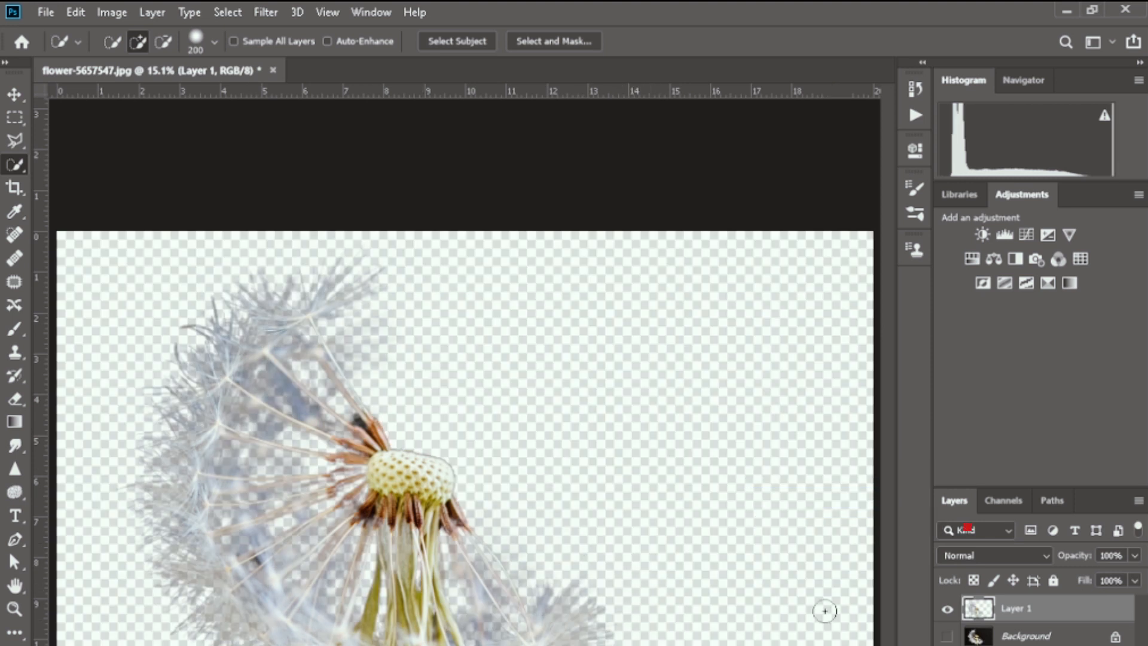
Add a new layer filled with the yellow foreground color and place it beneath the dandelion layer.
click(1082, 645)
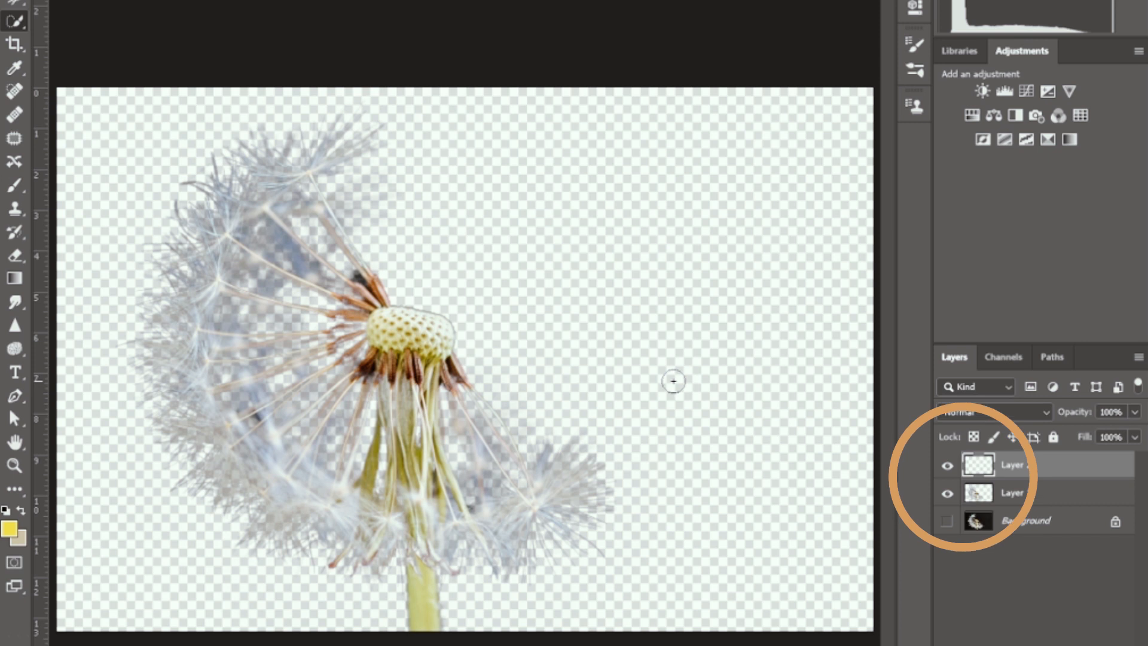
key(alt+BackSpace)
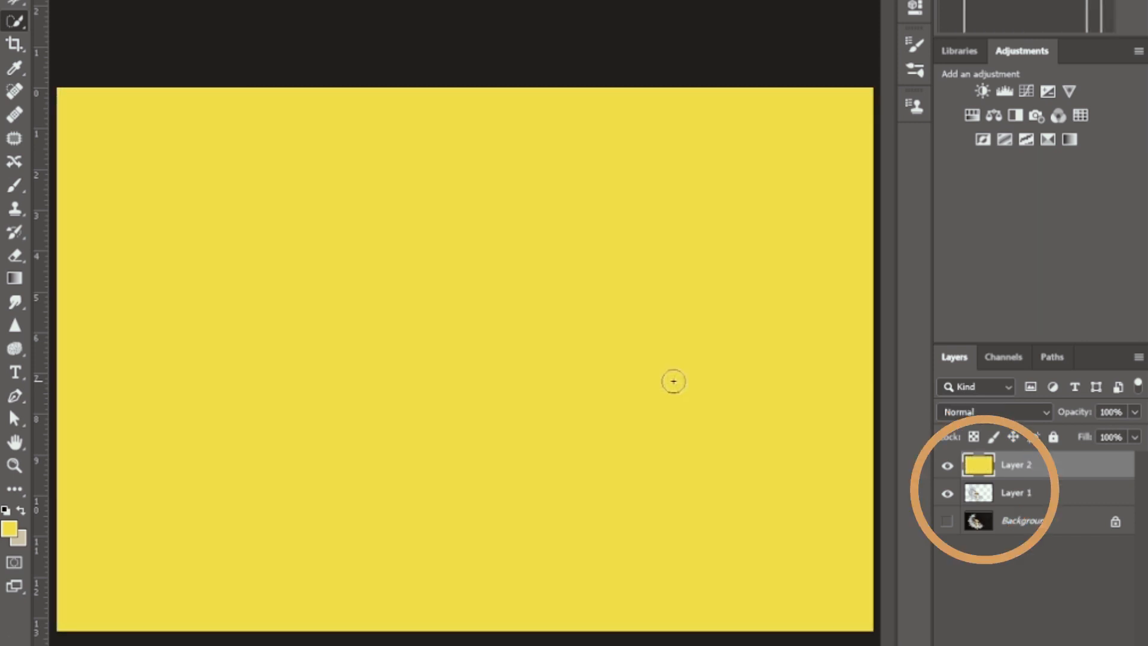
key(ctrl+bracketleft)
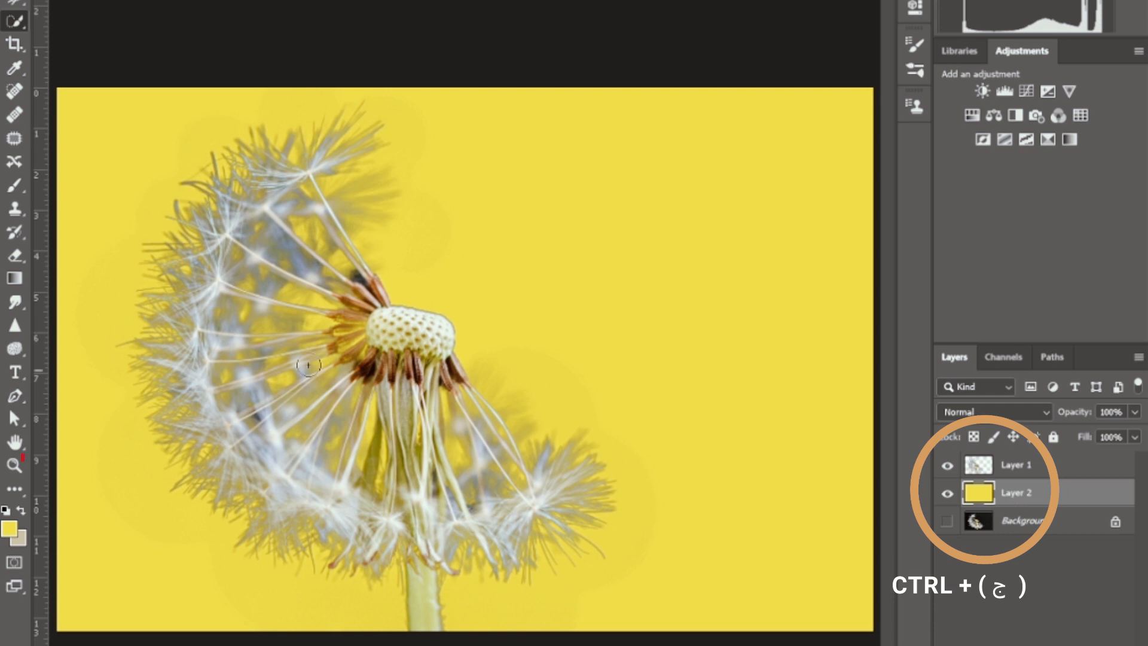
Pick a very dark red foreground color and refill the backdrop layer with it.
click(9, 527)
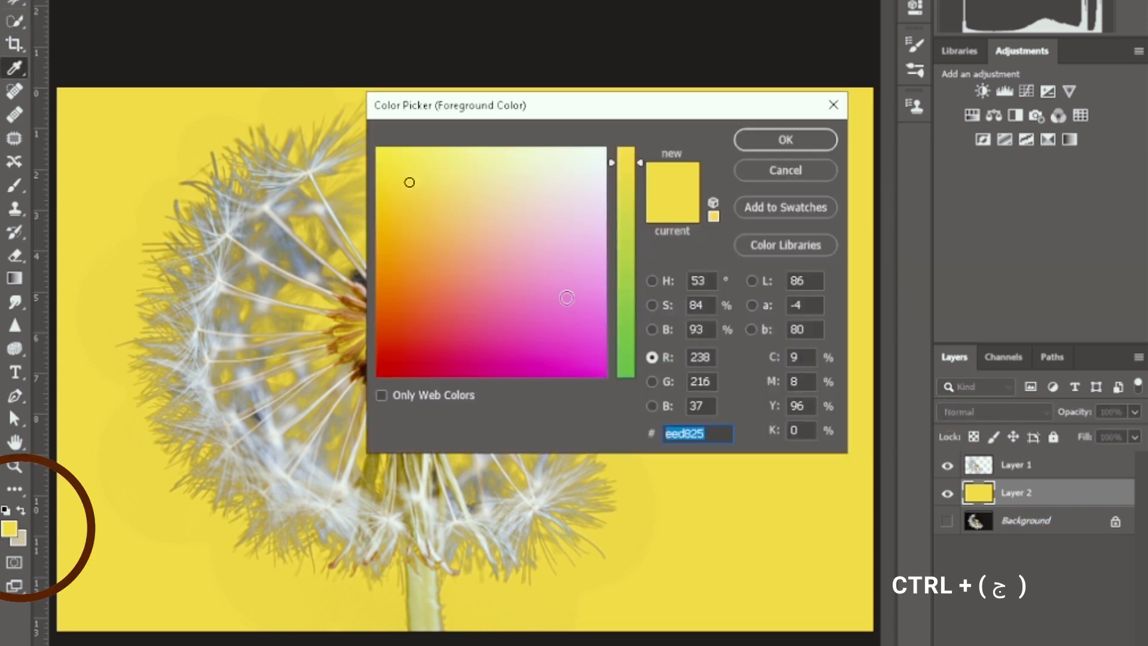
click(626, 337)
drag(598, 365, 387, 382)
click(781, 142)
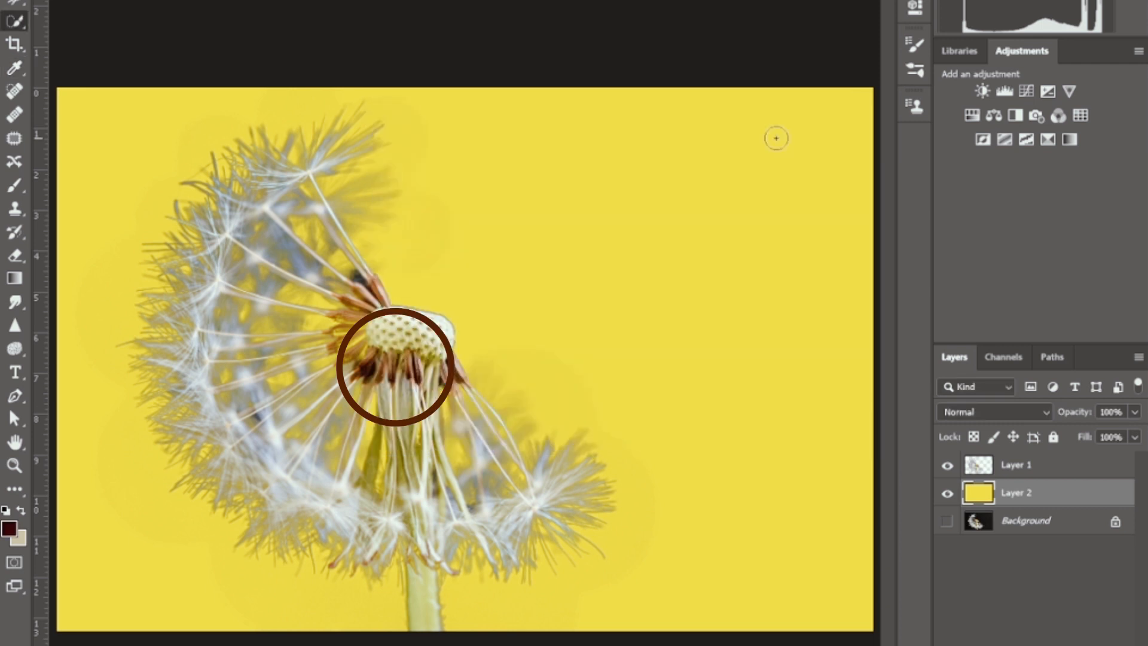
key(alt+BackSpace)
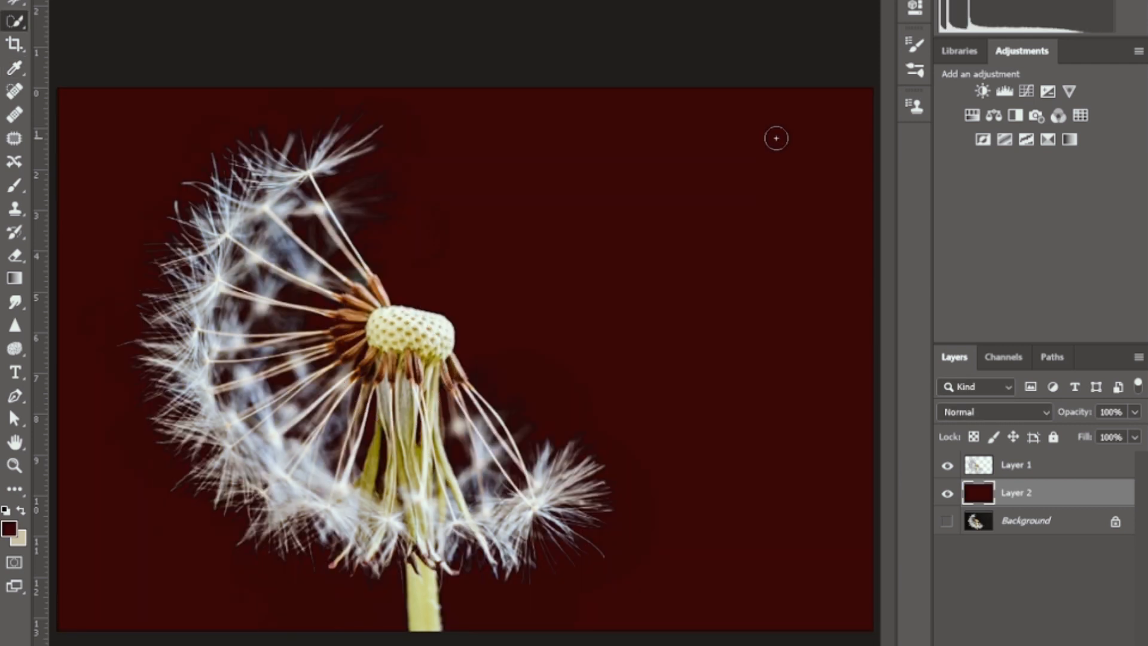
Open the cave photo with the standing figure from the photosho course 3 folder and bring the cut-out dandelion layer into it.
key(alt+Tab)
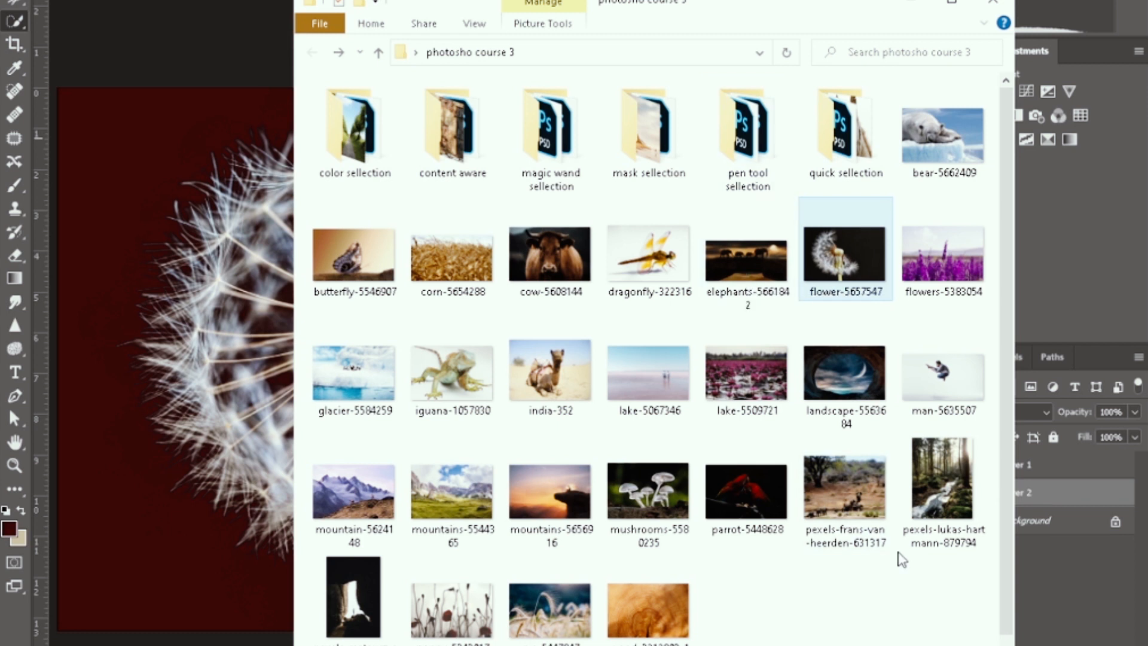
double_click(358, 584)
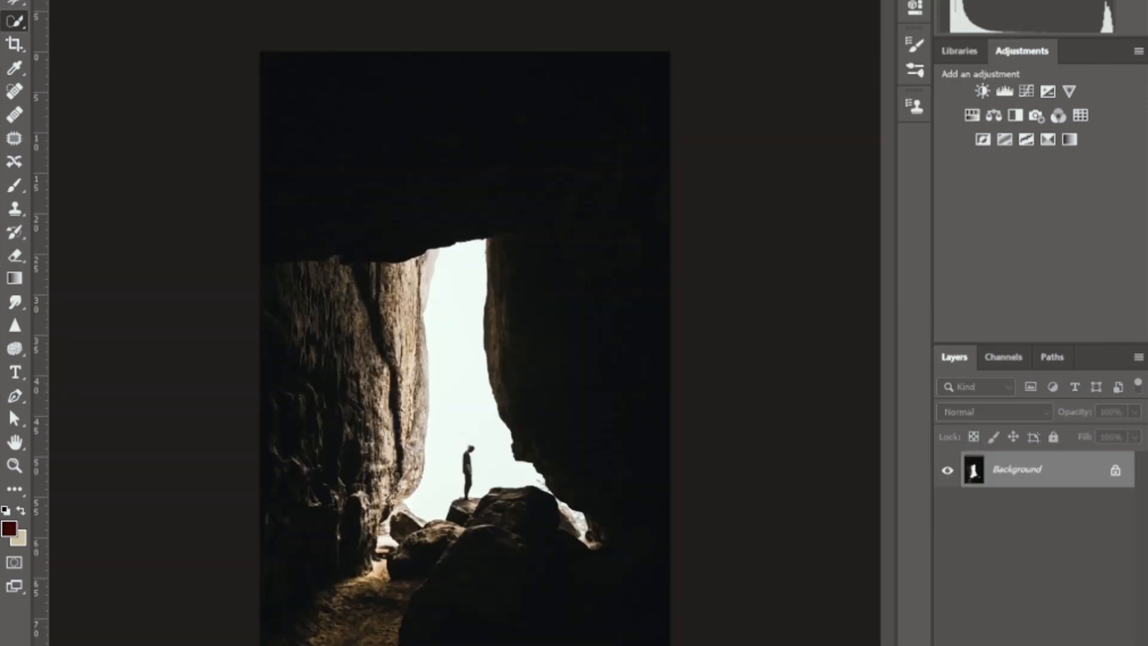
key(ctrl+Tab)
key(v)
click(999, 463)
drag(378, 401, 503, 596)
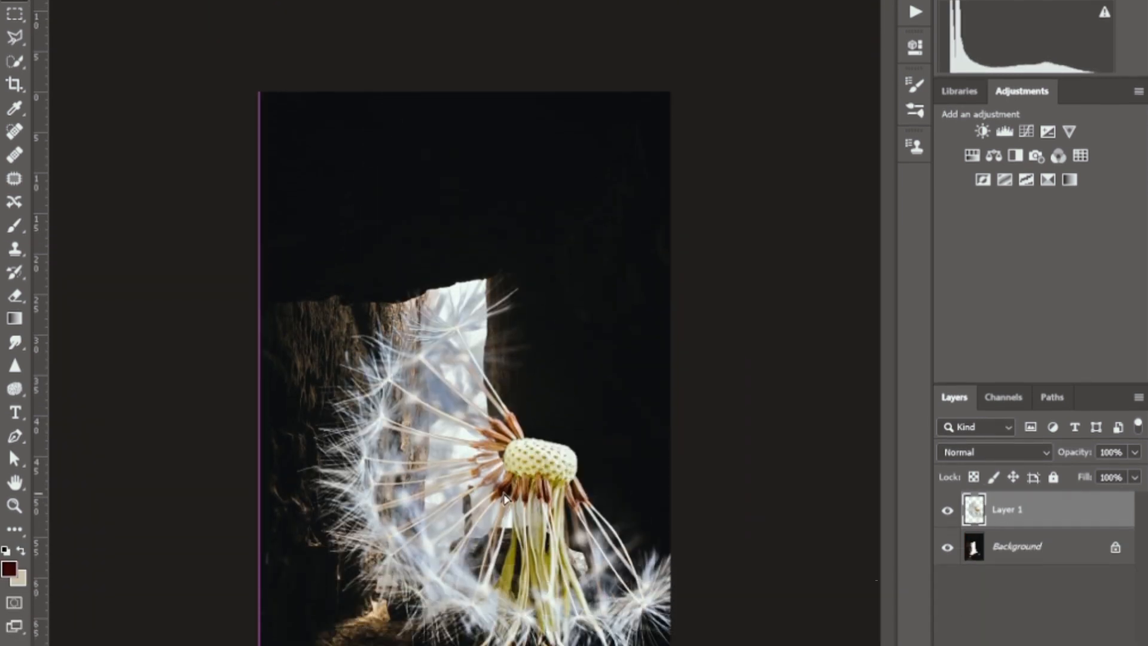
Scale down the dandelion with Free Transform and reposition it in the cave photo.
drag(510, 476, 560, 490)
key(ctrl+t)
drag(308, 207, 524, 370)
double_click(648, 515)
drag(622, 515, 559, 168)
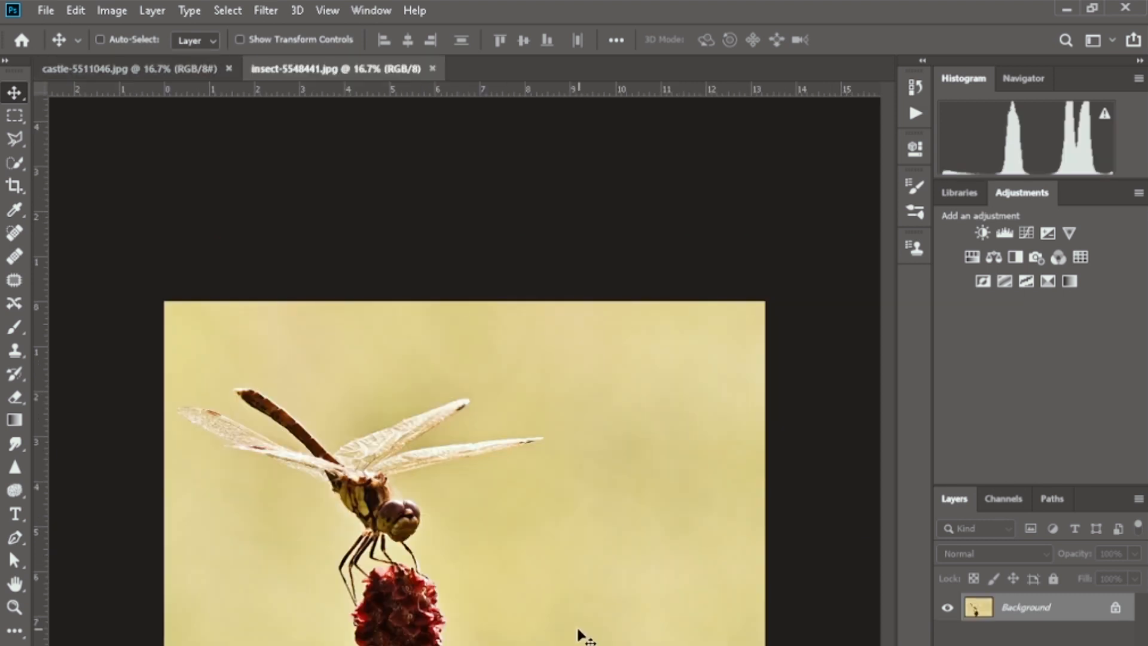
Open Color Range for the dragonfly photo, sample the pale yellow background, and compare the inverted and non-inverted selection, leaving Invert enabled.
click(224, 10)
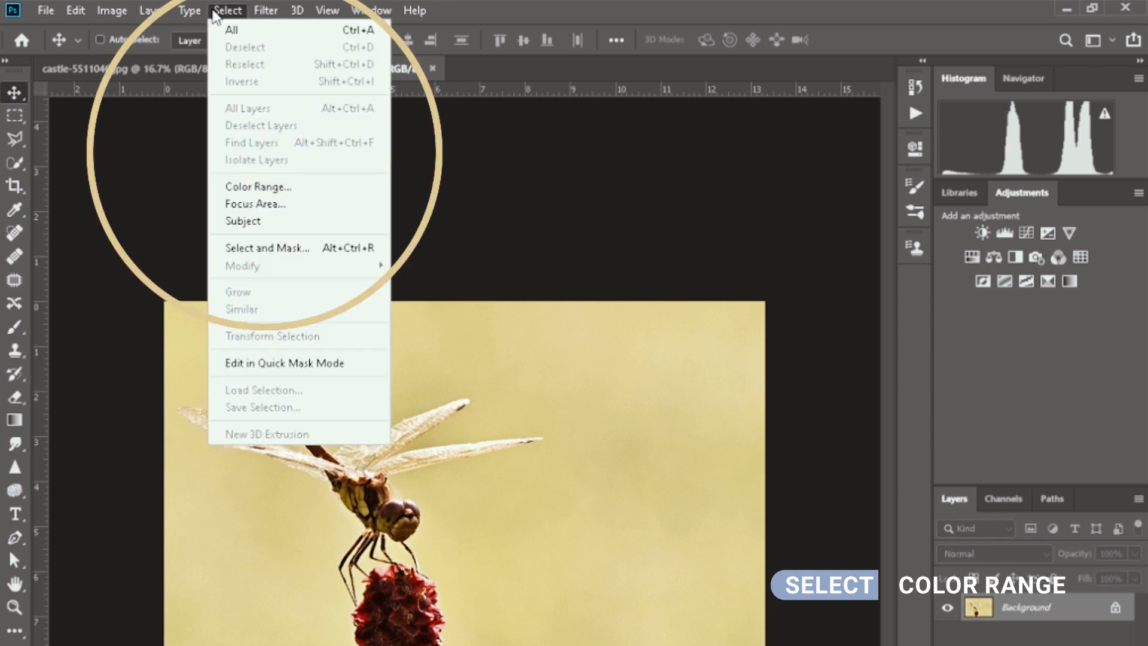
click(297, 185)
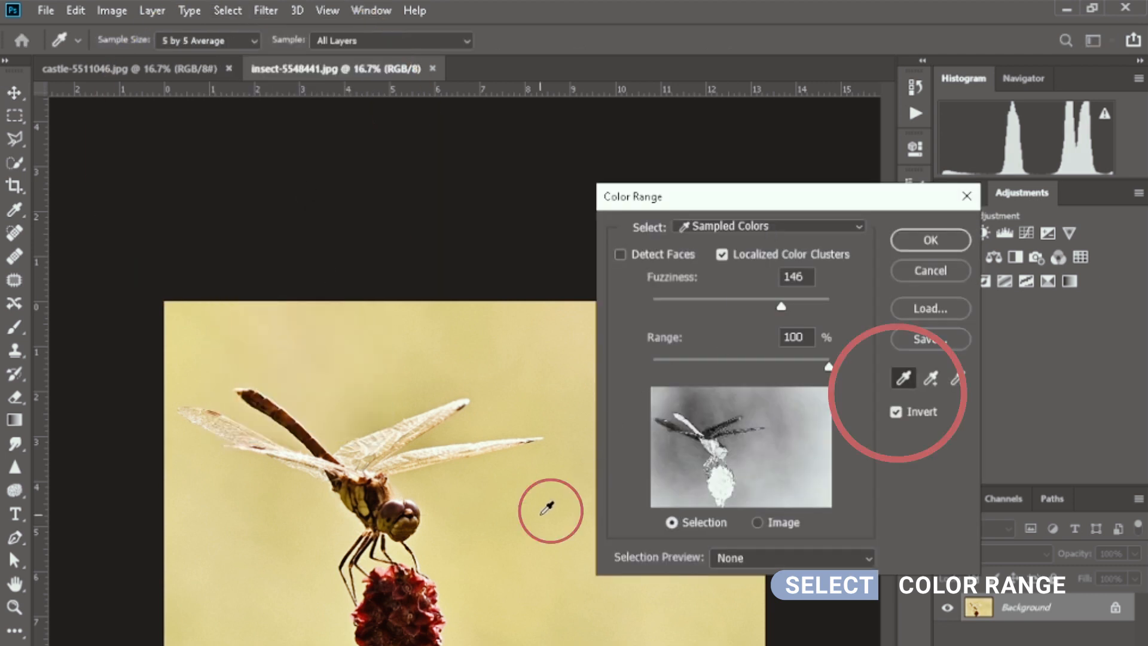
click(541, 477)
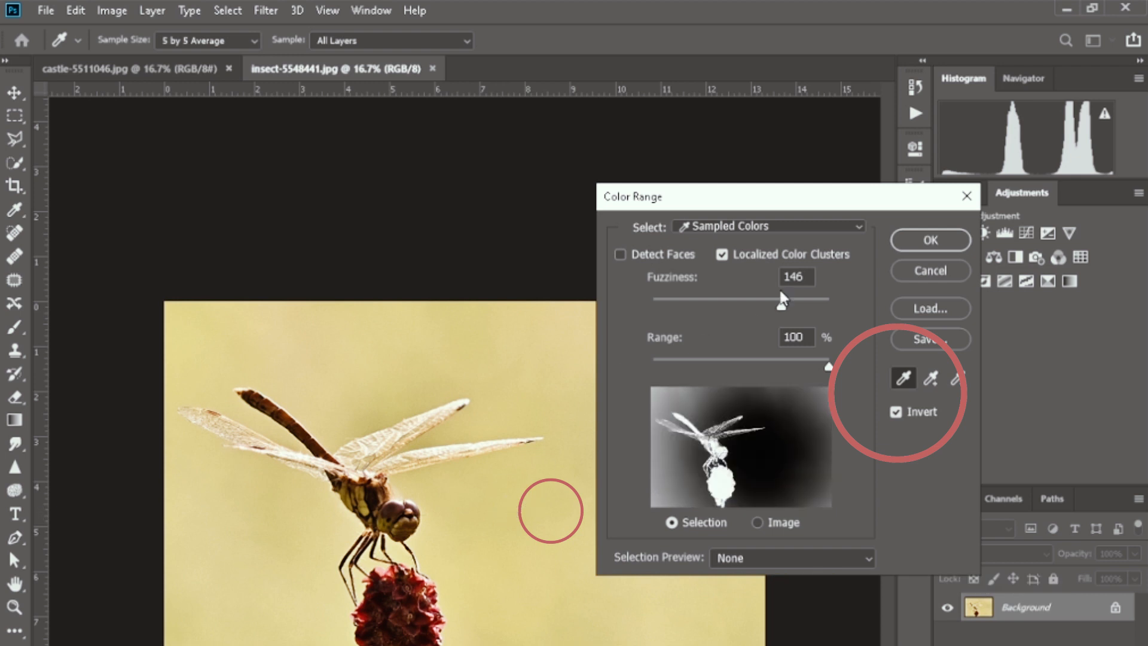
click(896, 412)
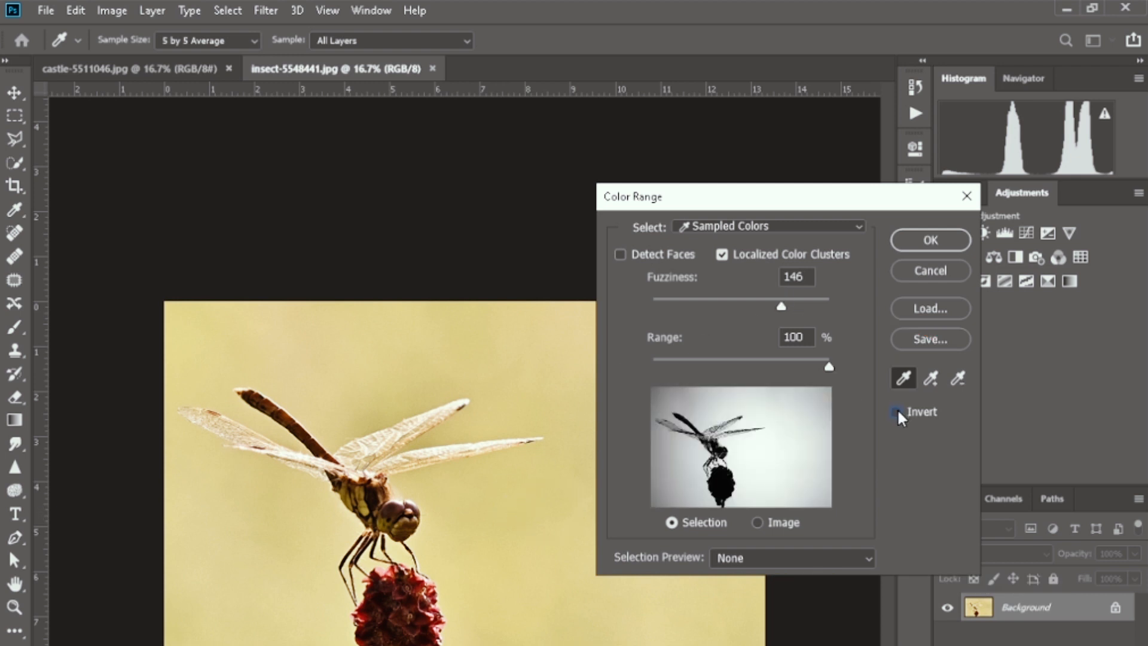
click(898, 411)
Resample the background close to the dragonfly, set Fuzziness to 154, and apply the Color Range selection.
click(497, 493)
click(456, 483)
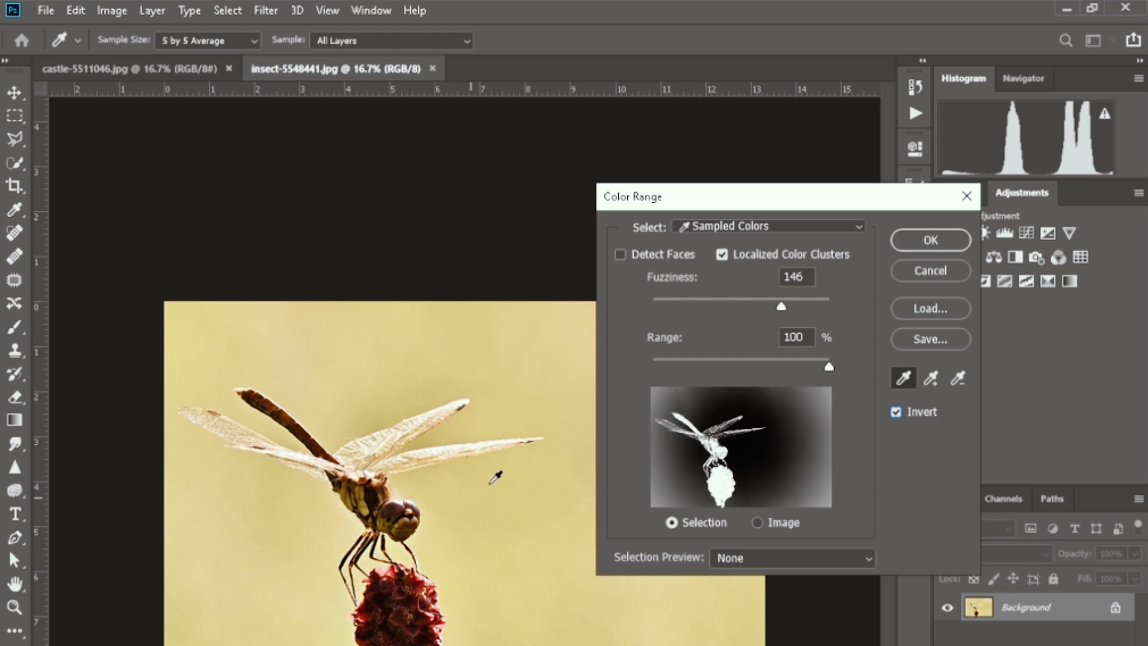
click(449, 535)
click(432, 541)
drag(782, 307, 790, 306)
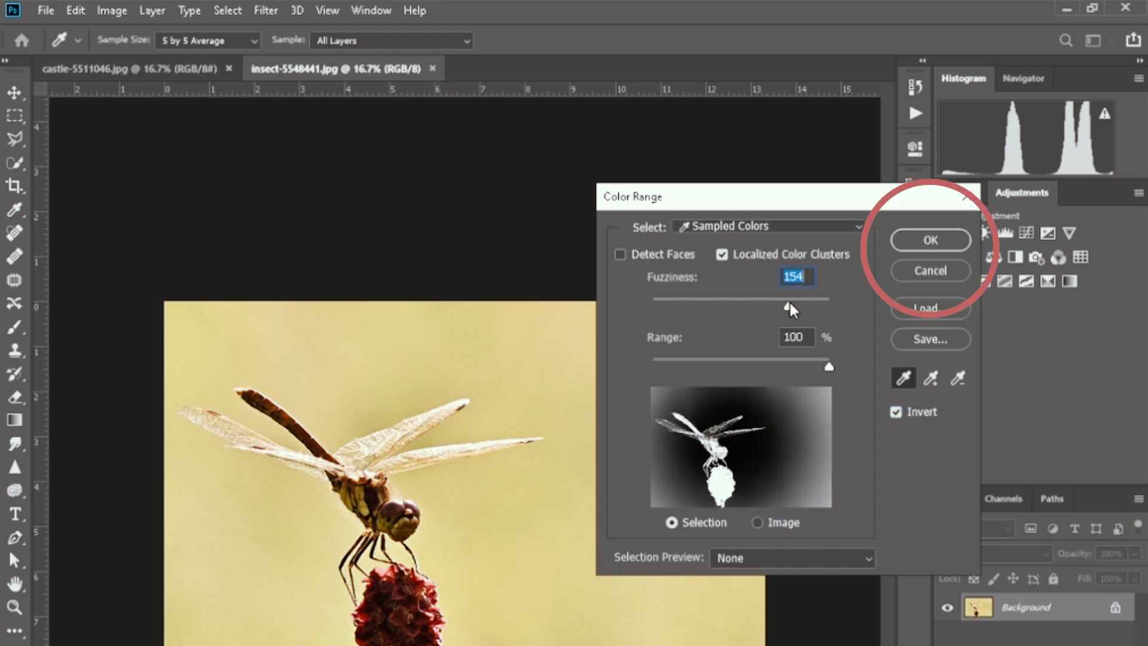
click(921, 243)
Mask the dragonfly layer with the selection and move the masked layer into castle-5511046.jpg, placing the flower head over the path.
key(v)
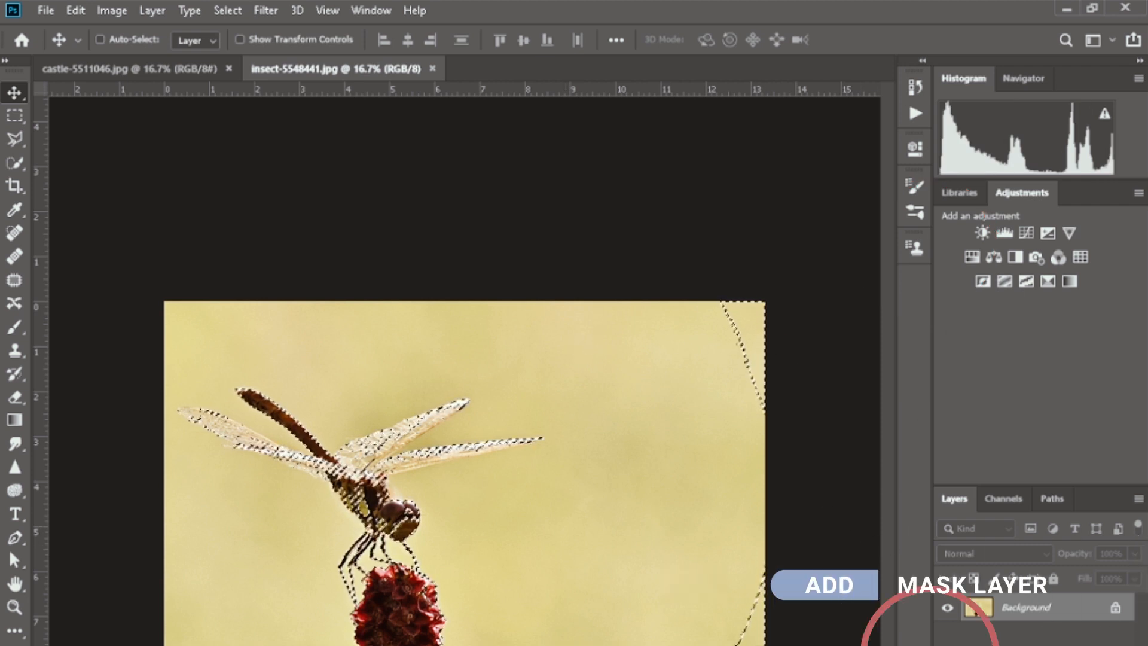
click(1016, 645)
scroll(502, 495, up, 2)
drag(492, 551, 770, 507)
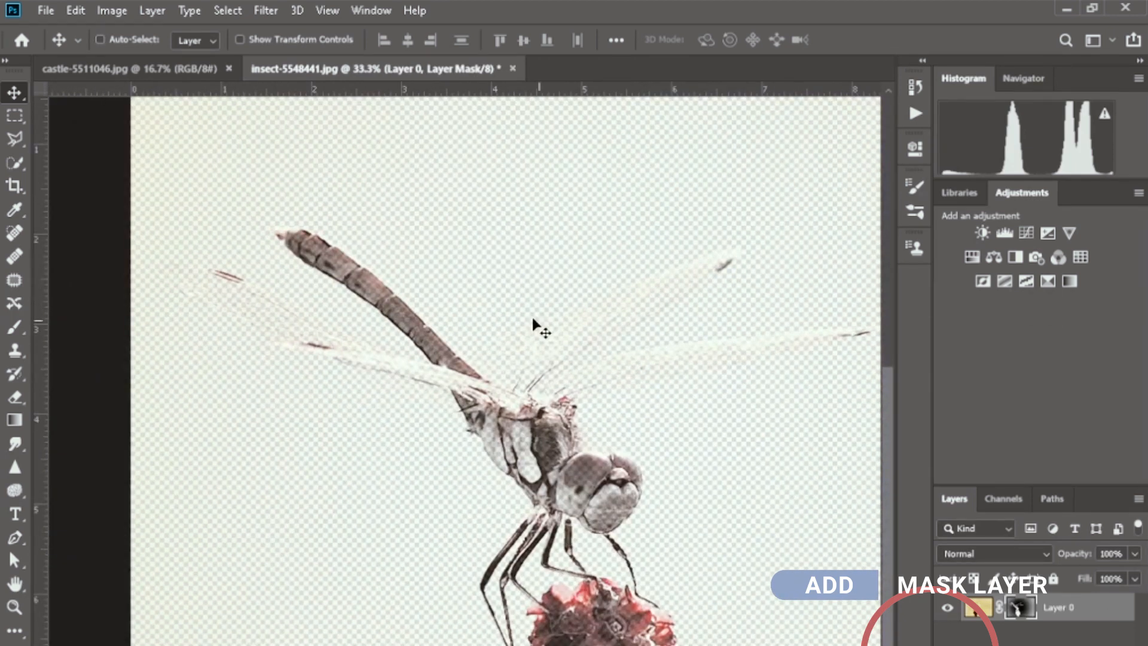
mouse_move(595, 643)
mouse_down()
mouse_move(310, 153)
mouse_move(519, 415)
mouse_up()
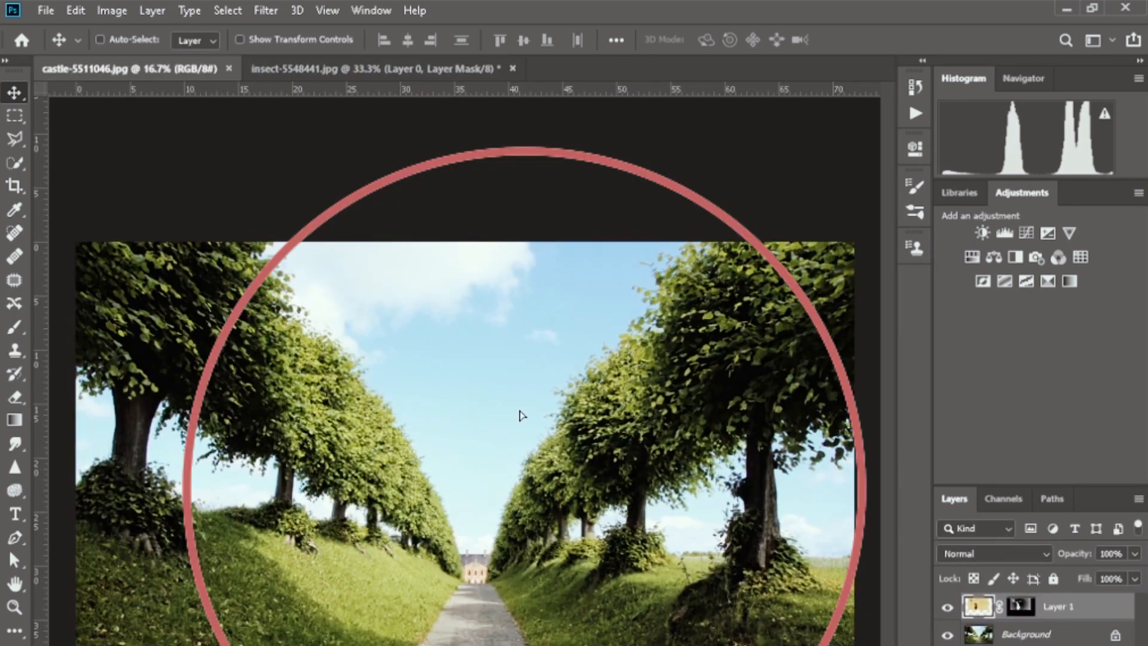
drag(493, 599, 486, 598)
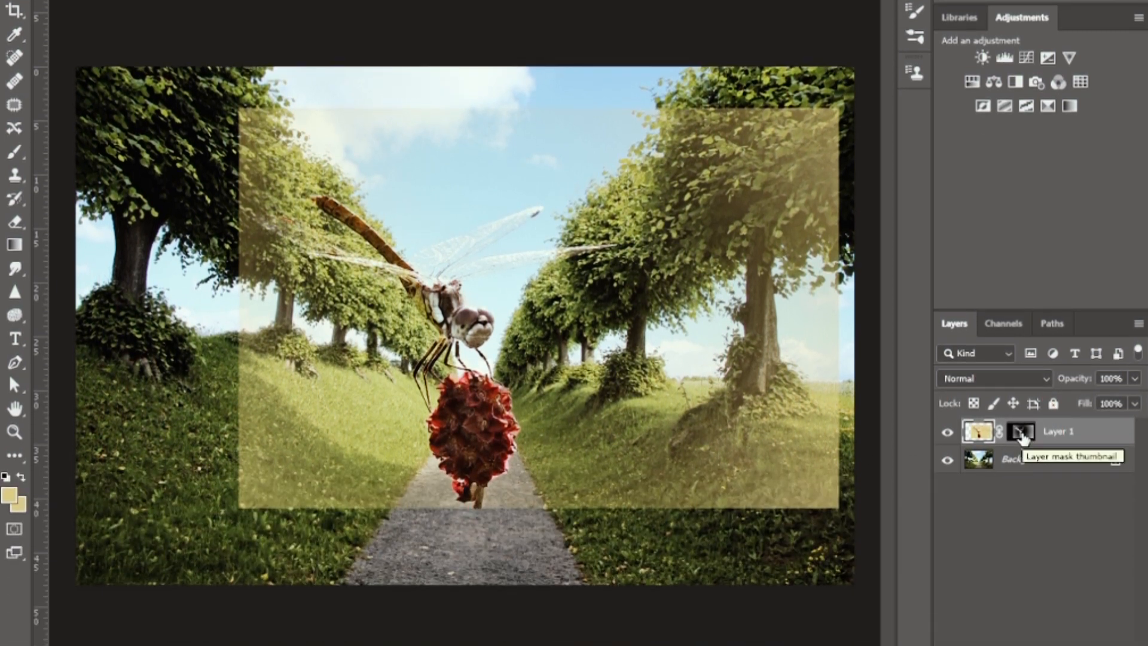
Paint black on the dragonfly's layer mask to hide the leftover yellow background, using a smaller brush near the flower stalk.
click(1022, 433)
key(d)
key(b)
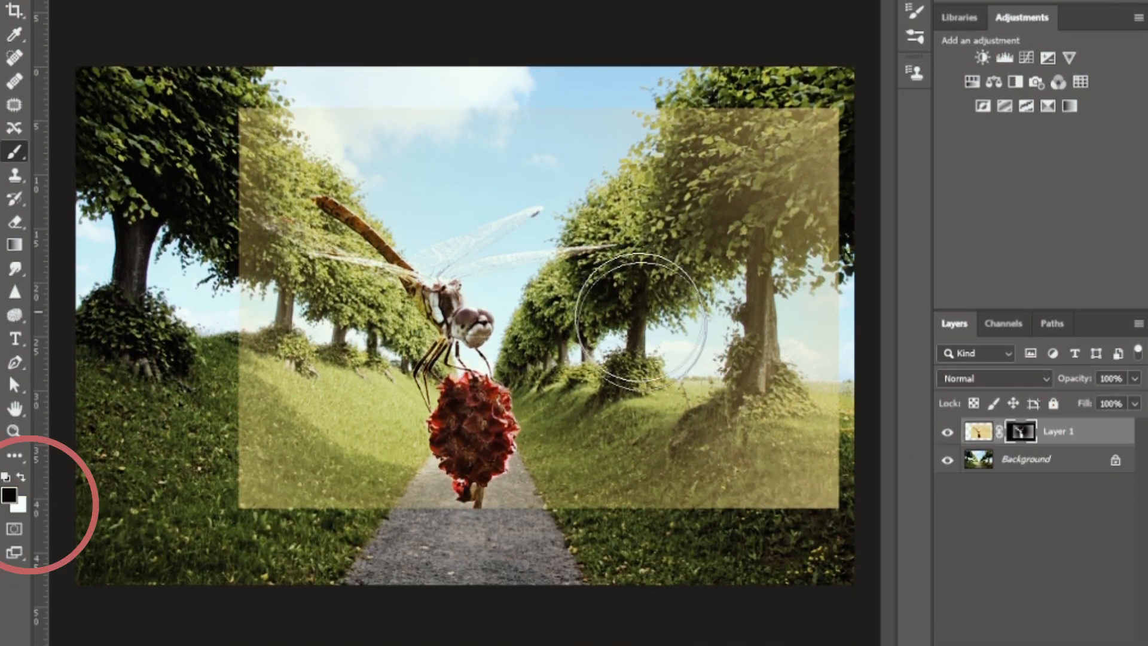
mouse_move(636, 310)
mouse_down()
mouse_move(789, 428)
mouse_move(777, 520)
mouse_move(823, 436)
mouse_move(610, 466)
mouse_move(828, 128)
mouse_move(628, 134)
mouse_move(357, 108)
mouse_move(185, 271)
mouse_move(385, 538)
mouse_up()
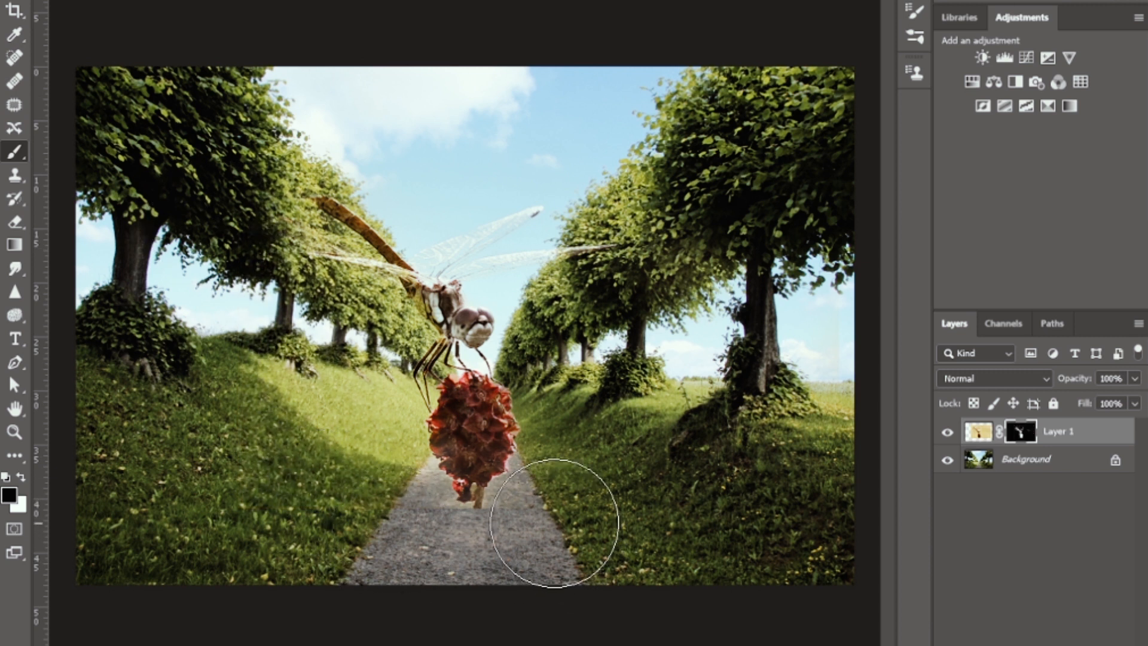
key(bracketleft)
key(bracketleft)
key(bracketleft)
key(bracketleft)
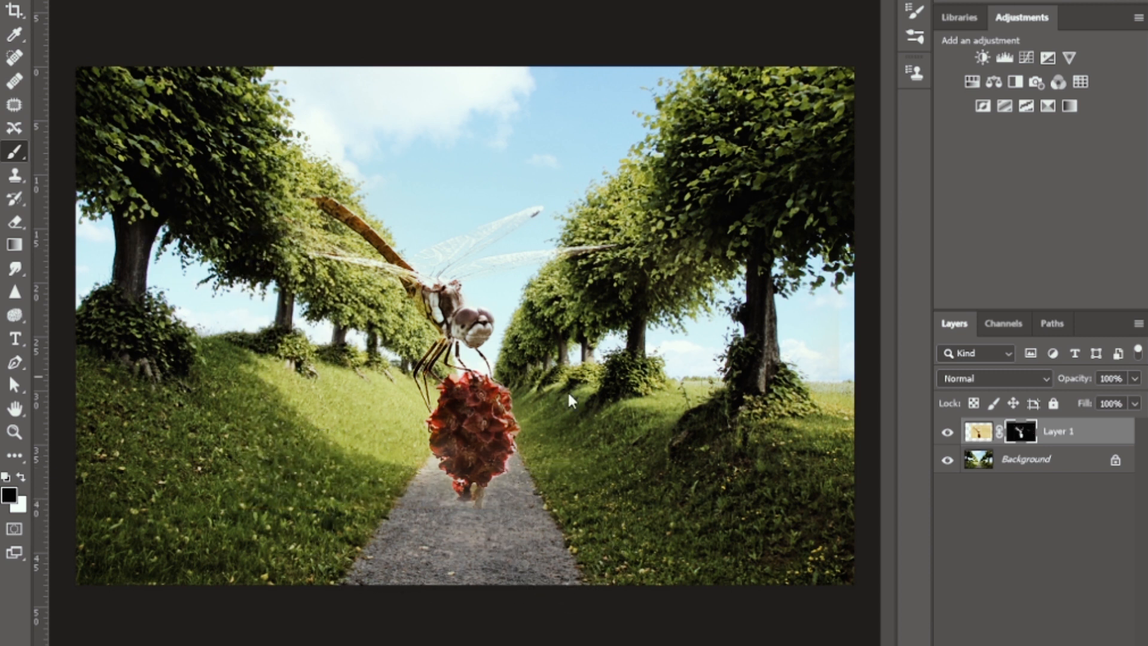
Paint white on the dragonfly's layer mask over the flower head to restore its semi-transparent areas.
key(ctrl+plus)
key(ctrl+plus)
key(ctrl+plus)
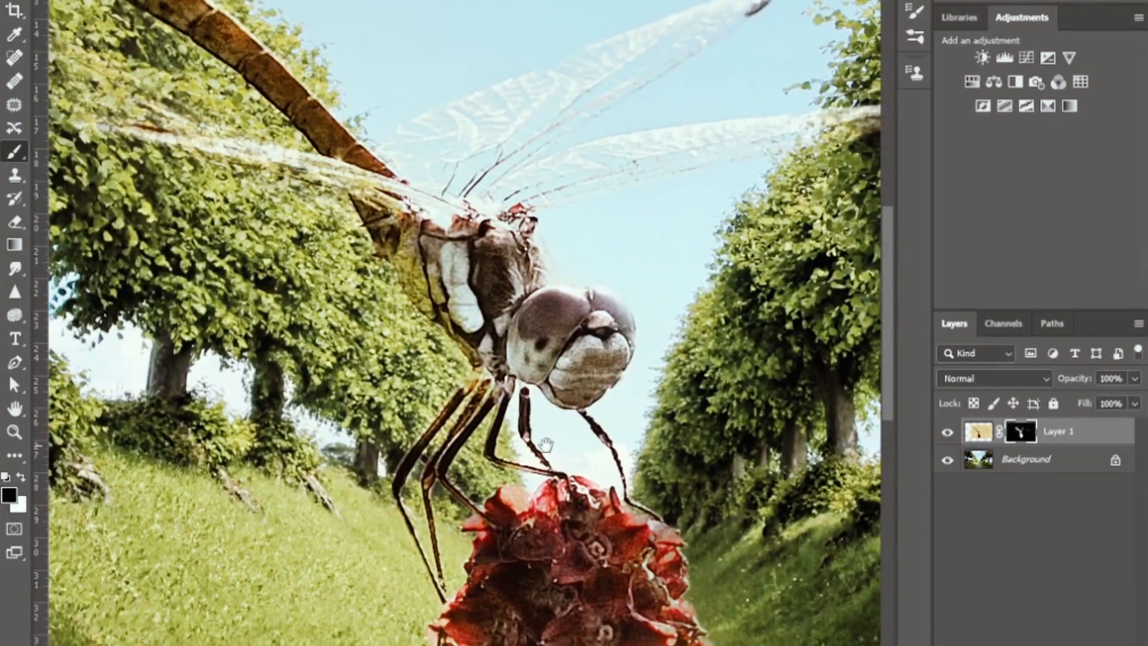
drag(546, 444, 615, 265)
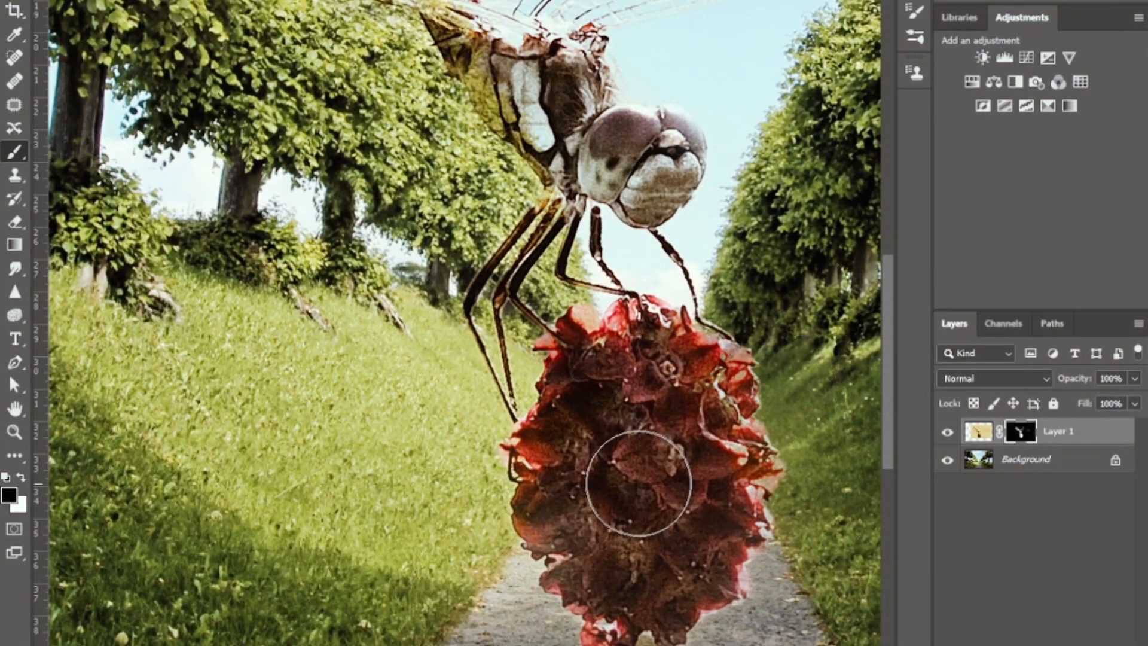
drag(562, 138, 574, 359)
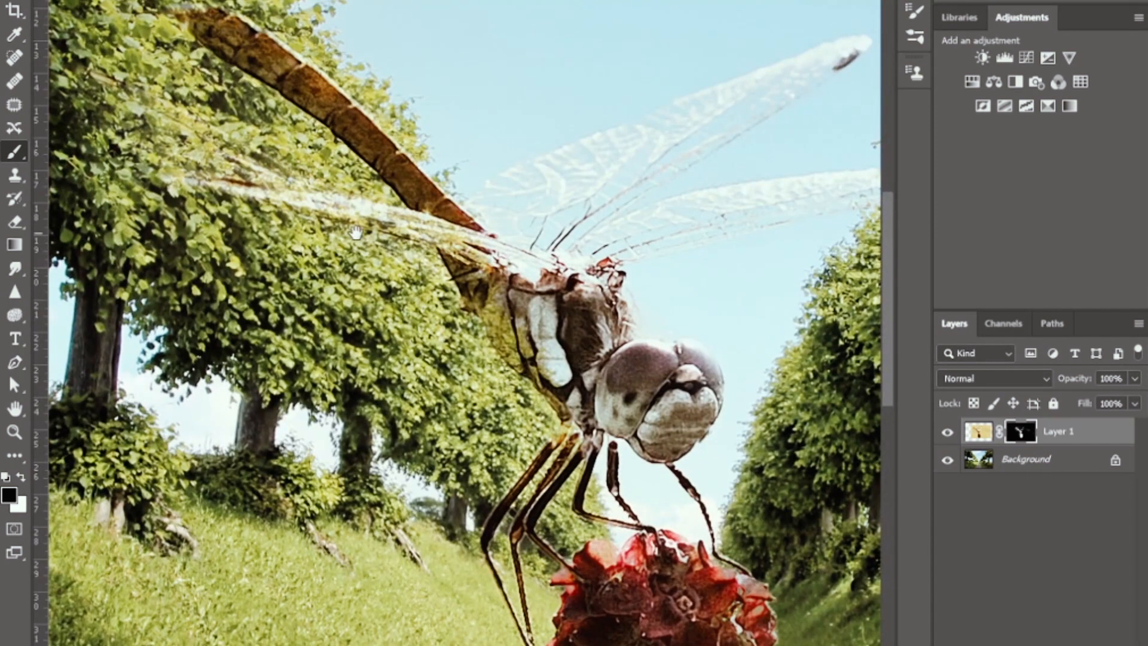
drag(356, 233, 233, 220)
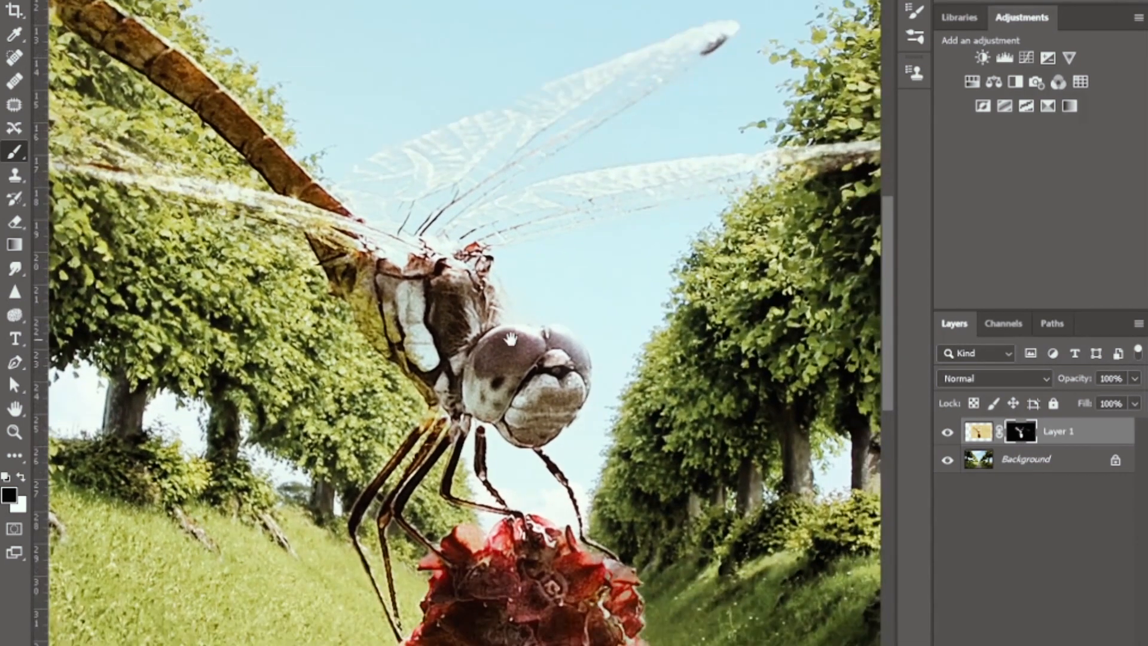
drag(510, 338, 391, 303)
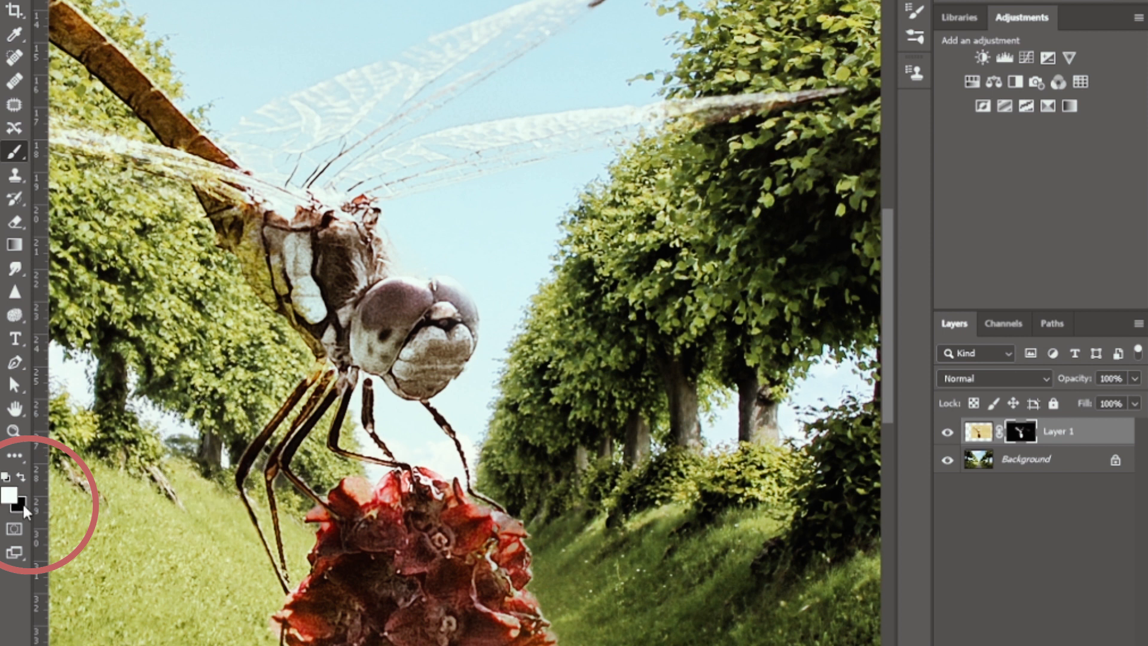
scroll(389, 515, down, 3)
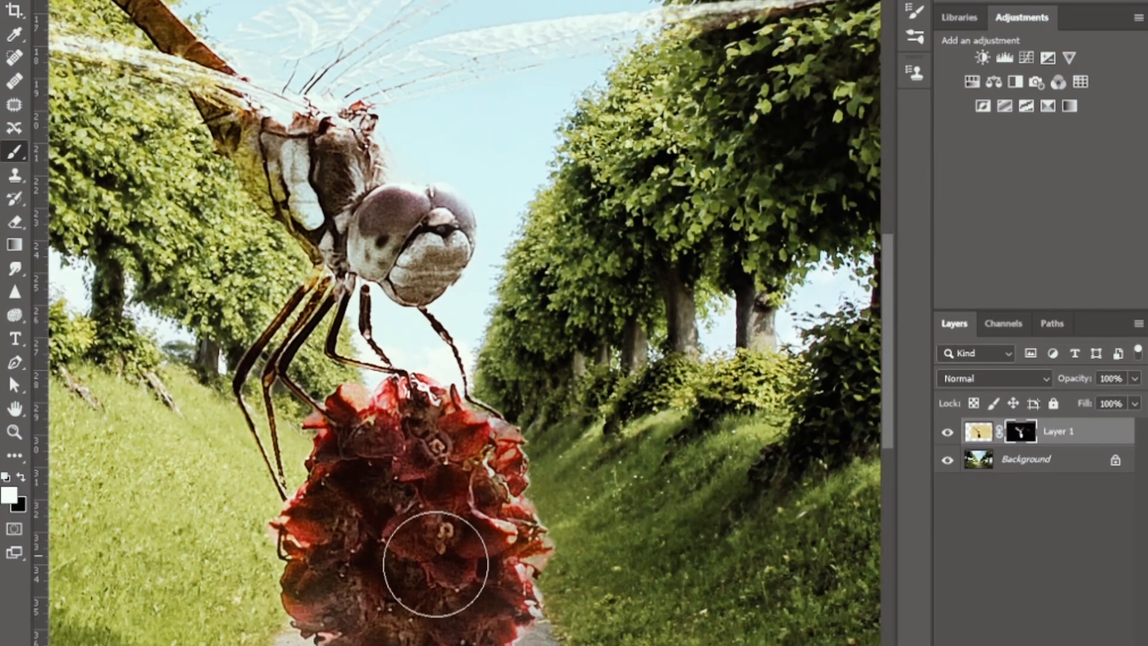
click(1027, 436)
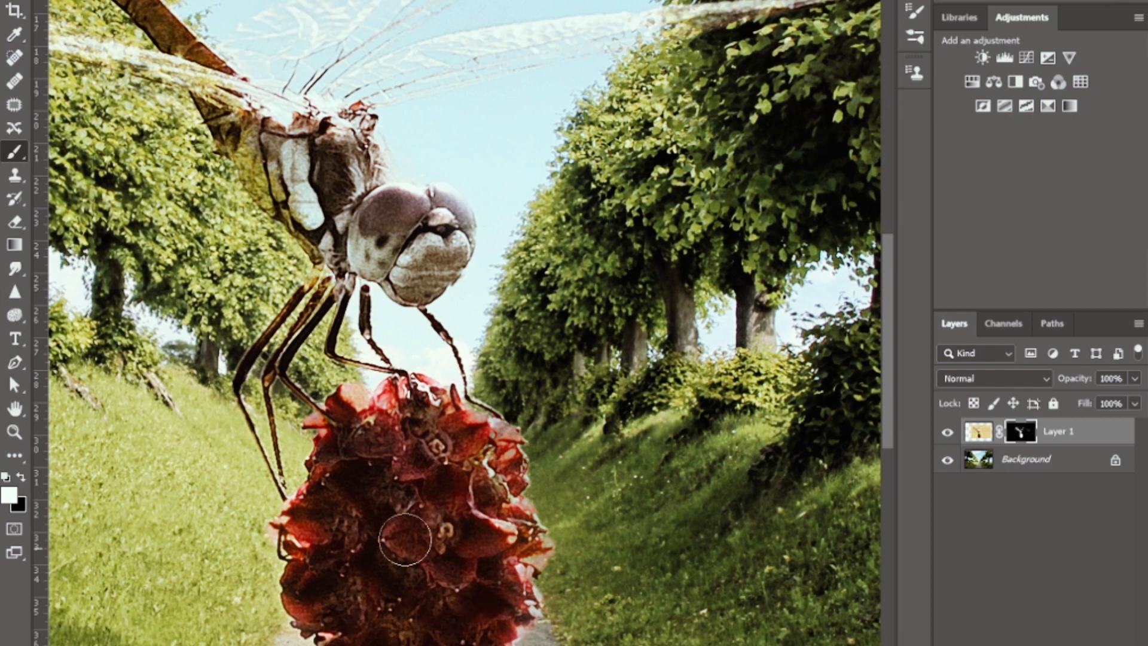
drag(438, 633, 476, 448)
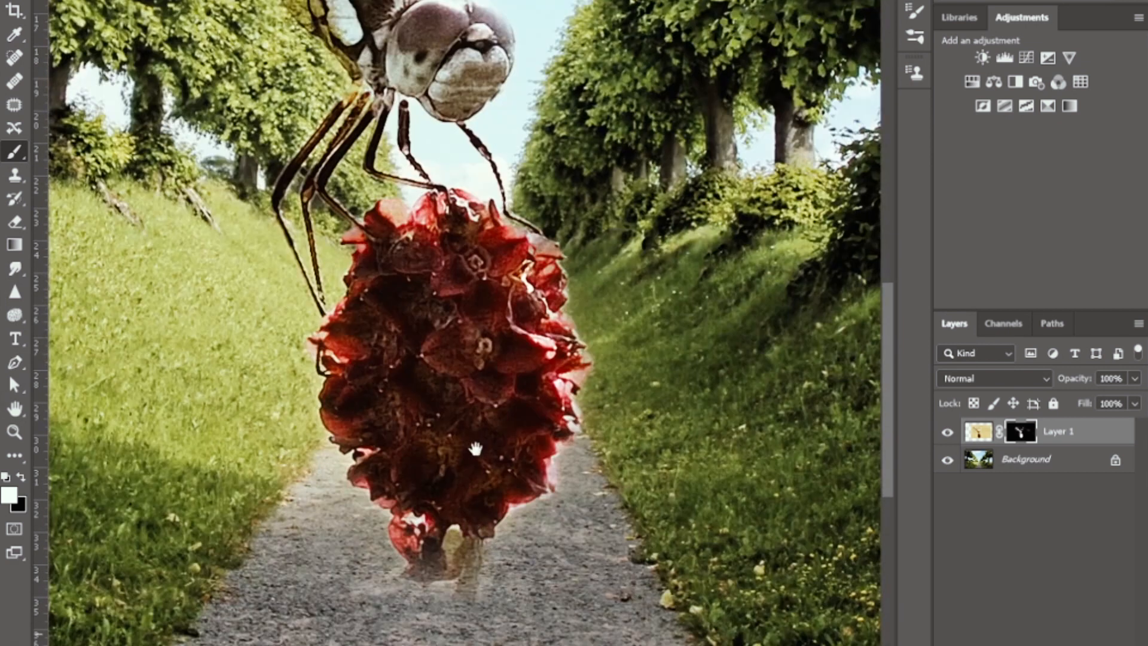
mouse_move(357, 407)
mouse_down()
mouse_move(352, 322)
mouse_move(382, 231)
mouse_move(463, 287)
mouse_up()
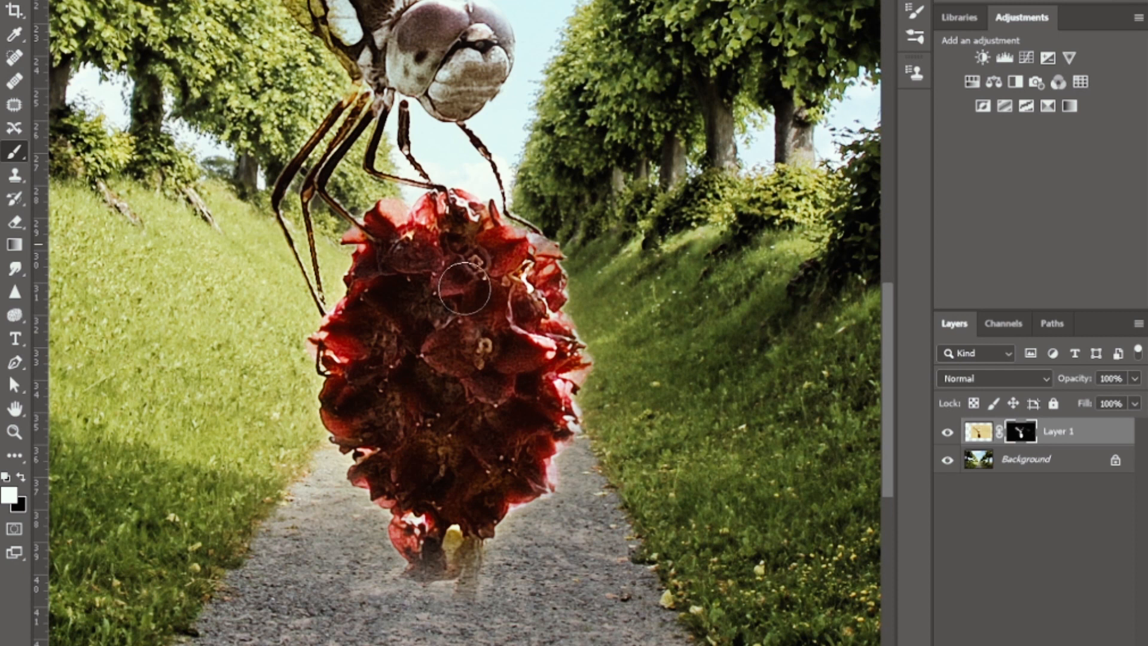
Paint white on the layer mask over the dragonfly's head and body to restore their faded areas.
mouse_move(449, 55)
mouse_down()
mouse_move(481, 40)
mouse_move(409, 42)
mouse_move(462, 87)
mouse_move(486, 58)
mouse_move(513, 315)
mouse_up()
mouse_move(444, 250)
mouse_down()
mouse_move(451, 191)
mouse_move(410, 176)
mouse_move(384, 230)
mouse_move(452, 288)
mouse_up()
mouse_move(327, 144)
mouse_down()
mouse_move(456, 353)
mouse_move(422, 299)
mouse_move(271, 184)
mouse_up()
drag(598, 610, 465, 323)
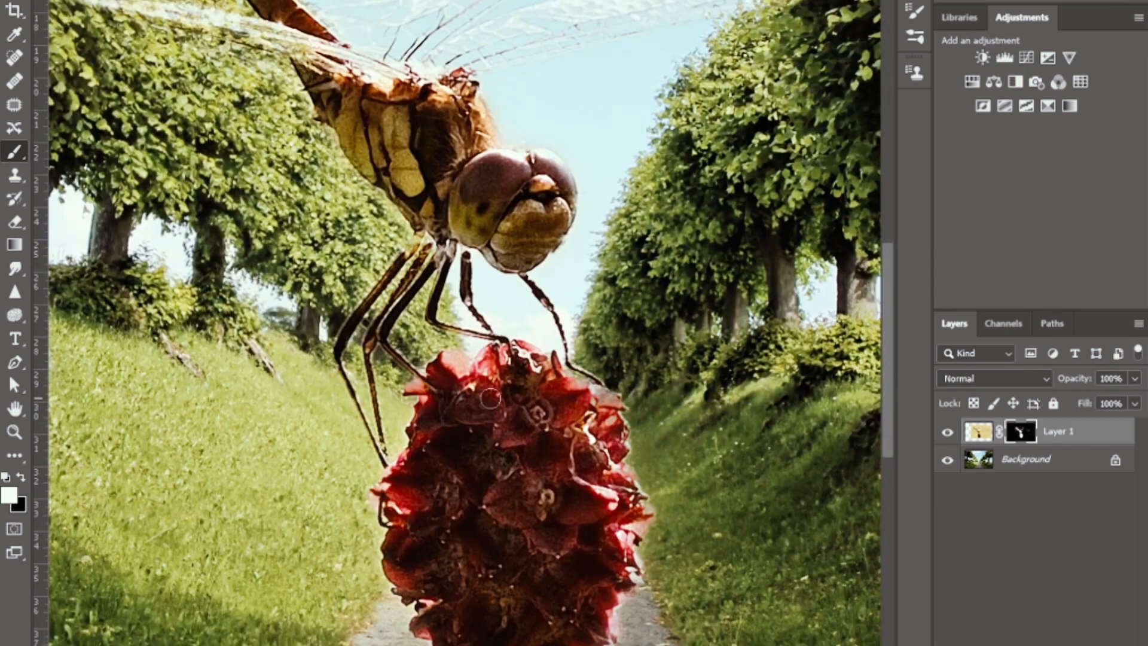
Try painting white on the mask beside and below the flower head, and undo both strokes.
mouse_move(619, 426)
mouse_down()
mouse_move(611, 478)
mouse_move(630, 500)
mouse_move(666, 464)
mouse_move(750, 427)
mouse_move(657, 461)
mouse_move(768, 398)
mouse_move(684, 393)
mouse_move(754, 384)
mouse_move(693, 369)
mouse_move(742, 372)
mouse_move(596, 361)
mouse_move(742, 398)
mouse_up()
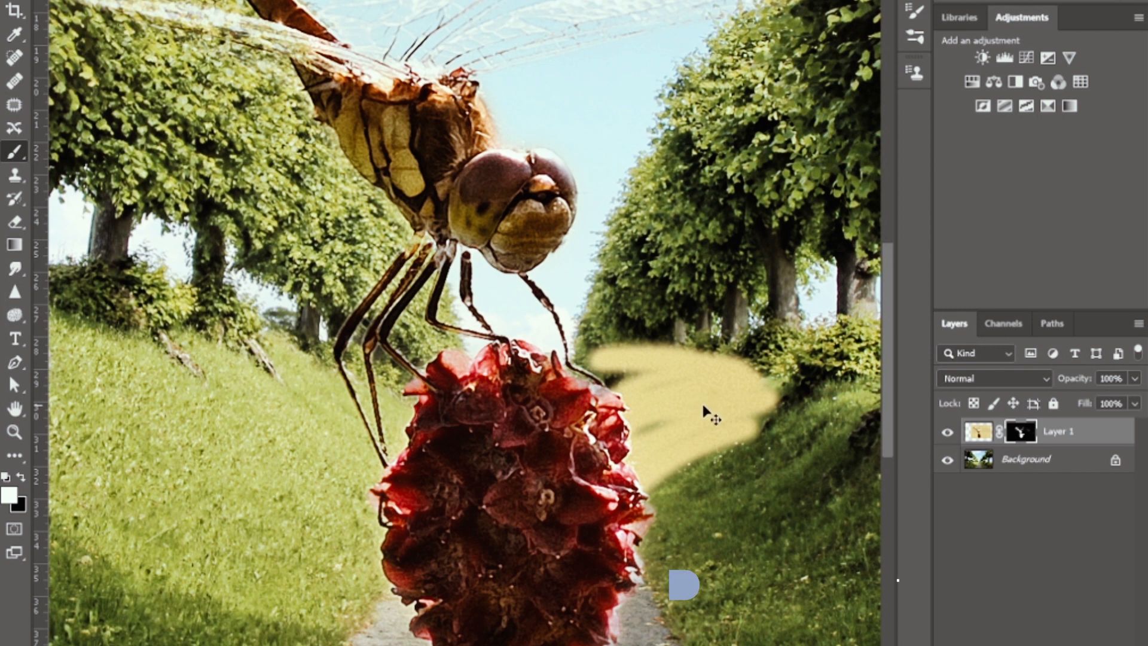
key(ctrl+z)
drag(632, 581, 650, 412)
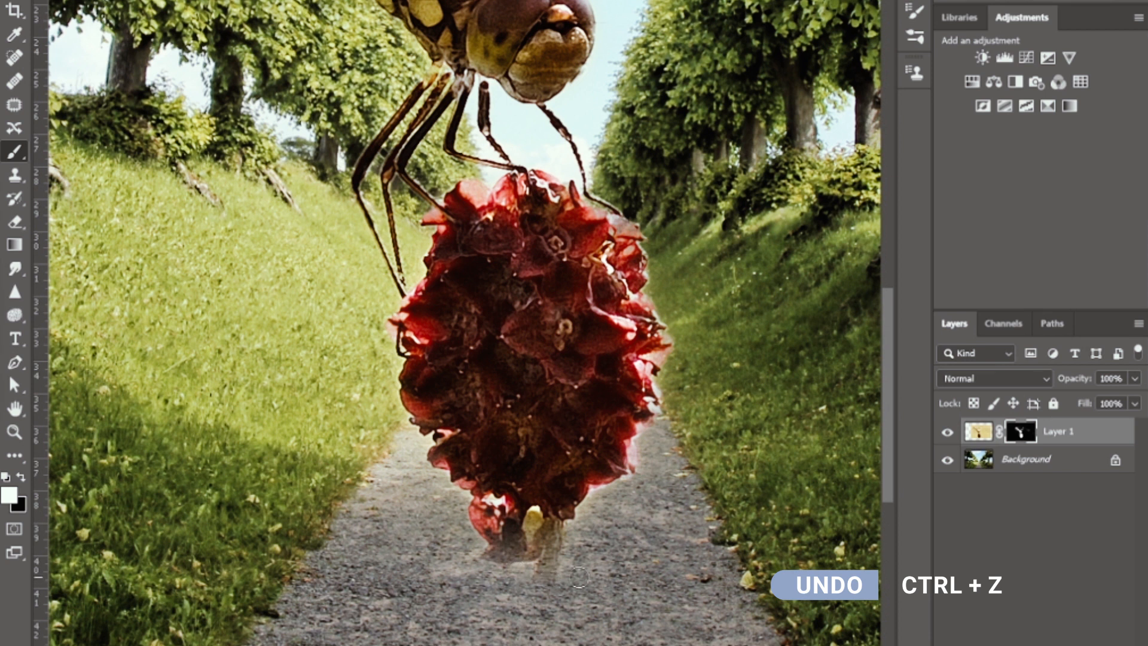
drag(579, 577, 485, 576)
key(ctrl+z)
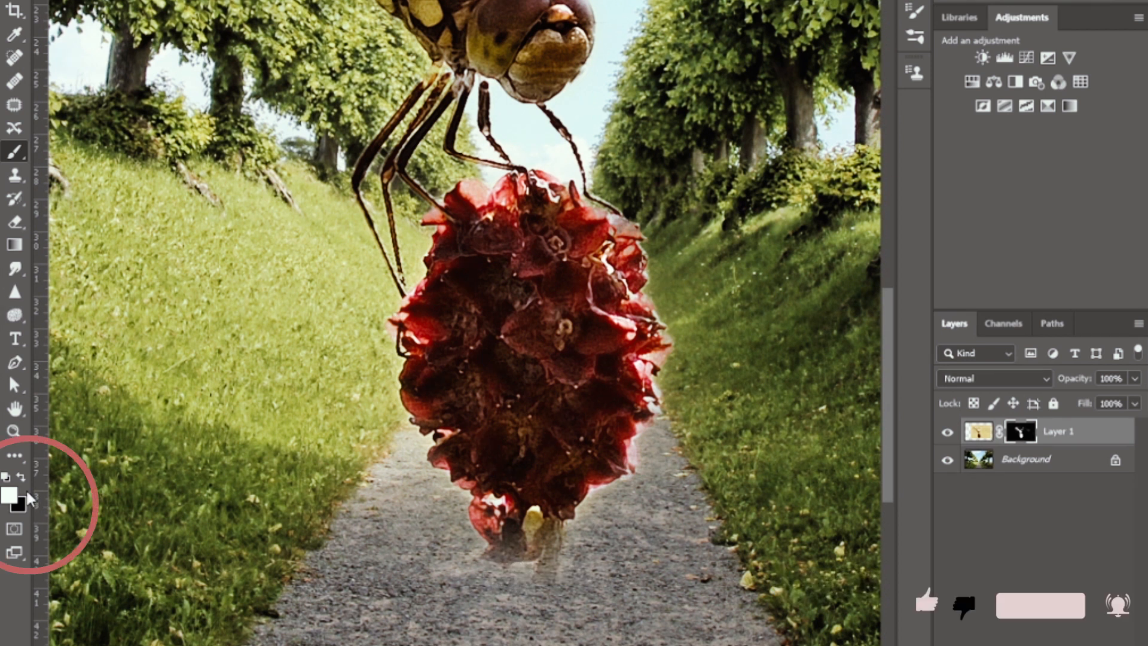
Paint black on the layer mask below the flower head to hide the leftover stalk, and fit the whole image in view.
key(x)
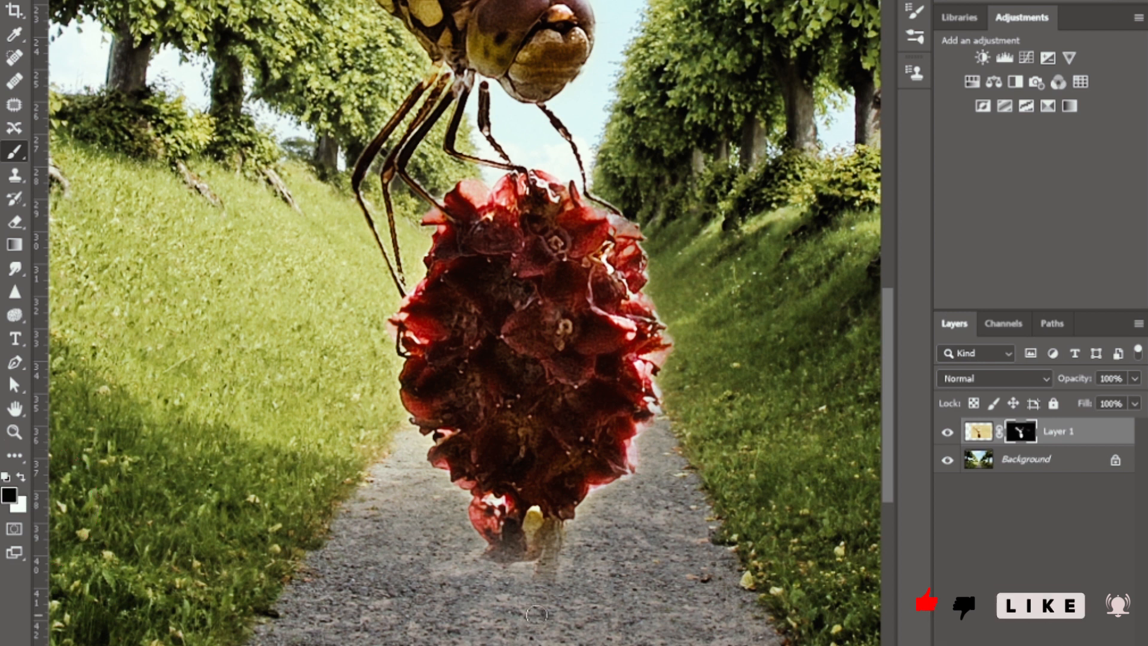
mouse_move(550, 568)
mouse_down()
mouse_move(488, 554)
mouse_move(562, 556)
mouse_up()
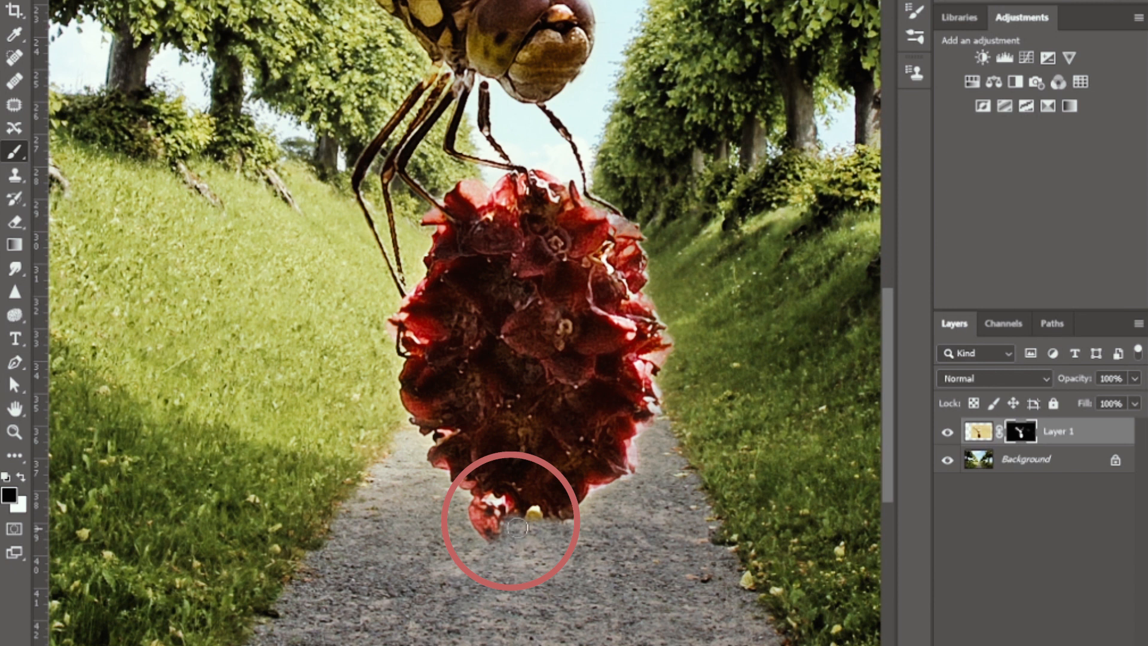
key(ctrl+0)
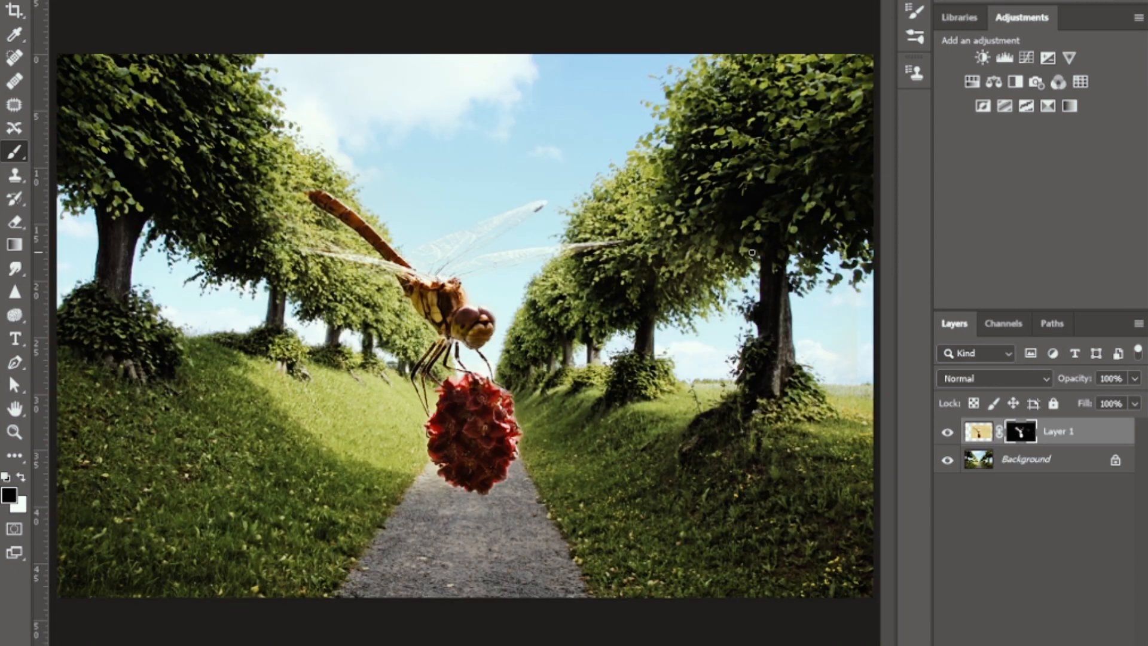